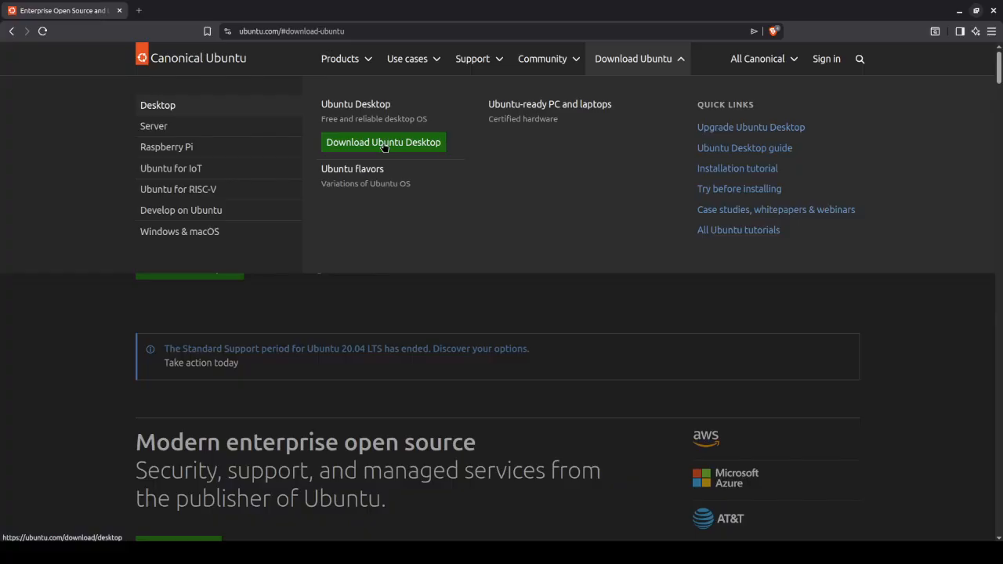
Download the Ubuntu Desktop 24.04.3 LTS ISO to the Downloads folder, check the download's progress, and close the browser
left_click(383, 144)
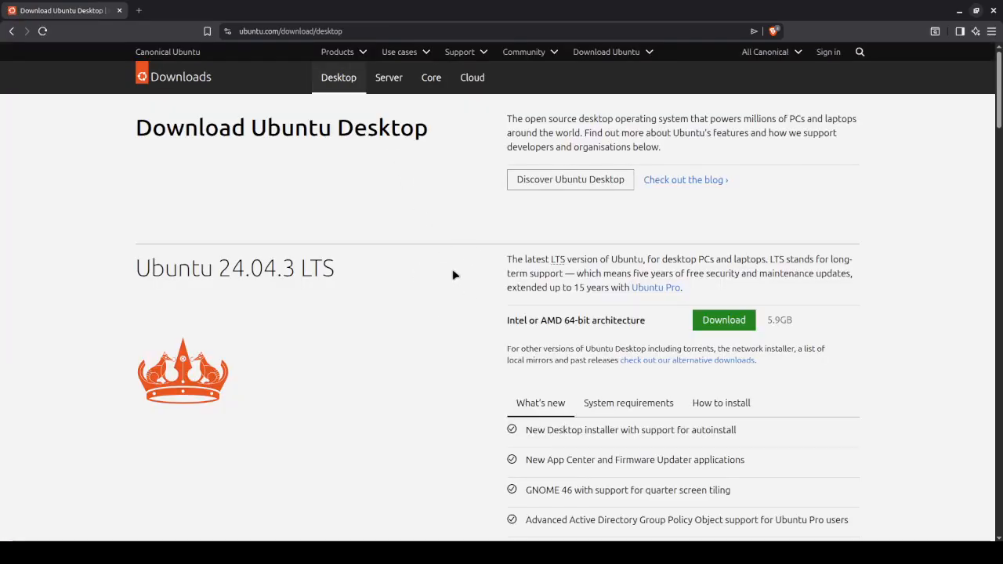
left_click(724, 321)
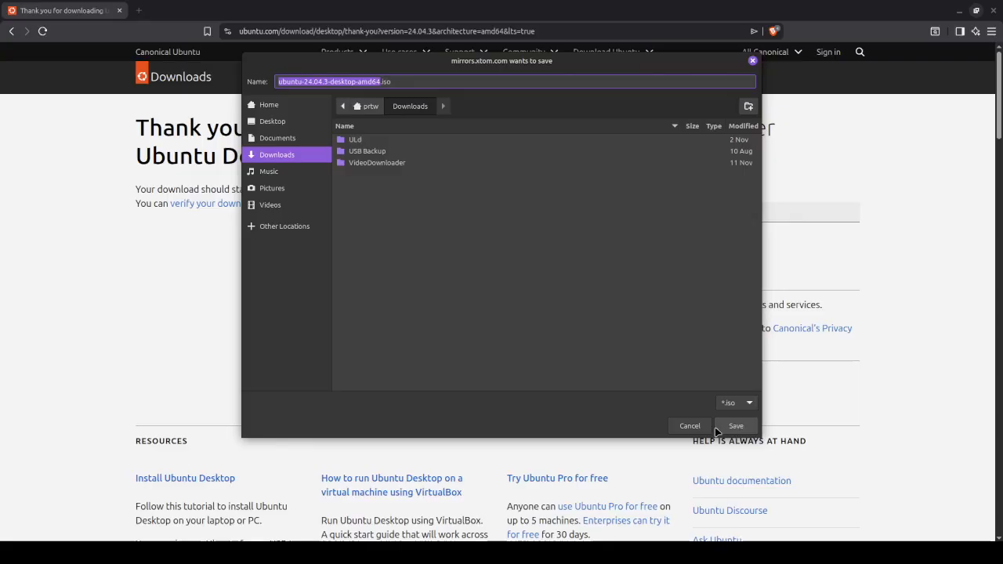
left_click(736, 427)
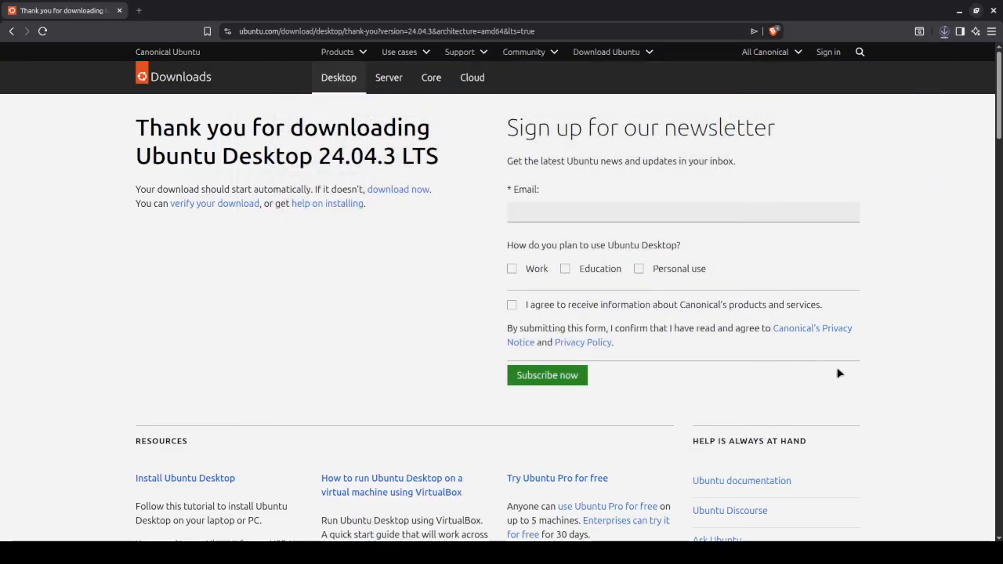
left_click(946, 31)
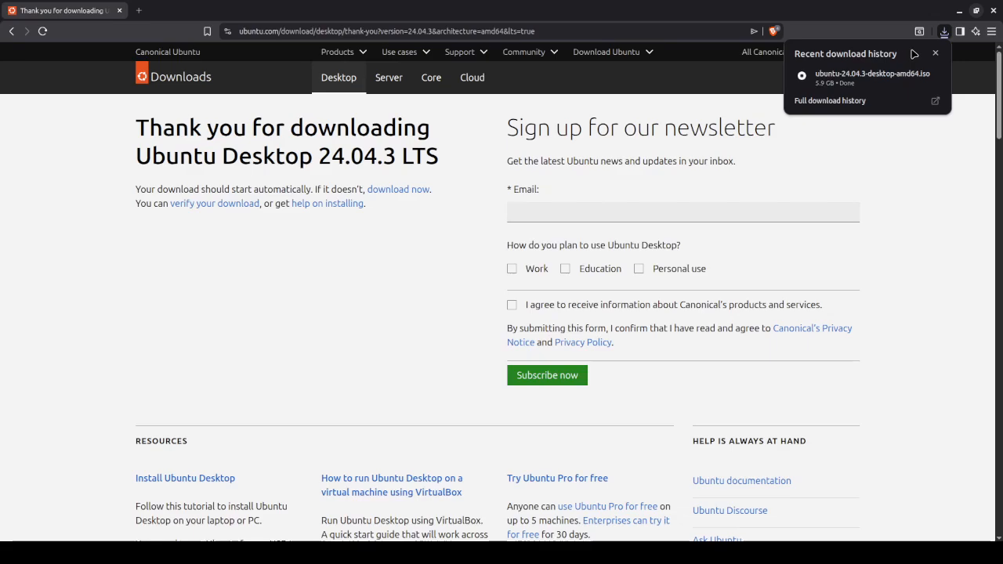
left_click(994, 11)
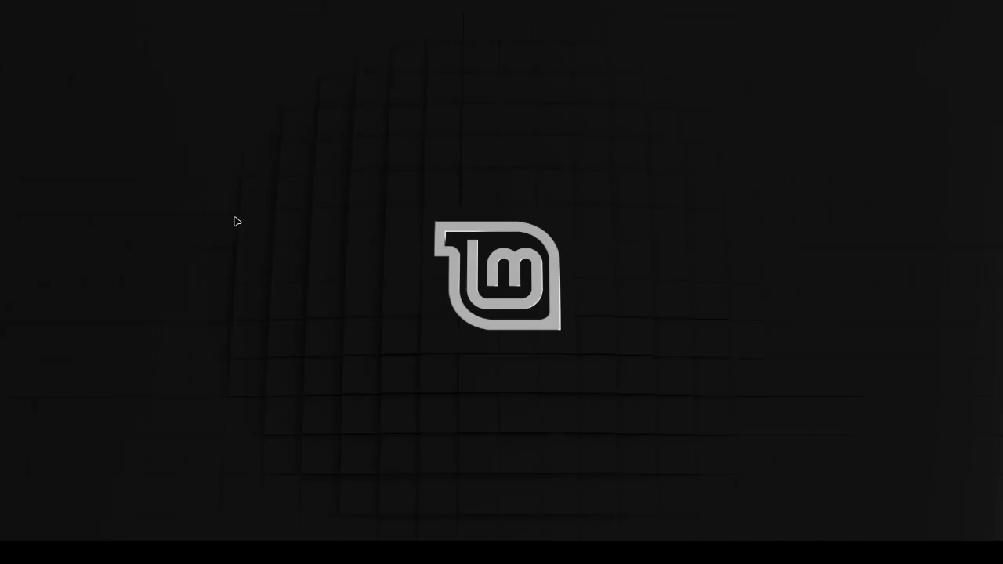
Look in the Downloads folder for the ubuntu-24.04.3-desktop-amd64.iso file, and close the file manager
key("super")
type("downloads")
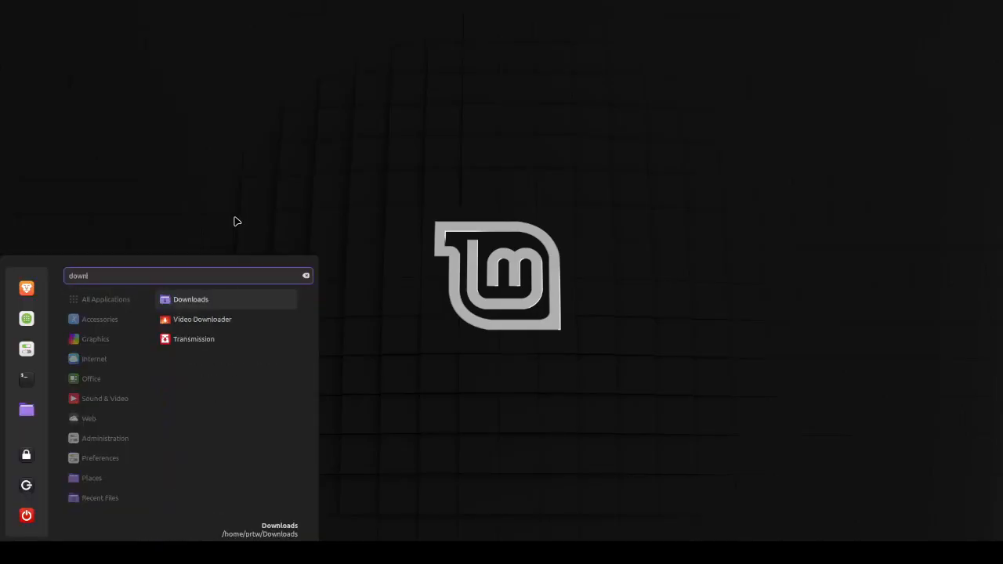
key("Return")
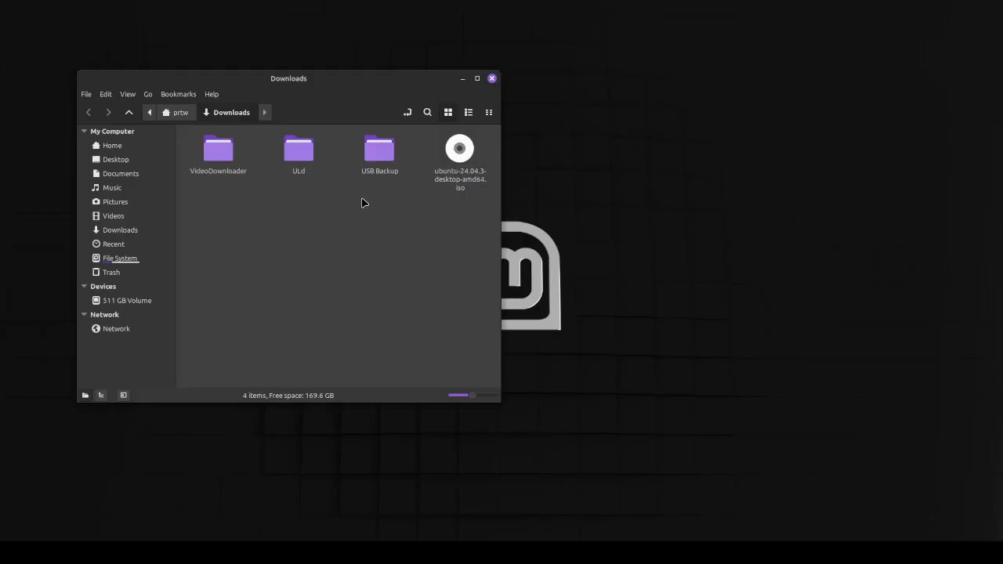
left_click(492, 79)
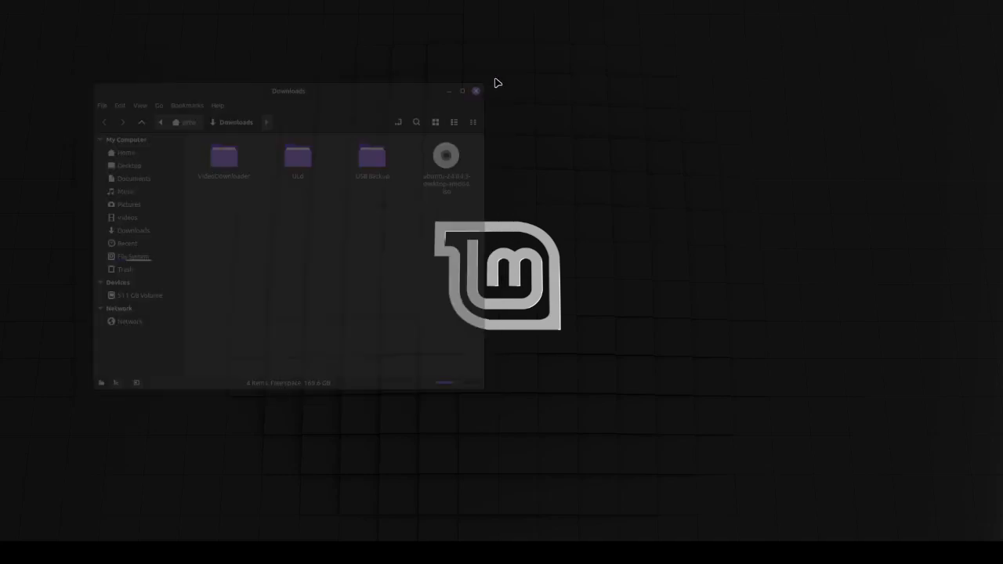
Launch Oracle VM VirtualBox and dismiss its USB device notification
key("super")
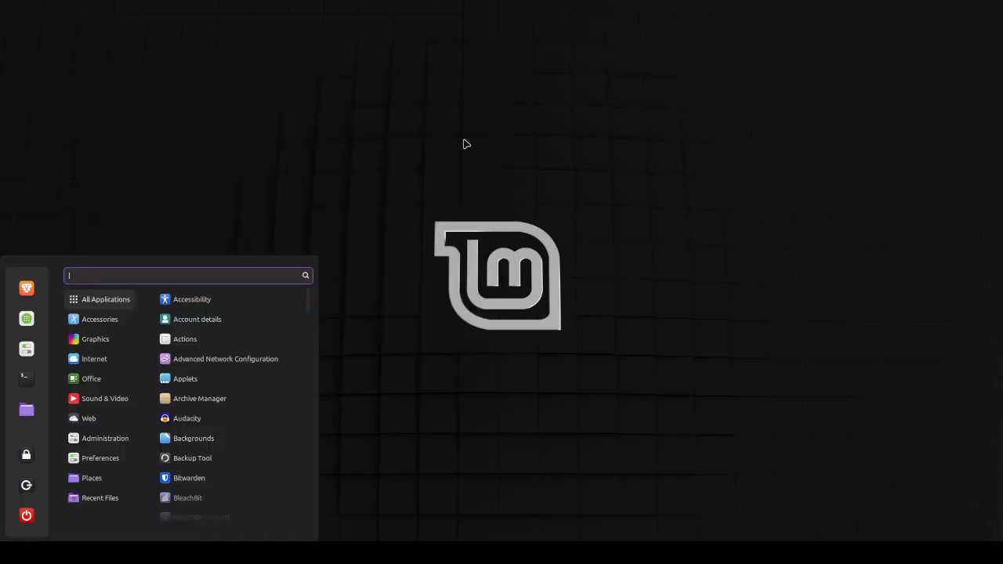
type("virt")
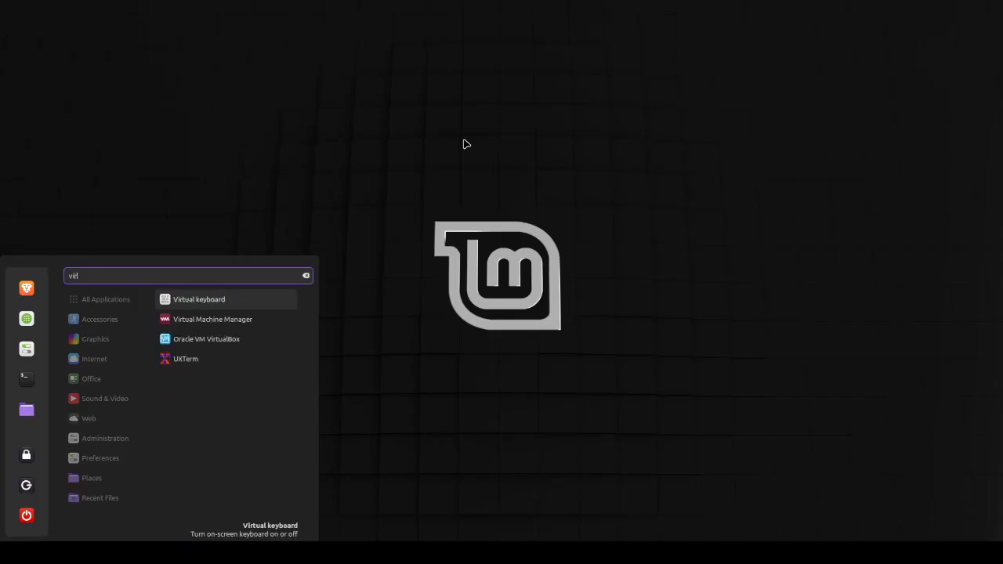
type("u")
key("Down")
key("Down")
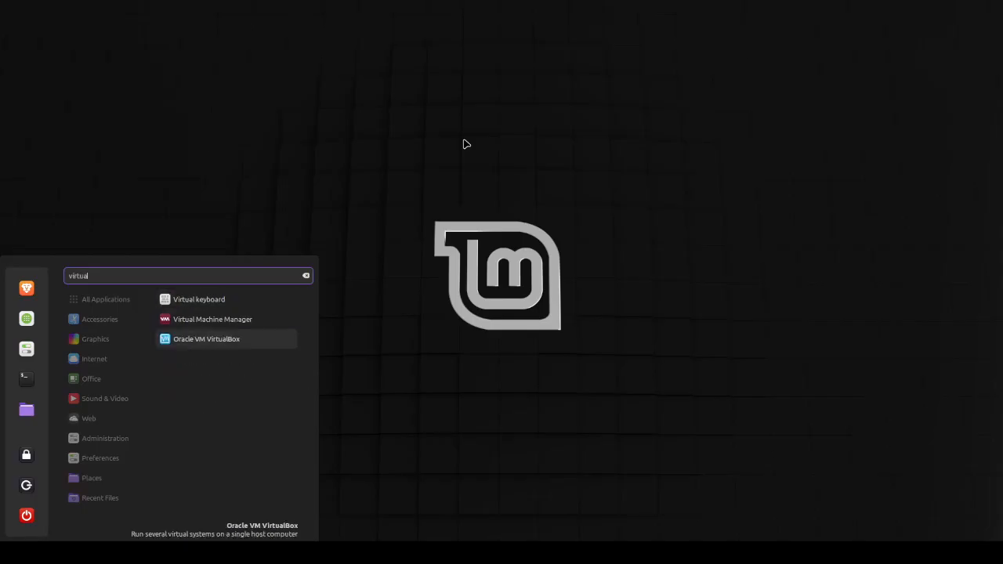
key("Return")
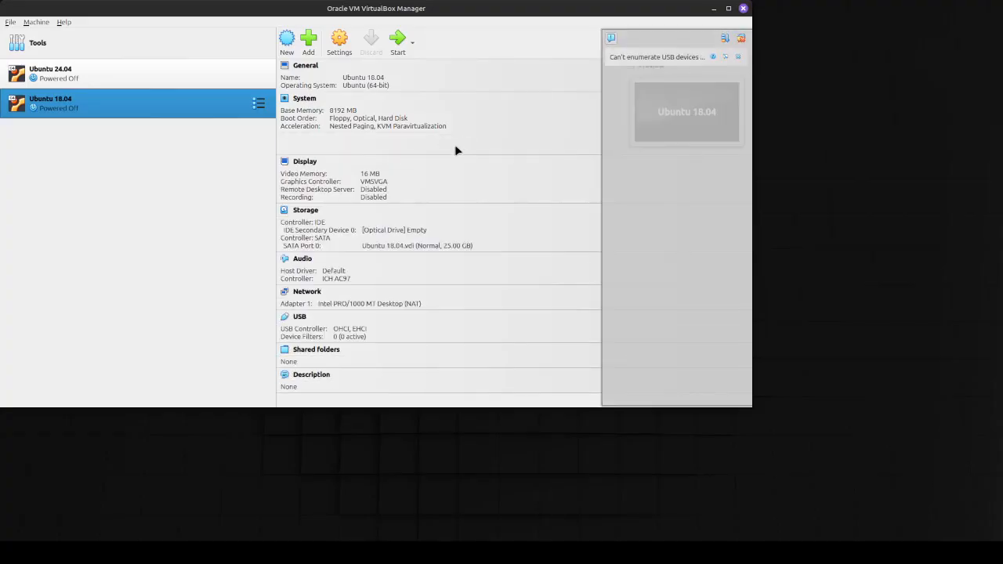
left_click(737, 57)
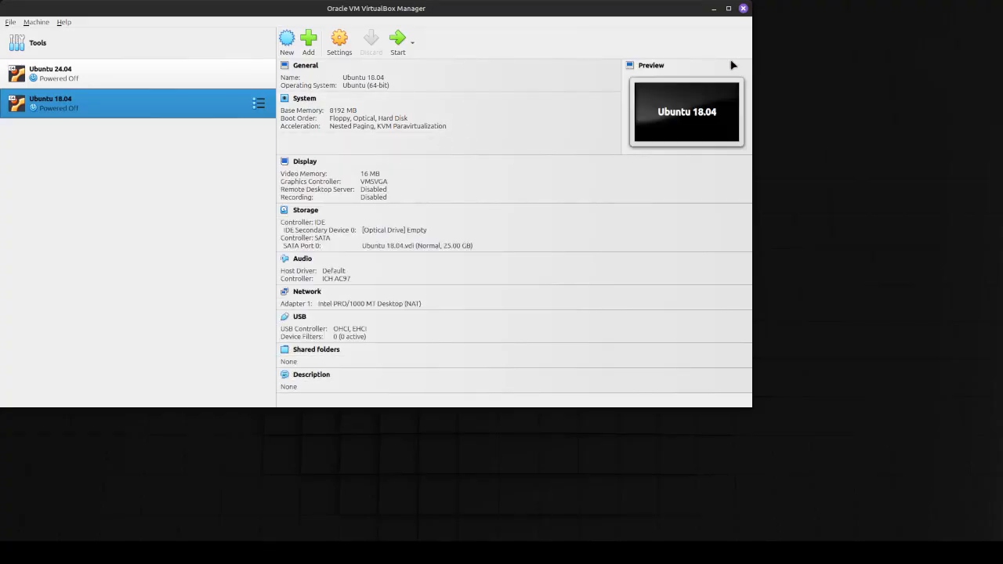
Start creating a new virtual machine and name it RLL Ubuntu 24.04.3
left_click(291, 46)
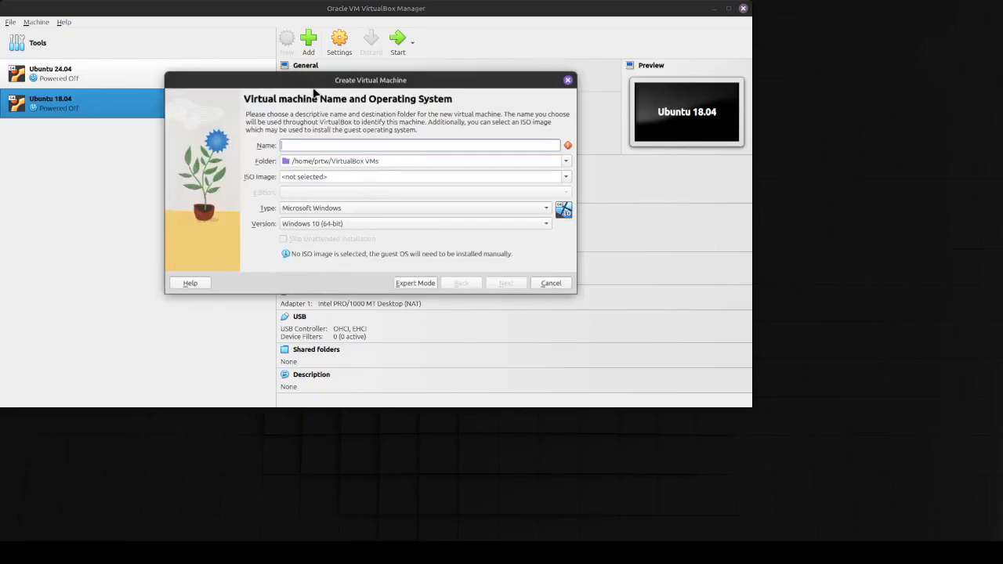
left_click_drag(334, 88, 436, 200)
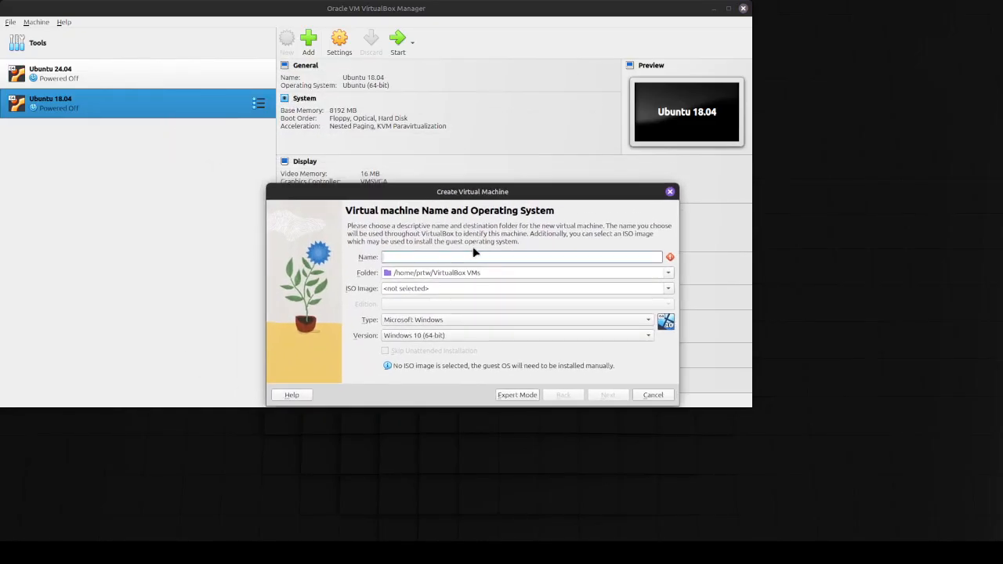
type("Ri")
type("L Ubun")
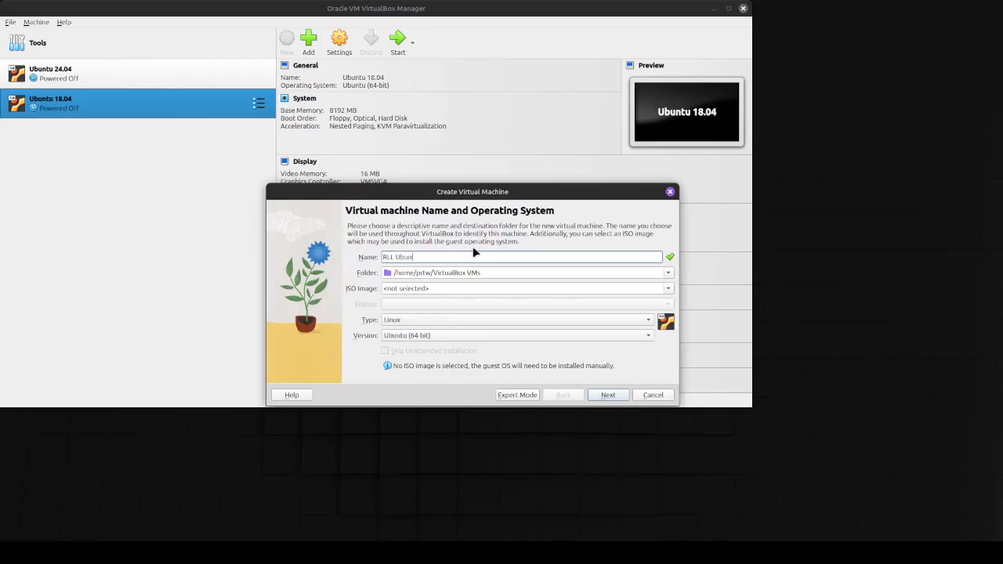
type("tu 24.04.3")
Select ubuntu-24.04.3-desktop-amd64.iso as the machine's ISO image and enable skipping the unattended installation
left_click(669, 290)
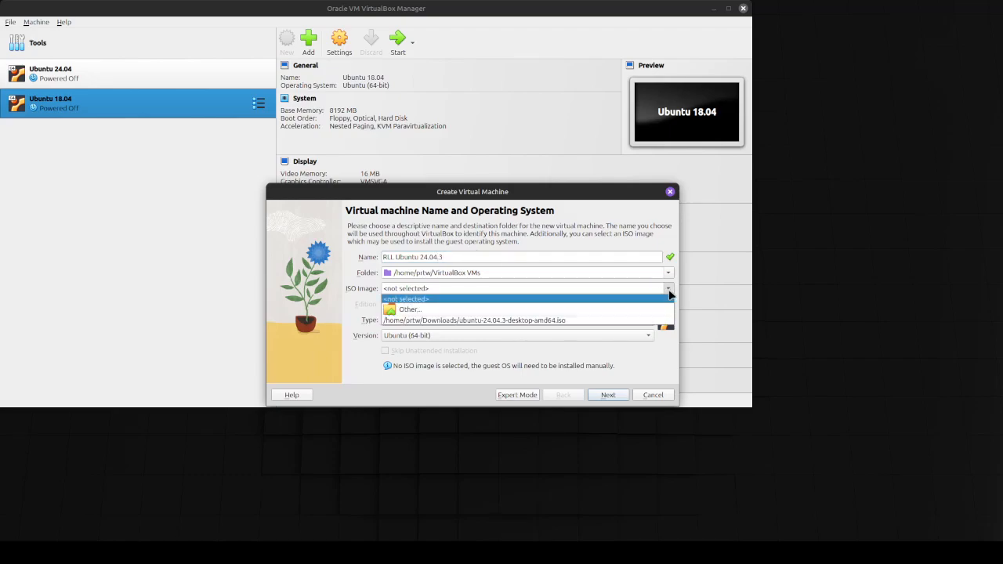
left_click(489, 321)
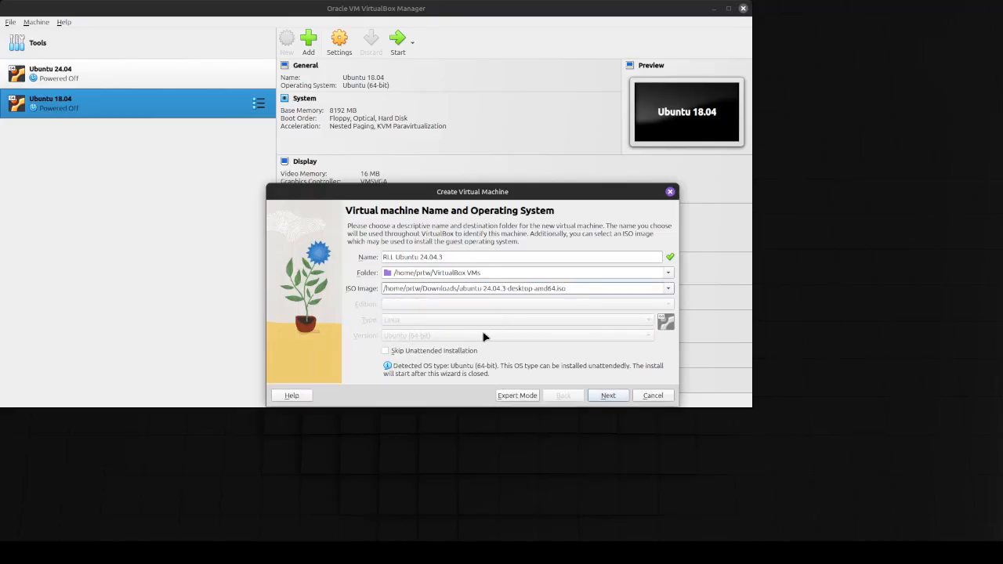
left_click(438, 352)
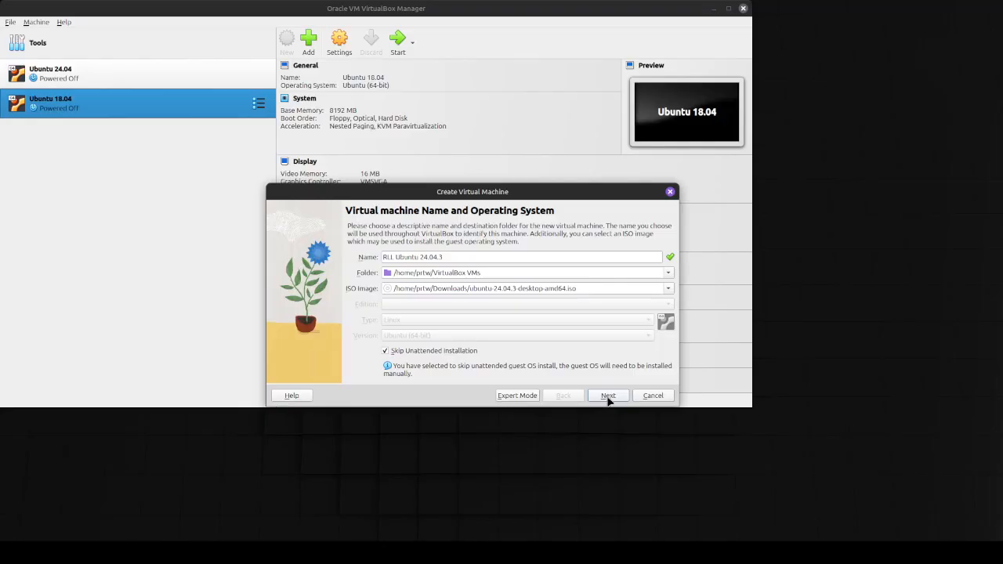
left_click(609, 396)
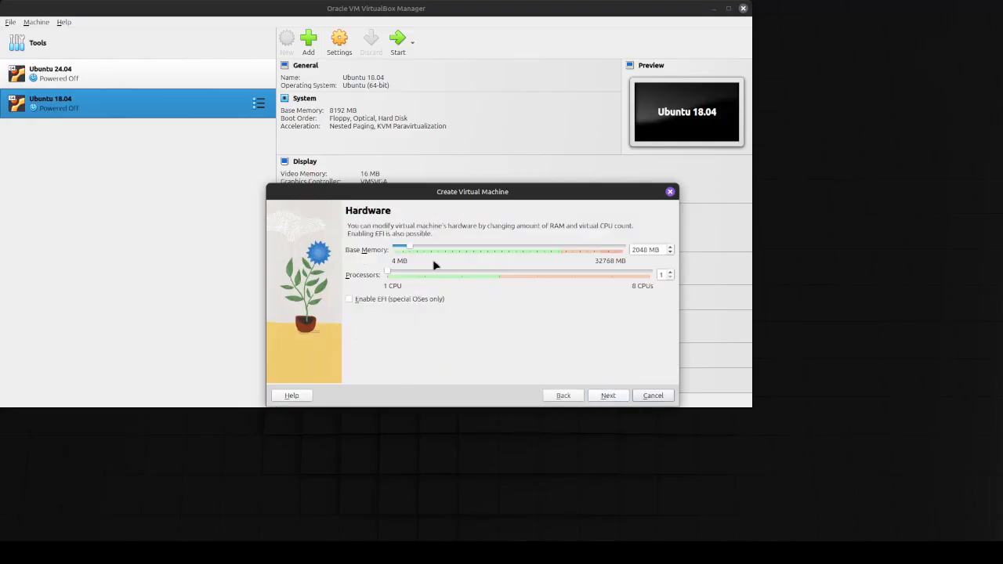
Allocate 8192 MB of base memory and 2 processors, accept the 25 GB virtual hard disk, and finish creating the machine
left_click_drag(414, 250, 455, 250)
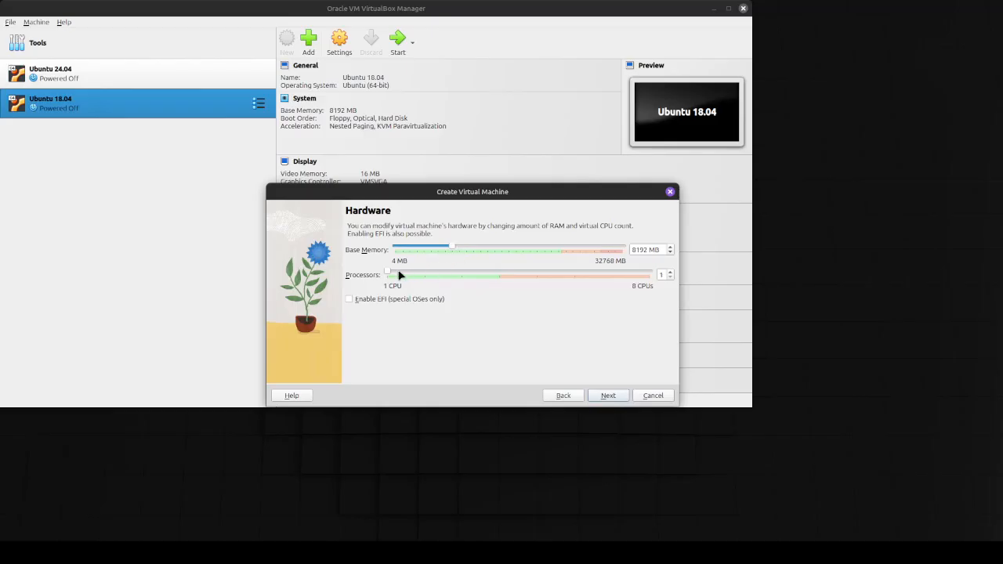
left_click_drag(392, 274, 424, 272)
left_click(610, 396)
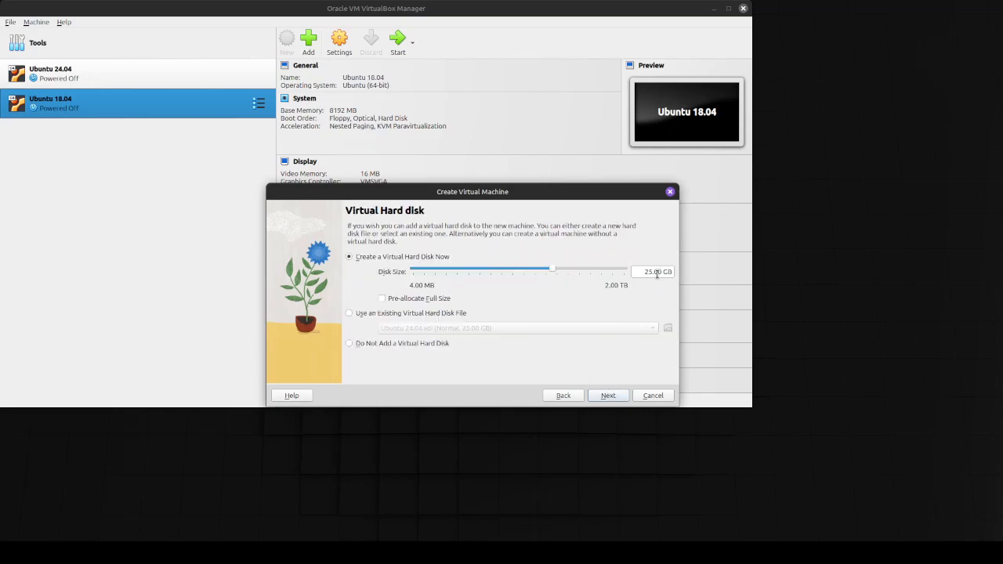
left_click(606, 395)
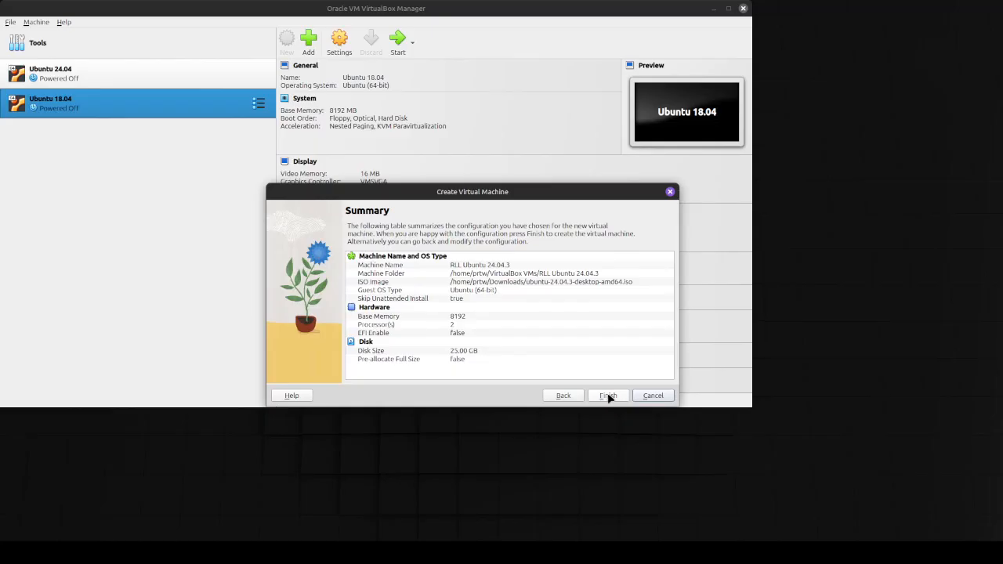
left_click(607, 398)
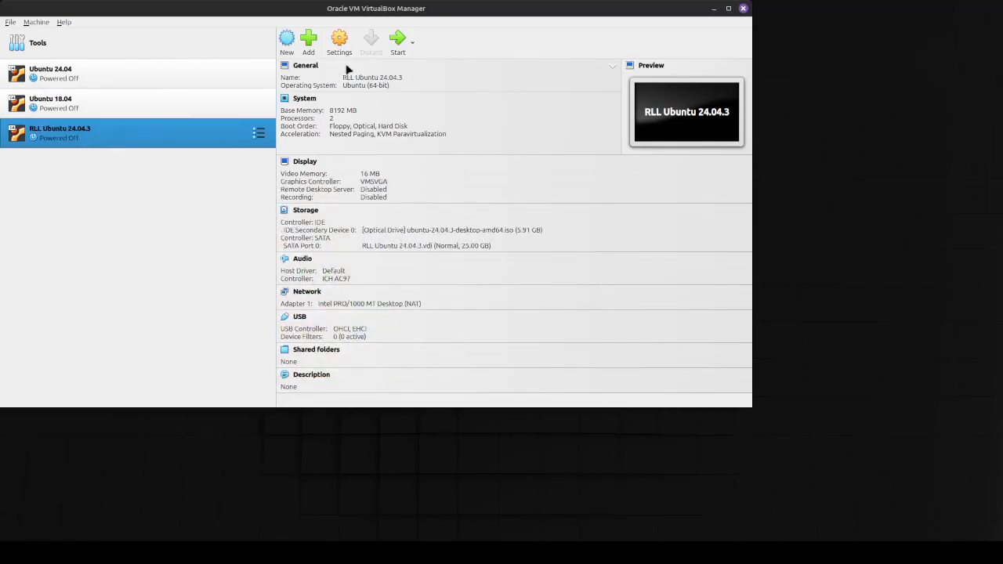
Start the RLL Ubuntu 24.04.3 machine, dismiss the keyboard capture notification, and boot the Try or Install Ubuntu entry
left_click(398, 47)
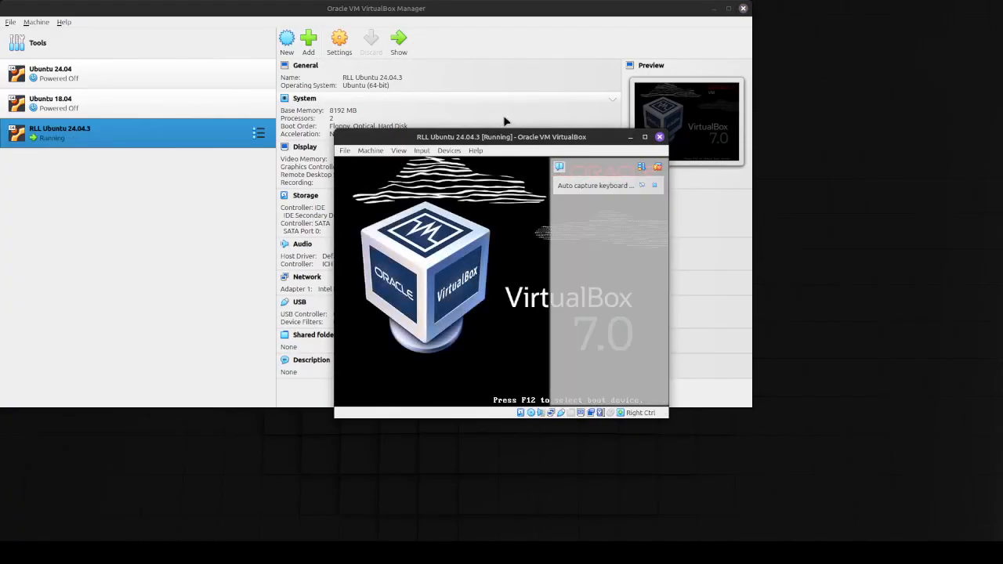
left_click(655, 186)
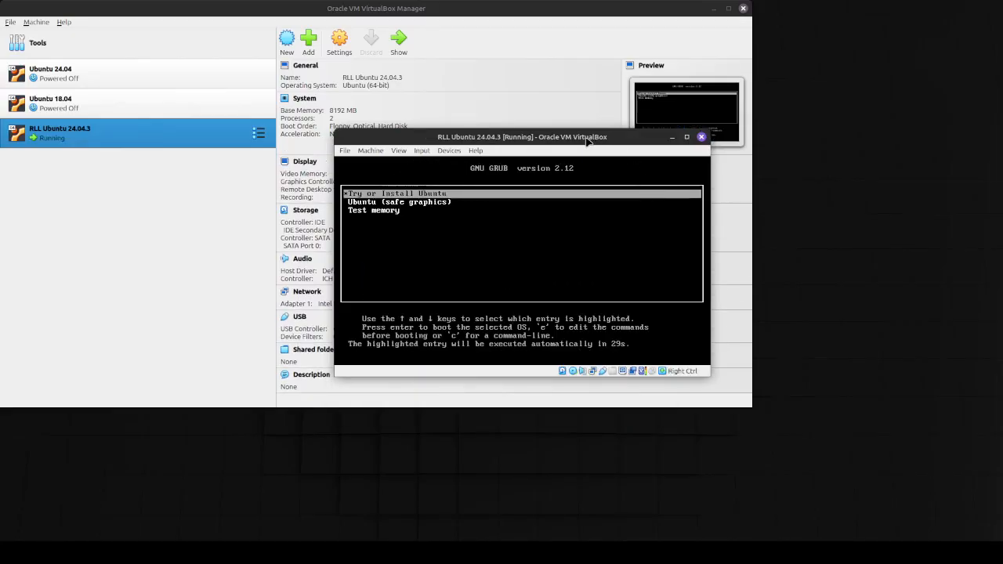
left_click_drag(592, 141, 523, 167)
left_click(490, 223)
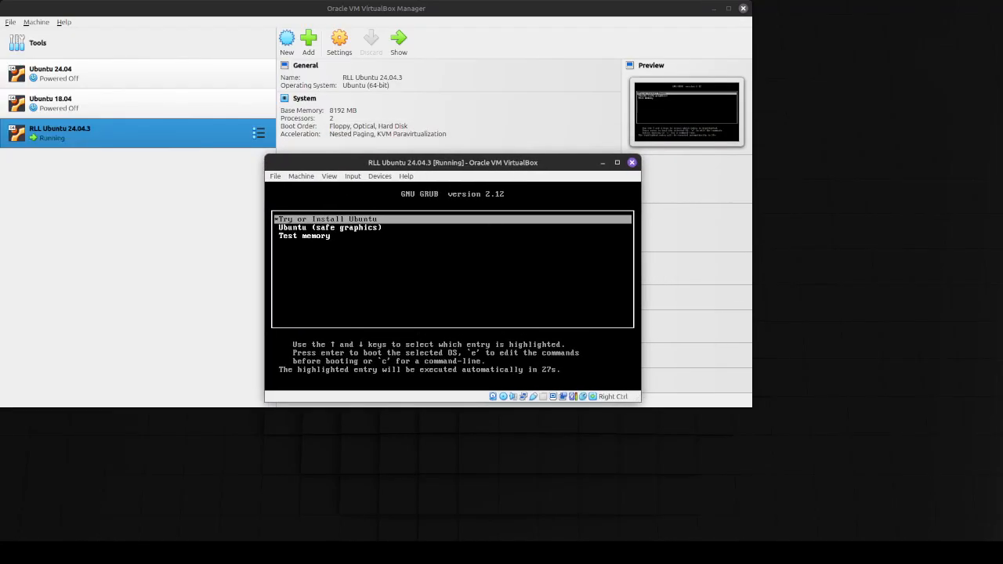
key("Return")
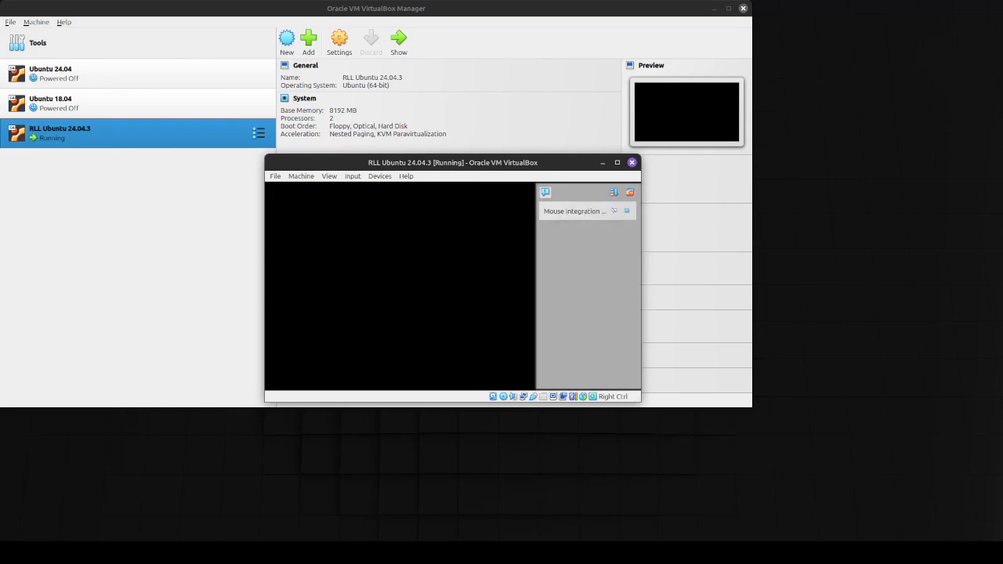
Dismiss the mouse integration notification and switch the running virtual machine to full-screen mode
left_click(626, 212)
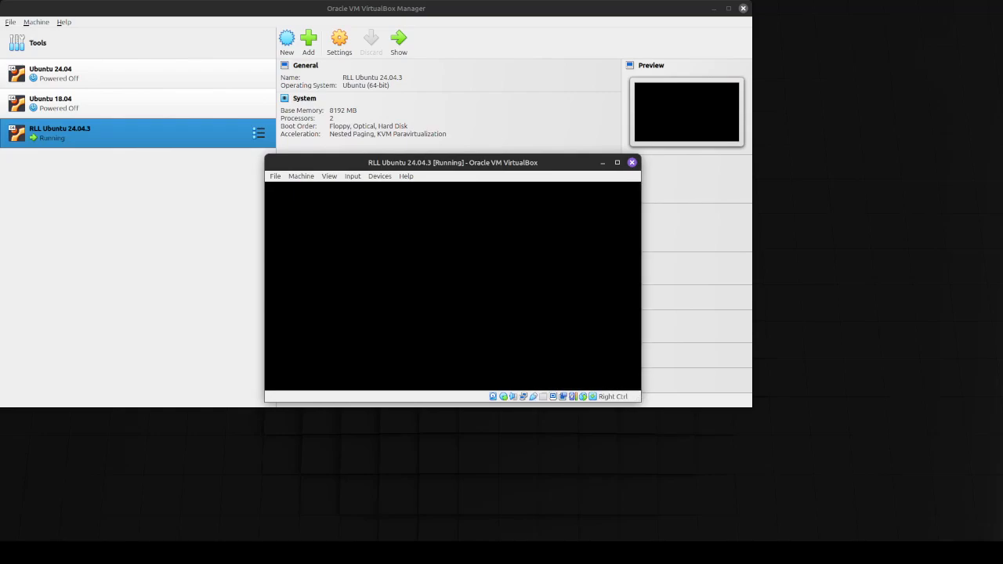
left_click(329, 179)
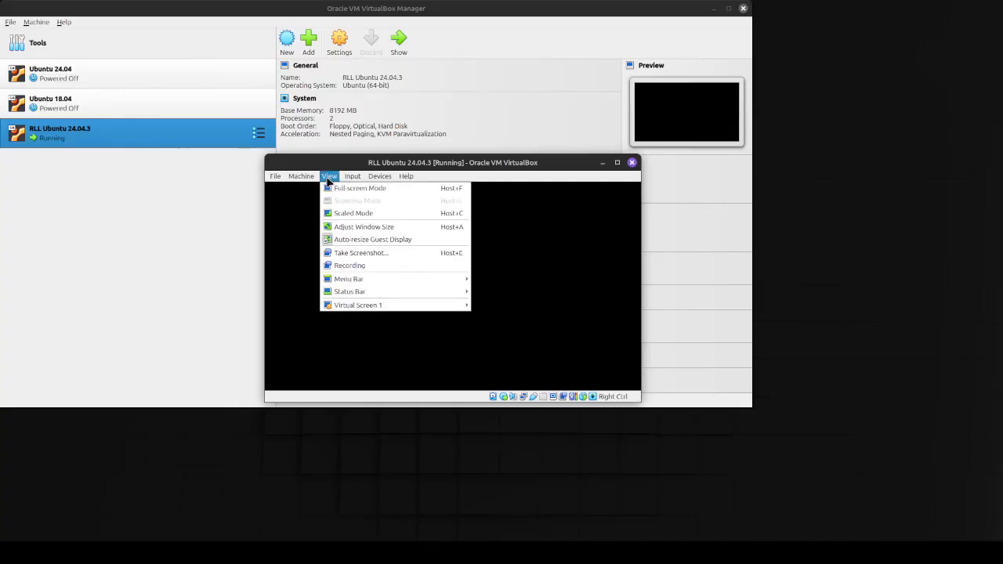
left_click(346, 192)
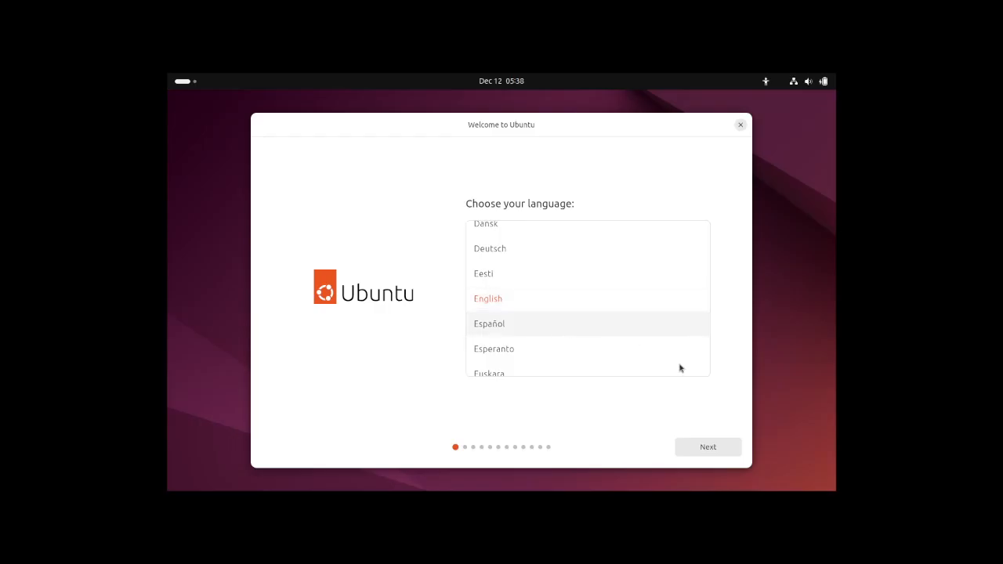
Accept English as the installer language, skip the accessibility options, and accept the English (US) keyboard layout
left_click(708, 450)
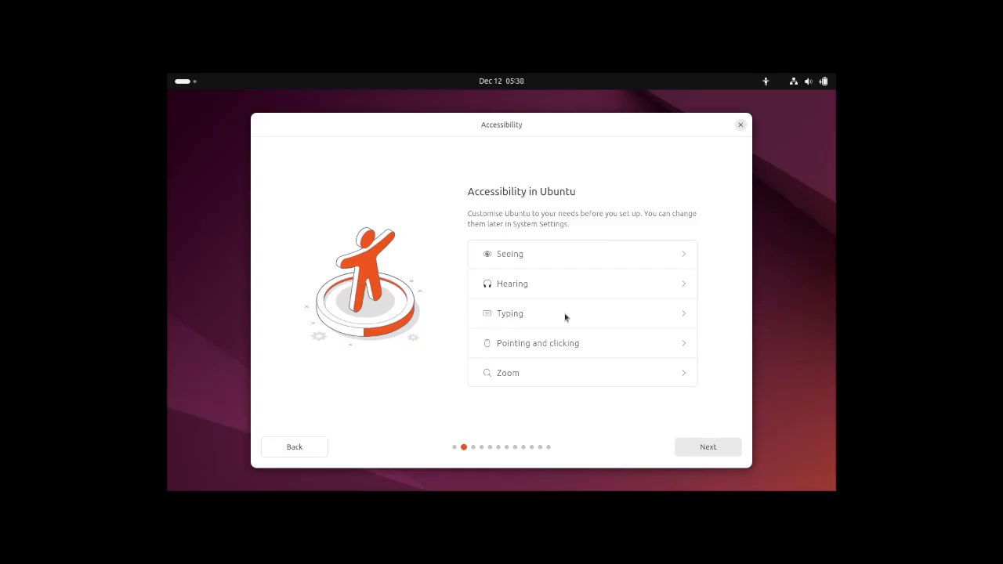
left_click(704, 448)
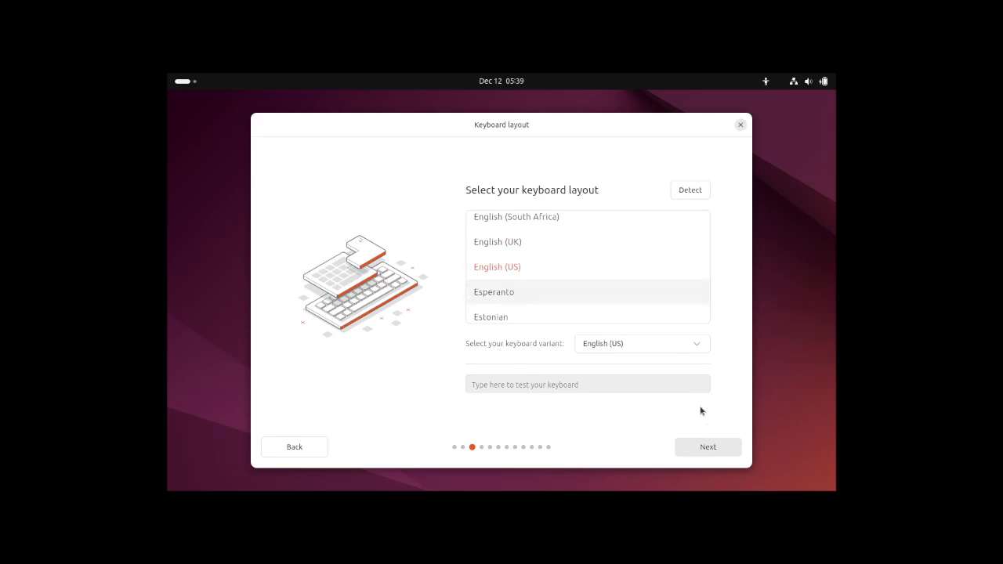
left_click(705, 449)
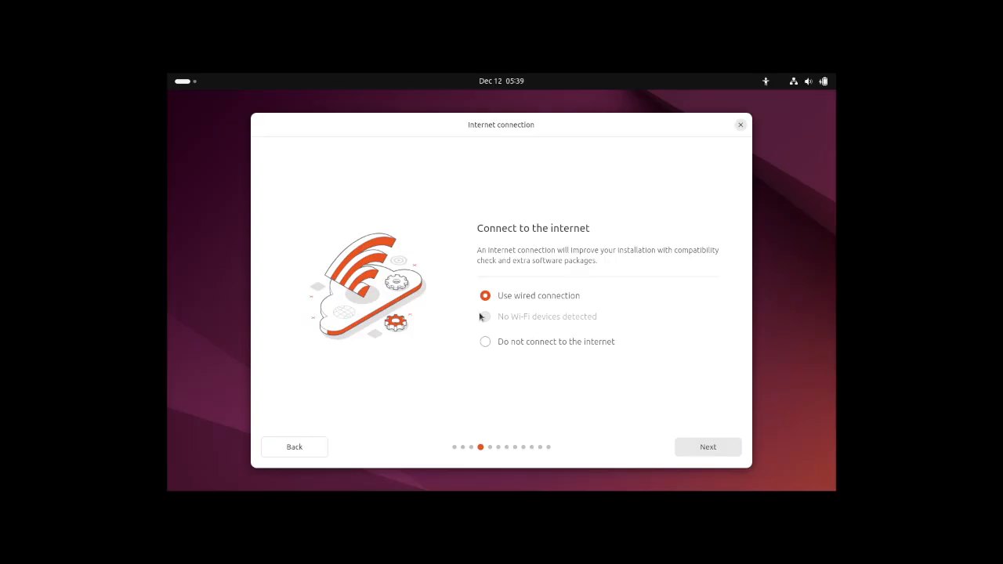
Check the wired network status, keep the wired connection for the installation, and skip the installer update
left_click(797, 87)
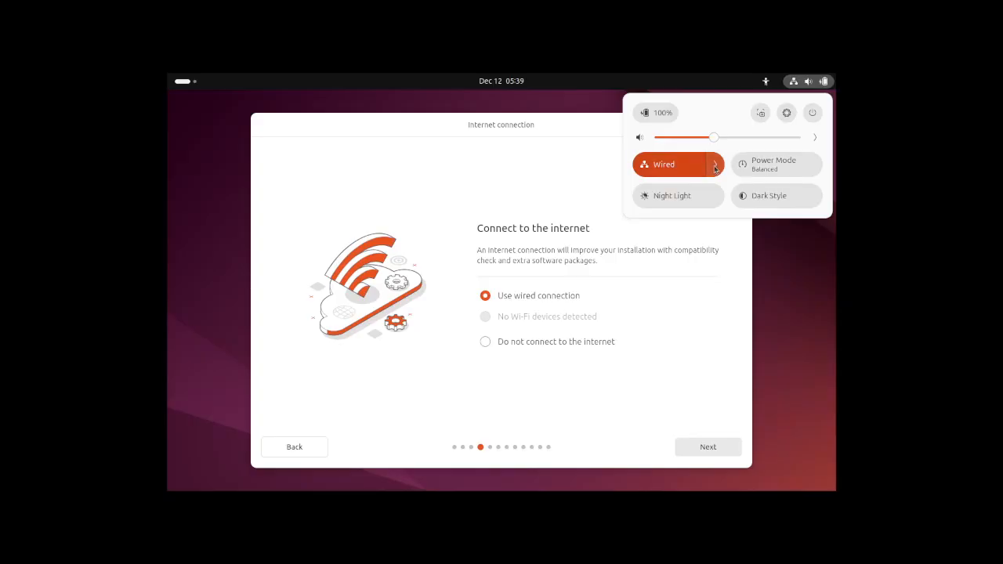
left_click(527, 200)
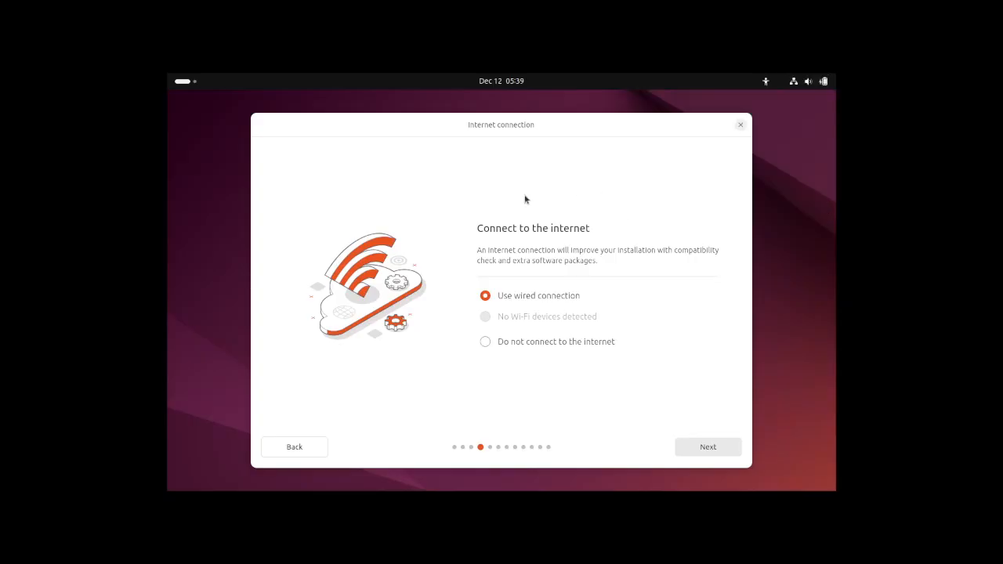
left_click(700, 447)
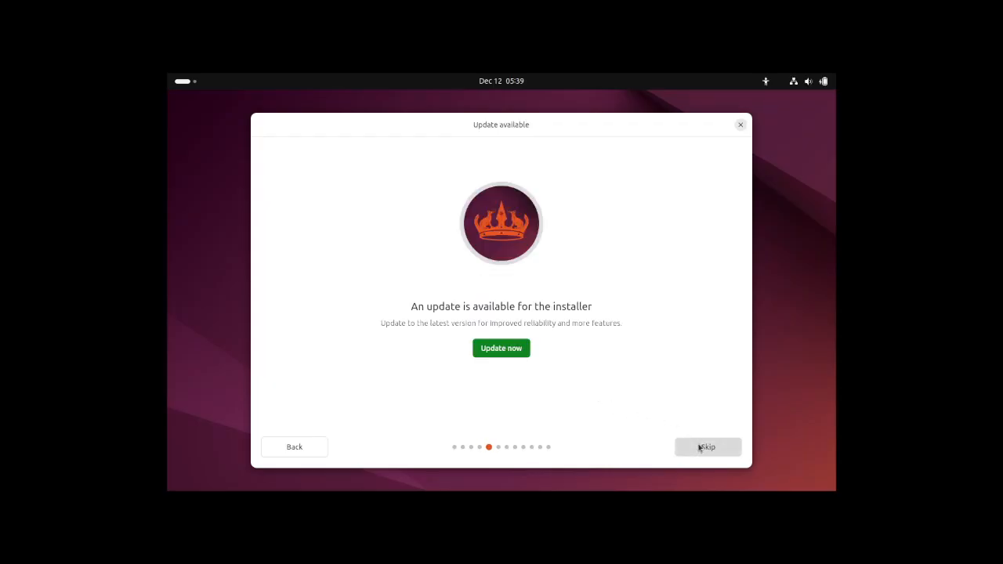
left_click(700, 446)
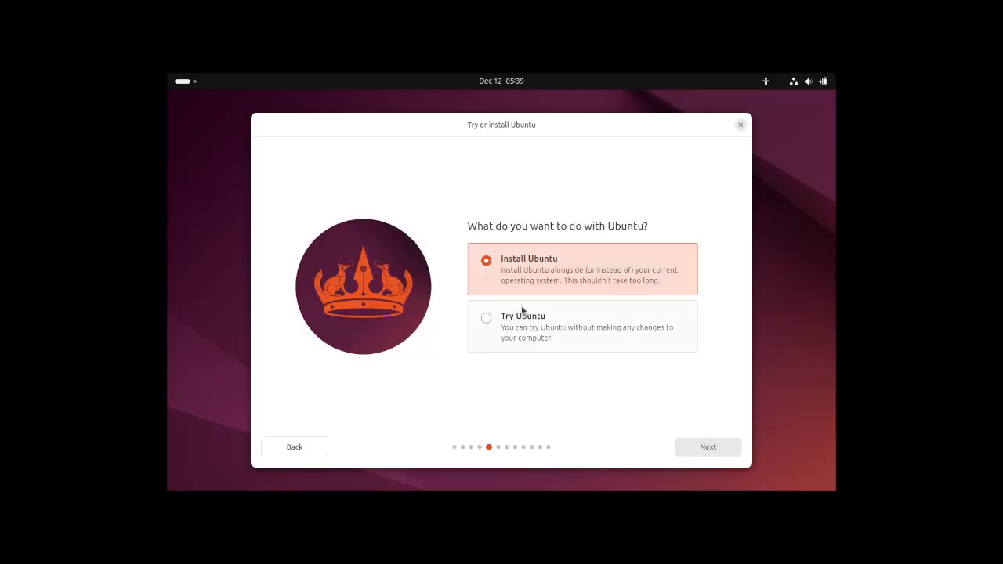
Choose Install Ubuntu with the interactive installation type and accept the default selection of apps
left_click(705, 450)
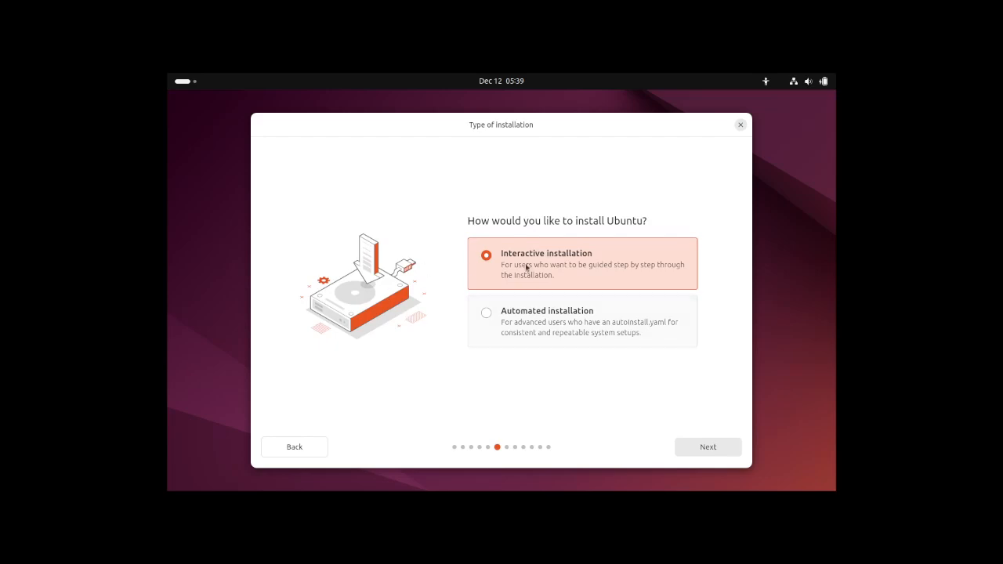
left_click(708, 449)
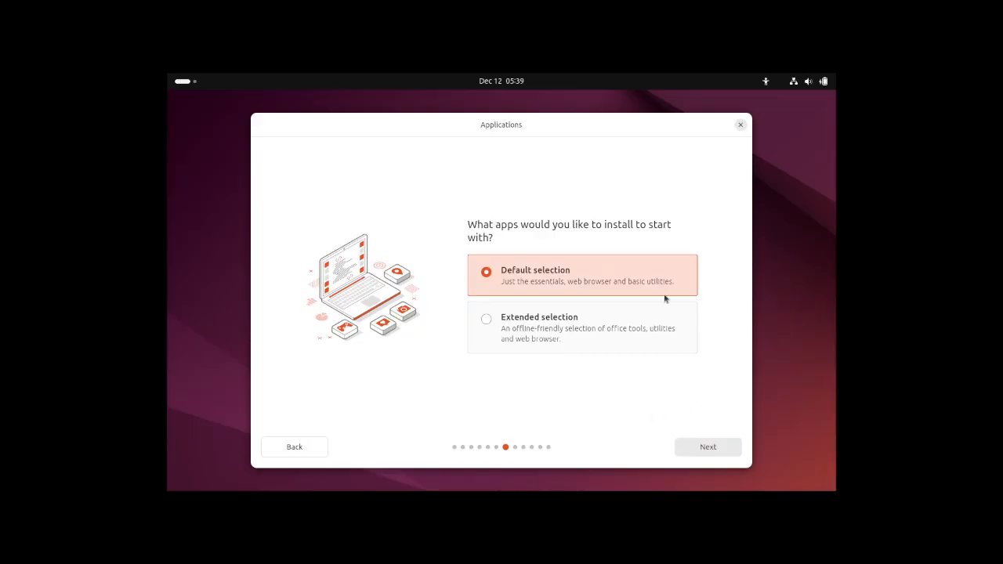
left_click(707, 448)
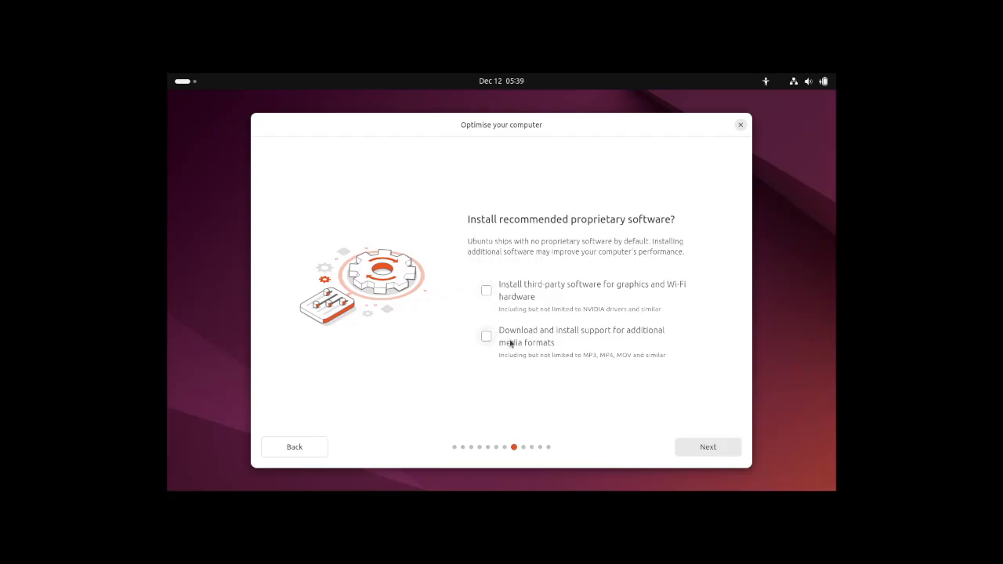
Enable third-party graphics and Wi-Fi software and additional media format support, and accept erasing the disk to install Ubuntu
left_click(487, 295)
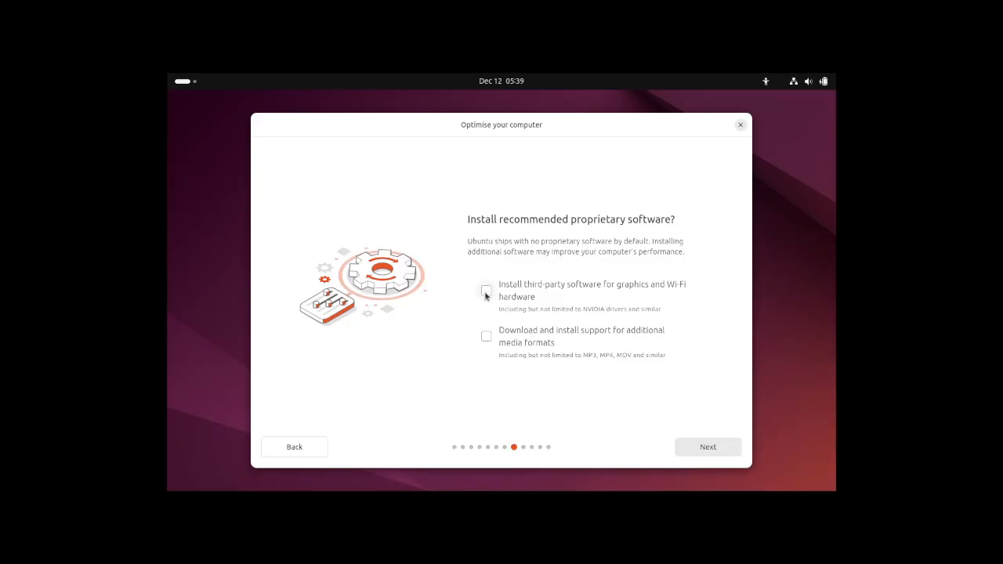
left_click(487, 336)
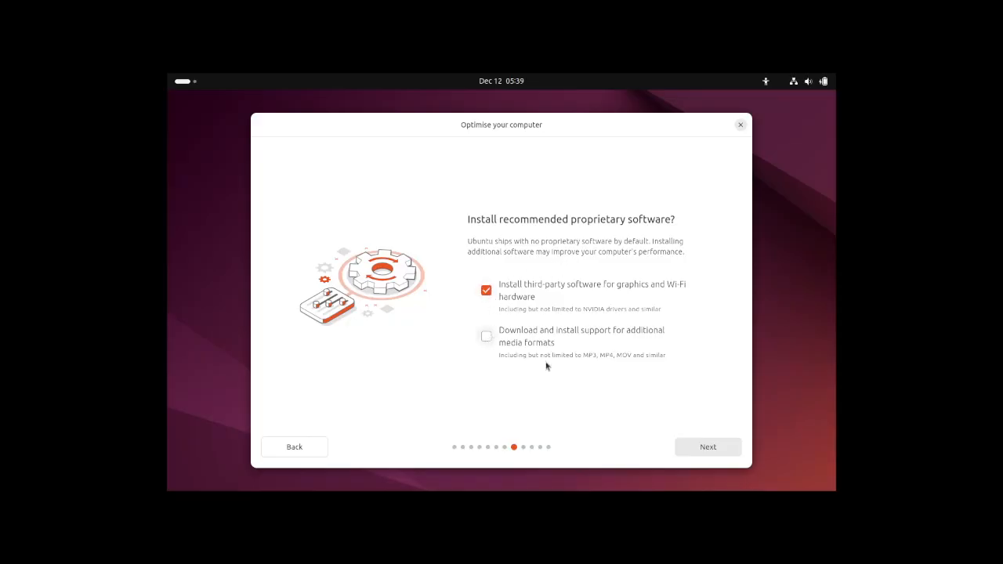
left_click(708, 447)
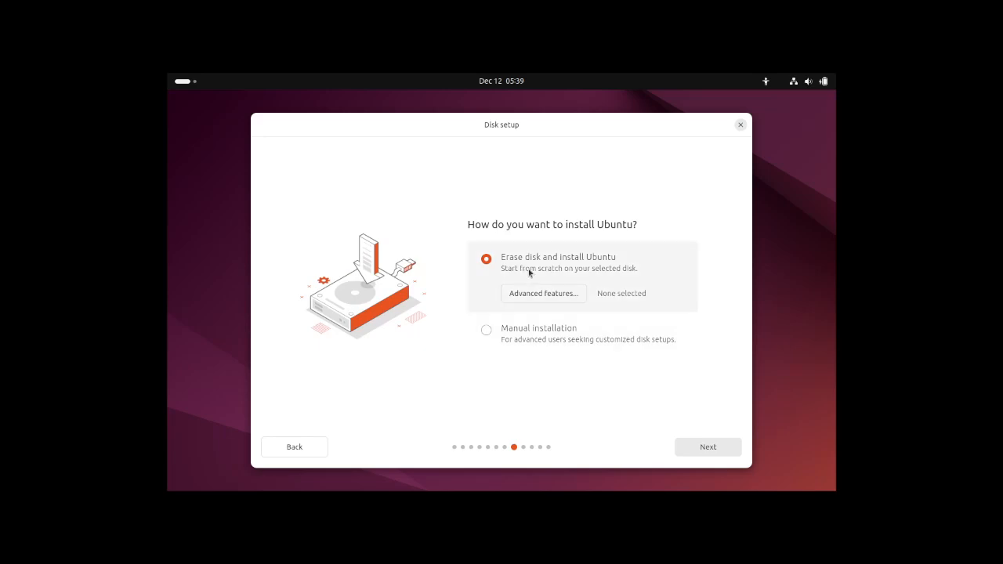
left_click(703, 448)
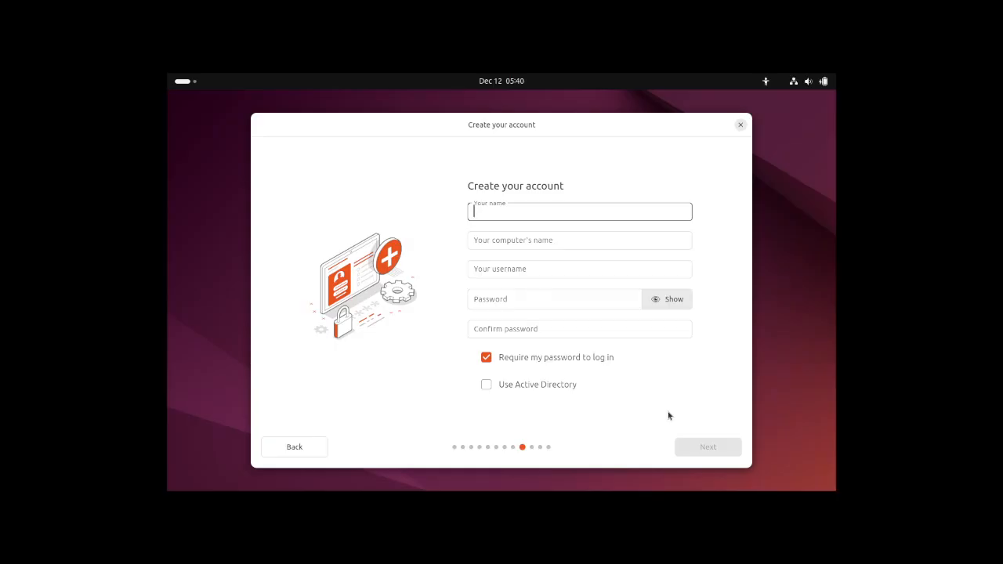
Create the account with the name relearninglinux, enter and confirm the account password, and continue
type("relearn")
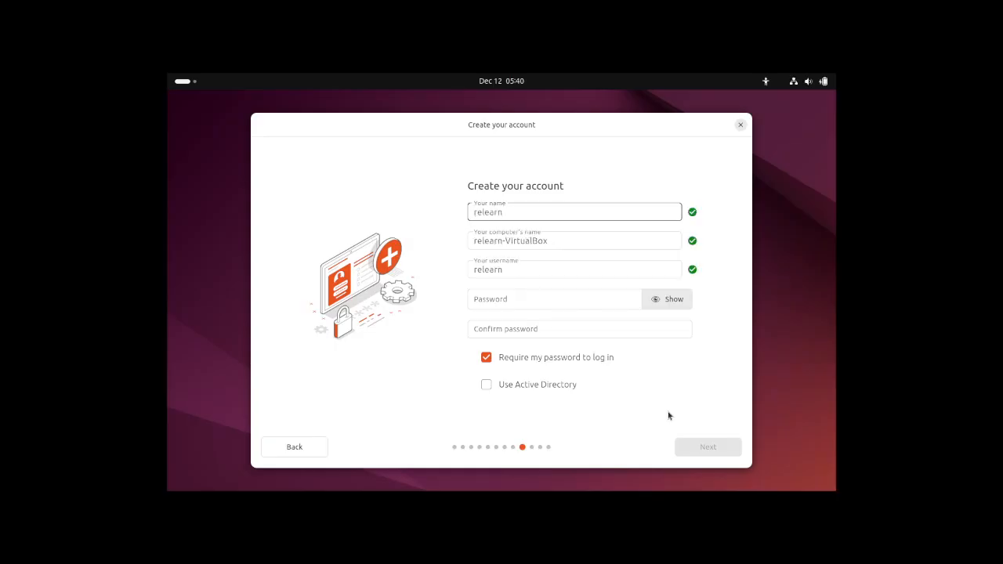
type("inglinux")
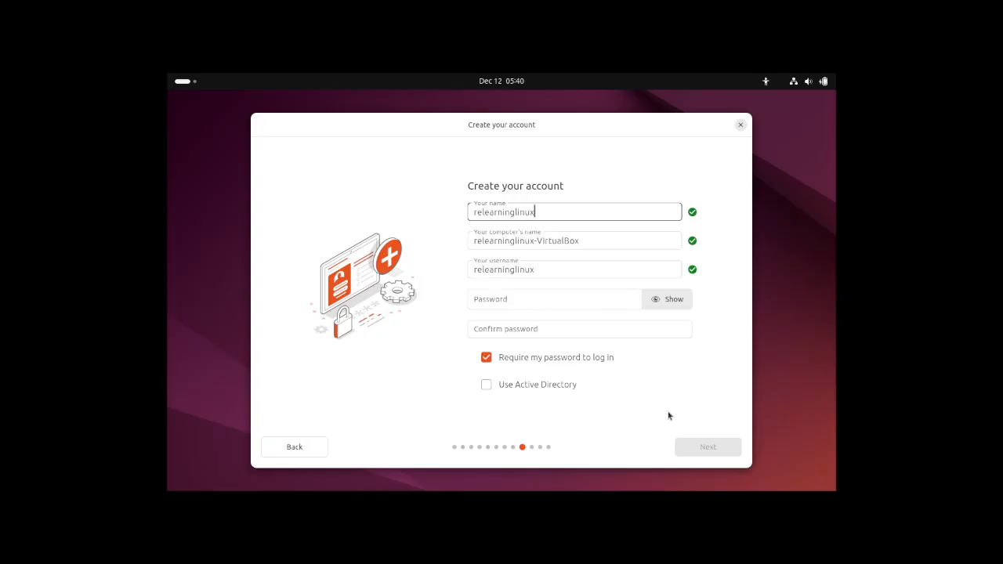
left_click(566, 299)
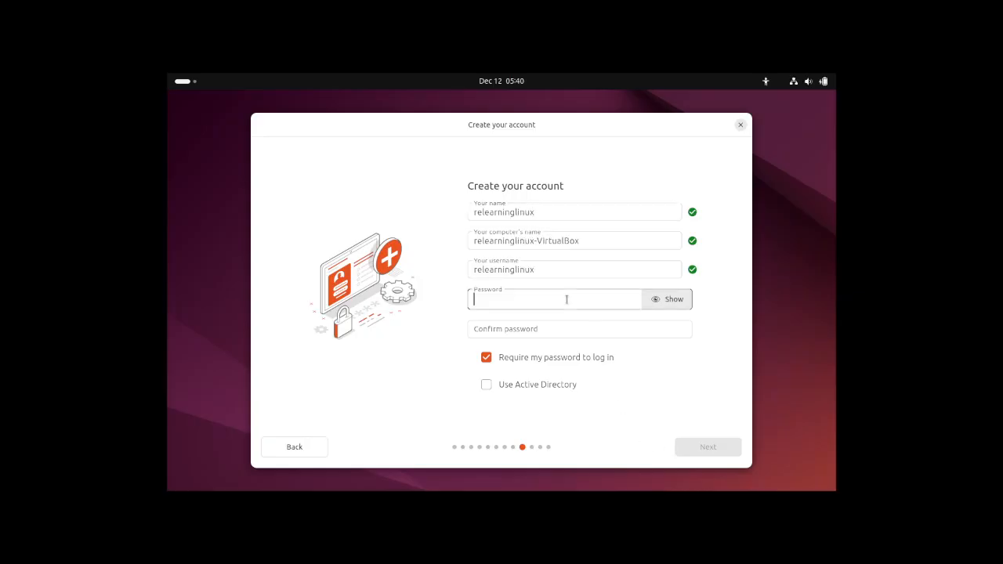
type("•••••••")
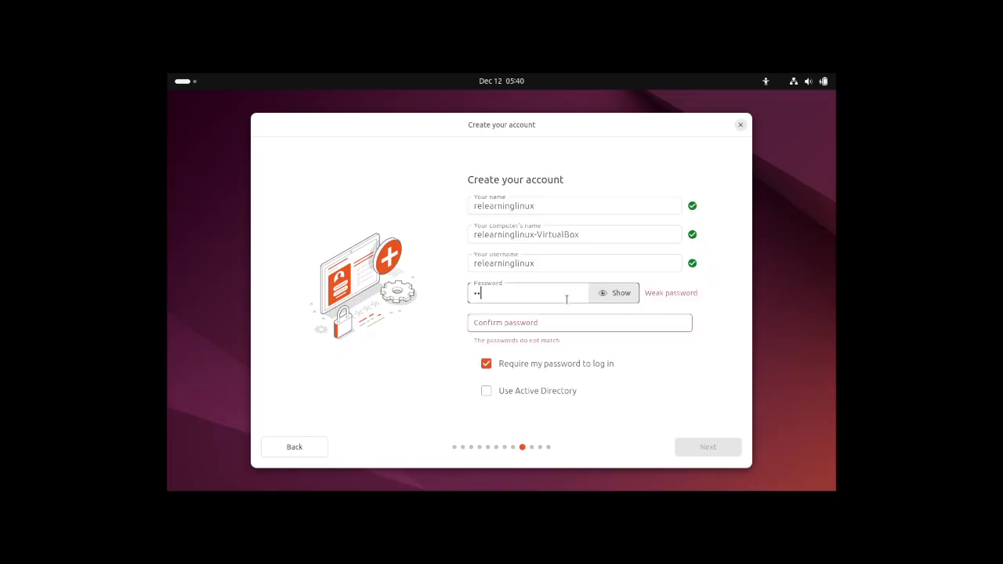
type("•••••")
key("Tab")
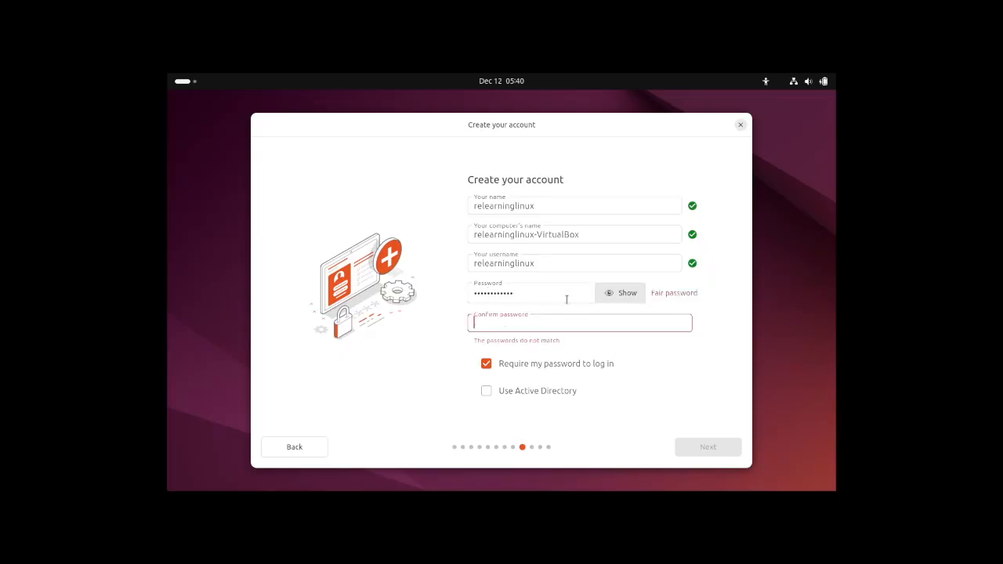
type("••••••••••••")
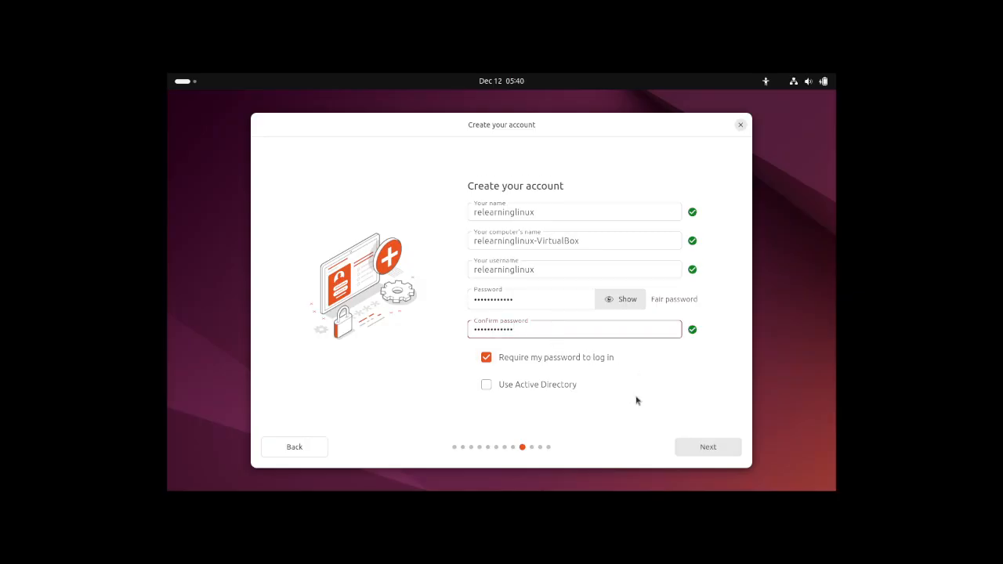
left_click(704, 448)
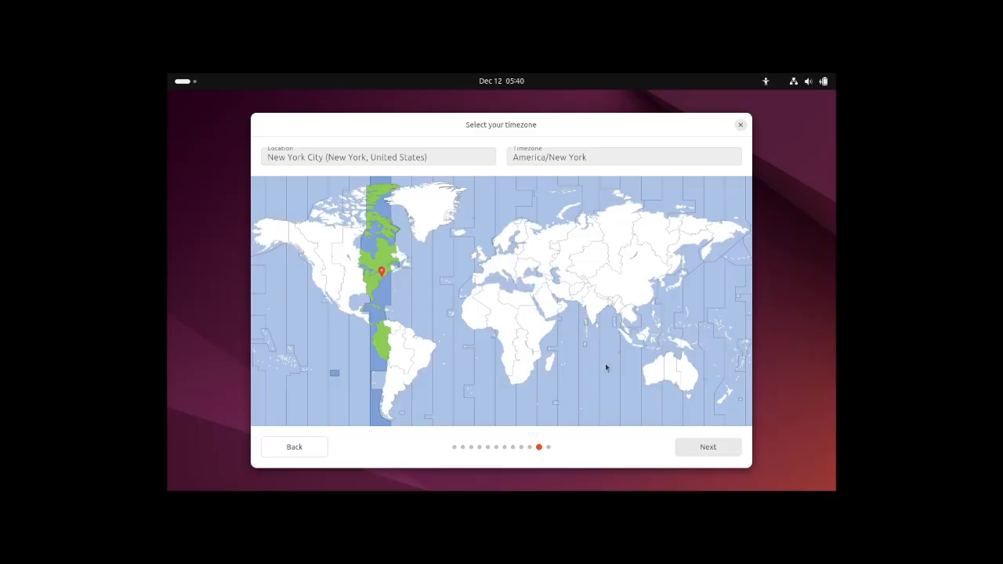
Accept the America/New York timezone and start the Ubuntu installation with the reviewed choices
left_click(698, 449)
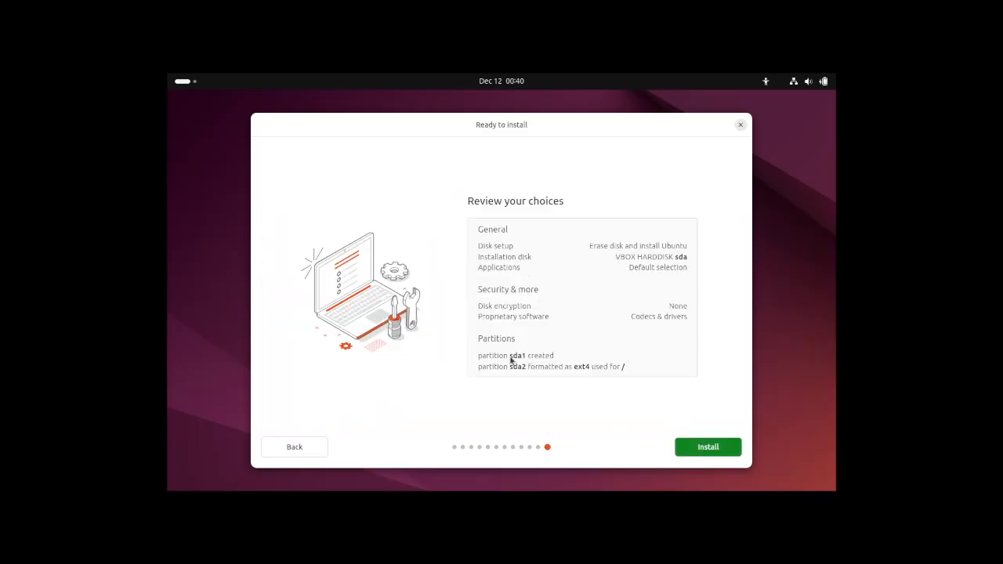
left_click(712, 451)
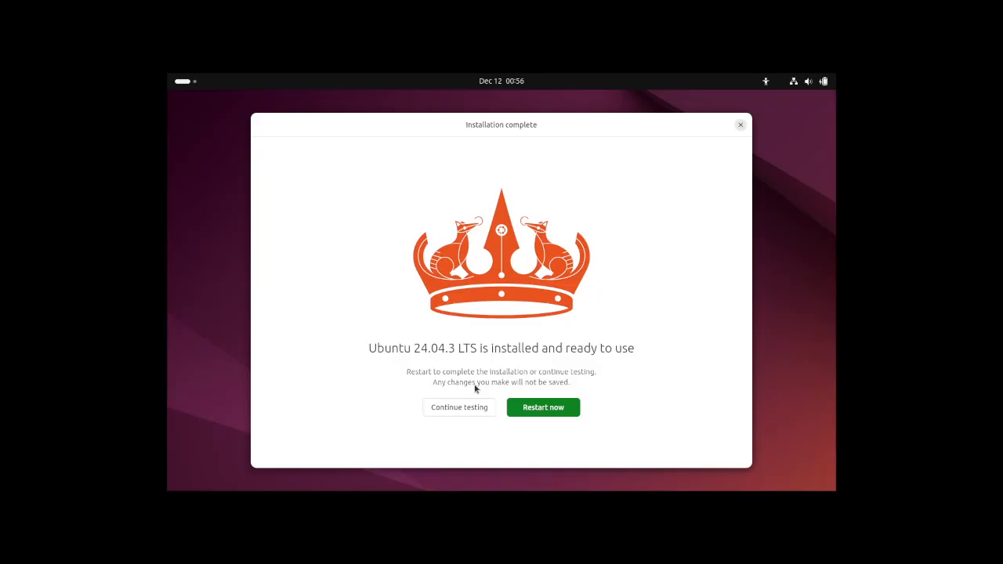
Restart into the installed Ubuntu system and log in to the relearninglinux account with its password
left_click(543, 407)
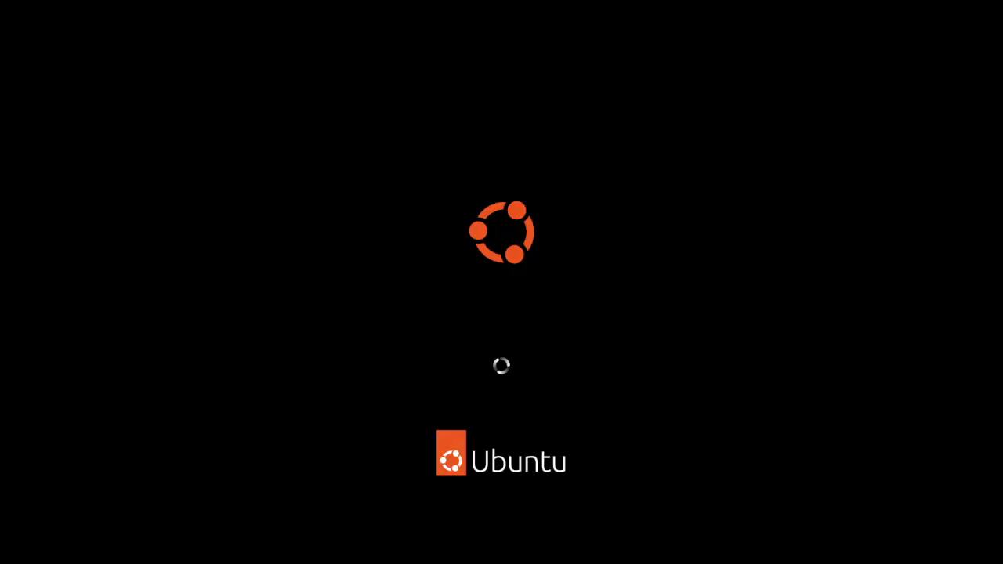
key("Return")
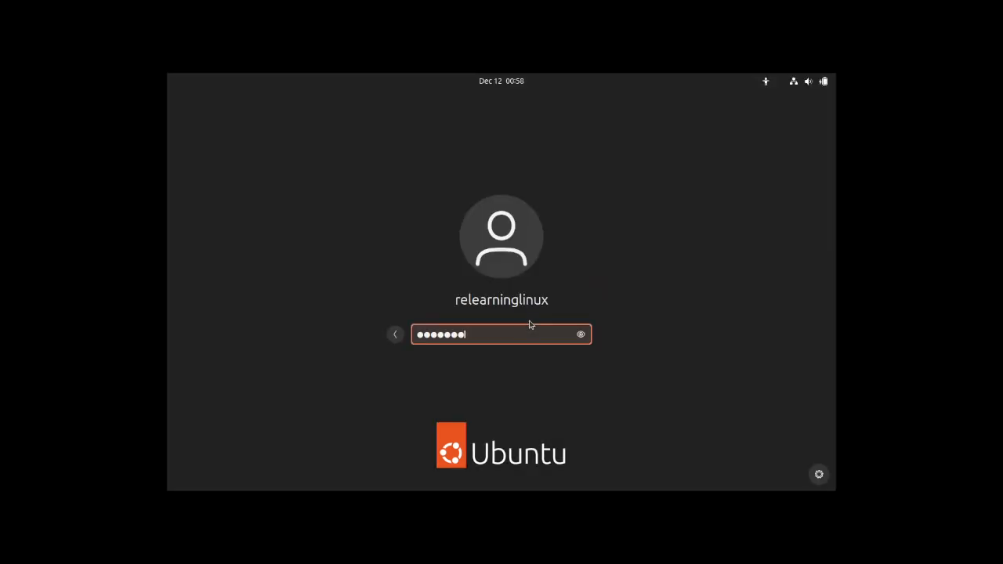
type("*****")
key("Return")
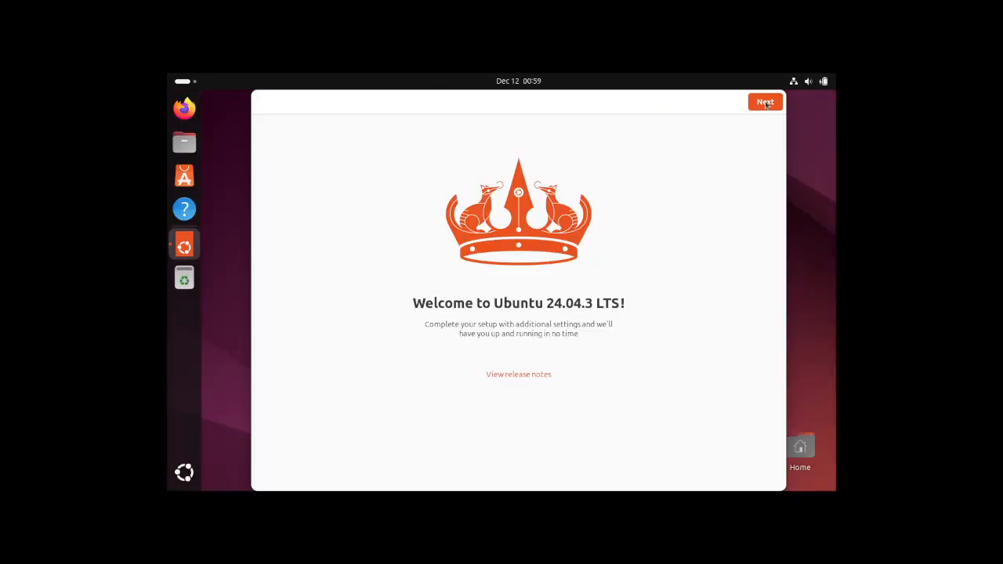
Go through the Ubuntu welcome setup, skipping Ubuntu Pro and accepting the remaining pages, and finish it
left_click(764, 103)
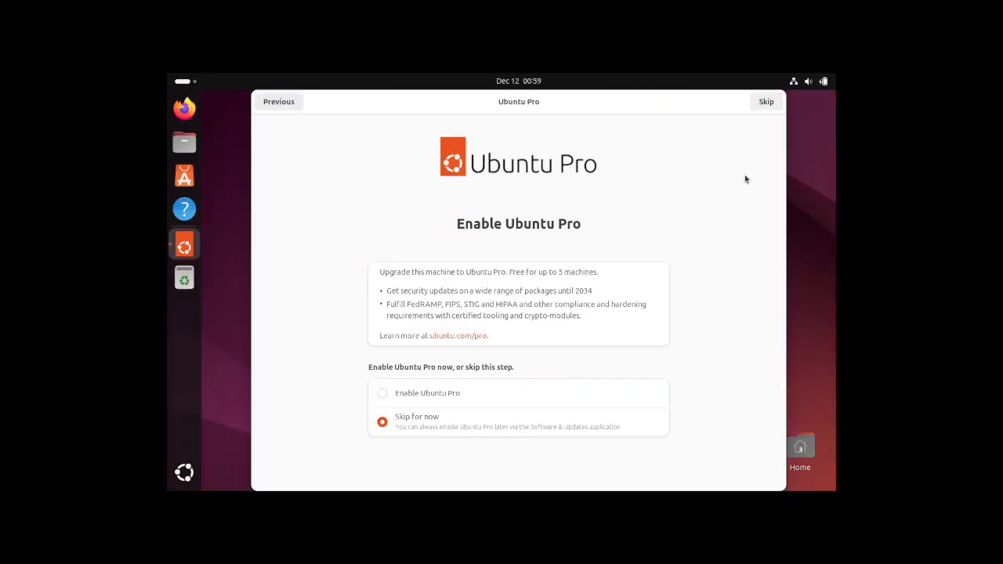
left_click(765, 102)
left_click(764, 102)
left_click(765, 102)
Open the system settings and apply a display resolution of 1920 × 1080 (16:9)
key("super")
type("settings")
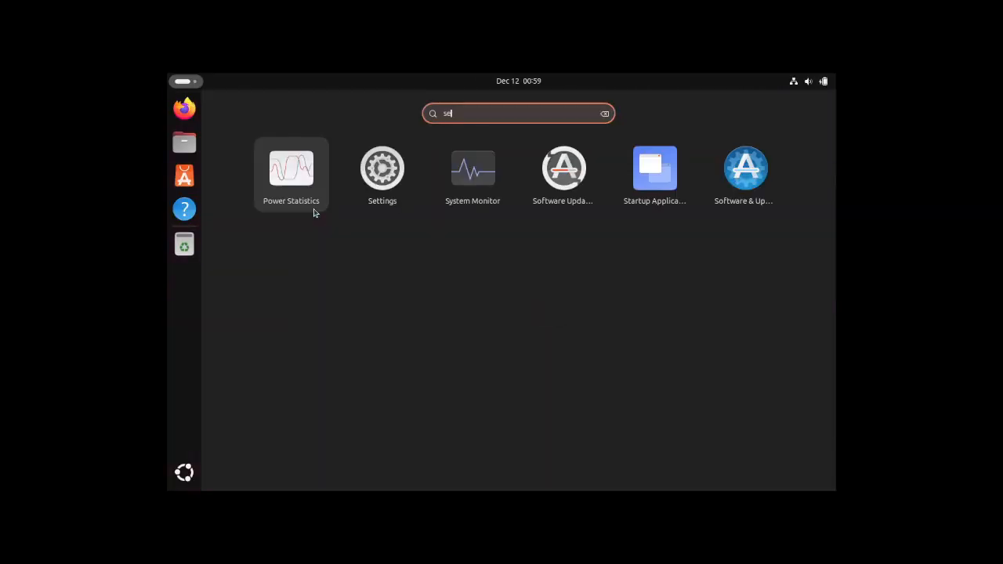
left_click(519, 176)
left_click(242, 181)
left_click(651, 169)
left_click(649, 234)
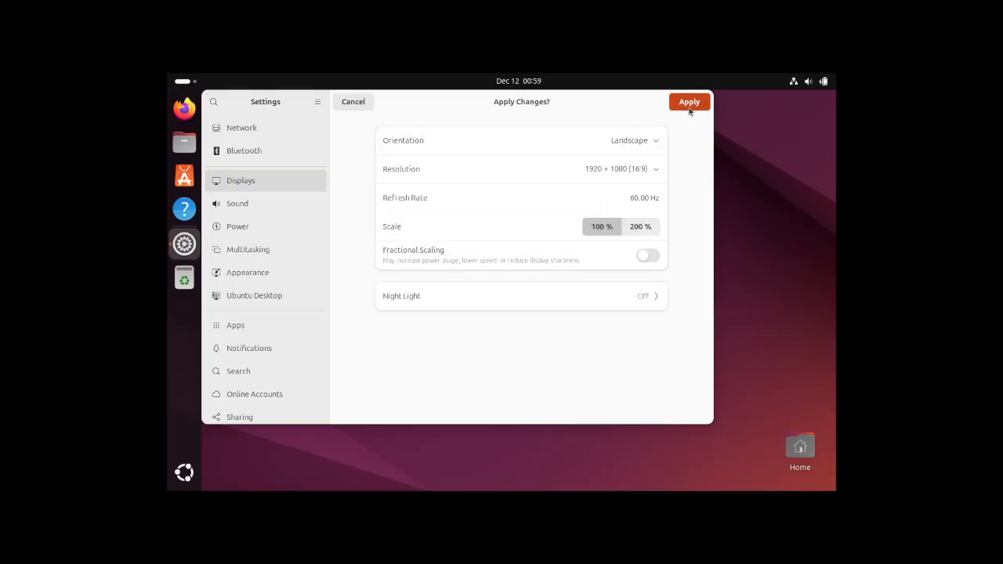
left_click(687, 105)
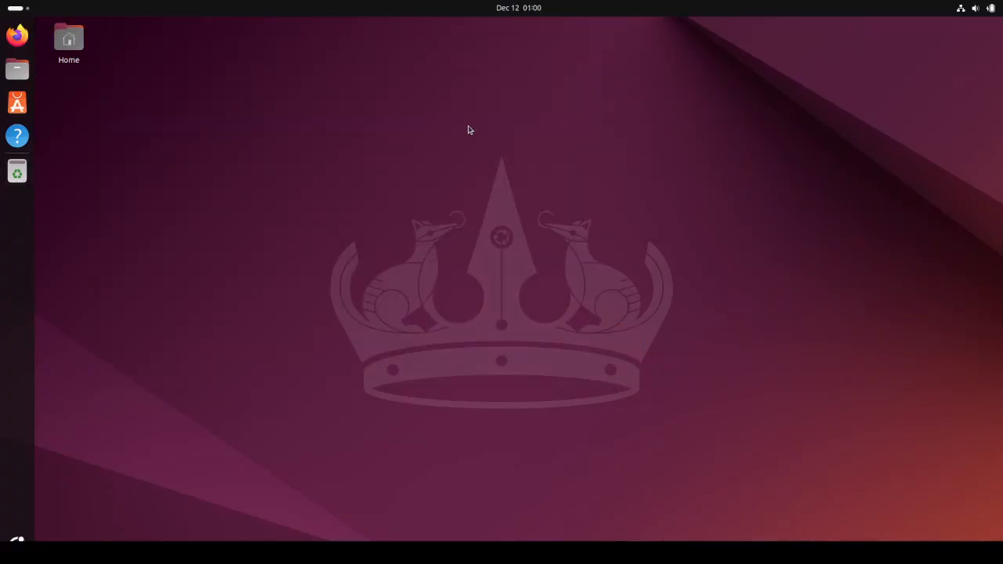
Open the appearance settings from the desktop and switch the style to Dark
left_click(986, 9)
left_click(472, 116)
right_click(381, 152)
left_click(436, 297)
left_click(377, 123)
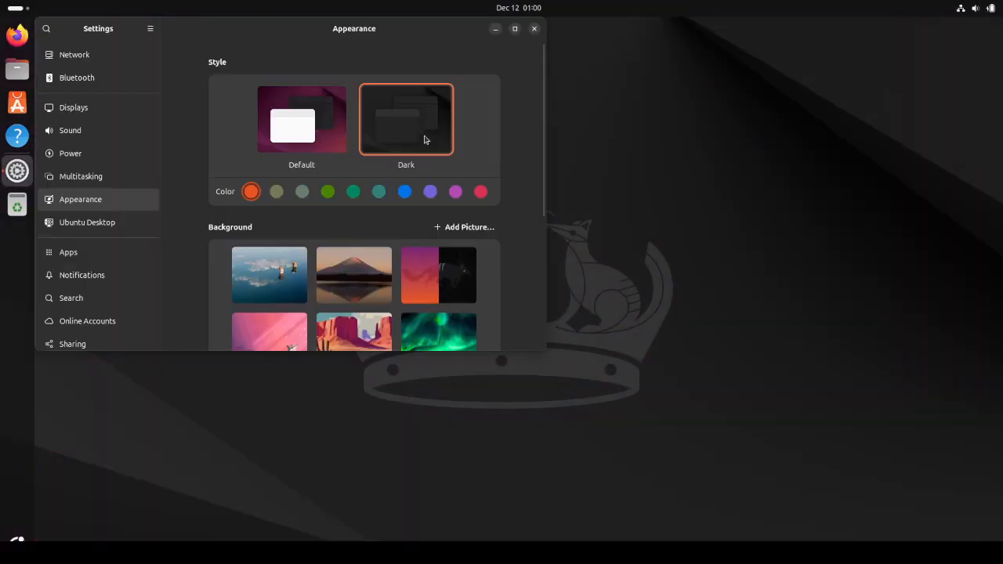
scroll(426, 139, "down", 2)
scroll(213, 259, "up", 2)
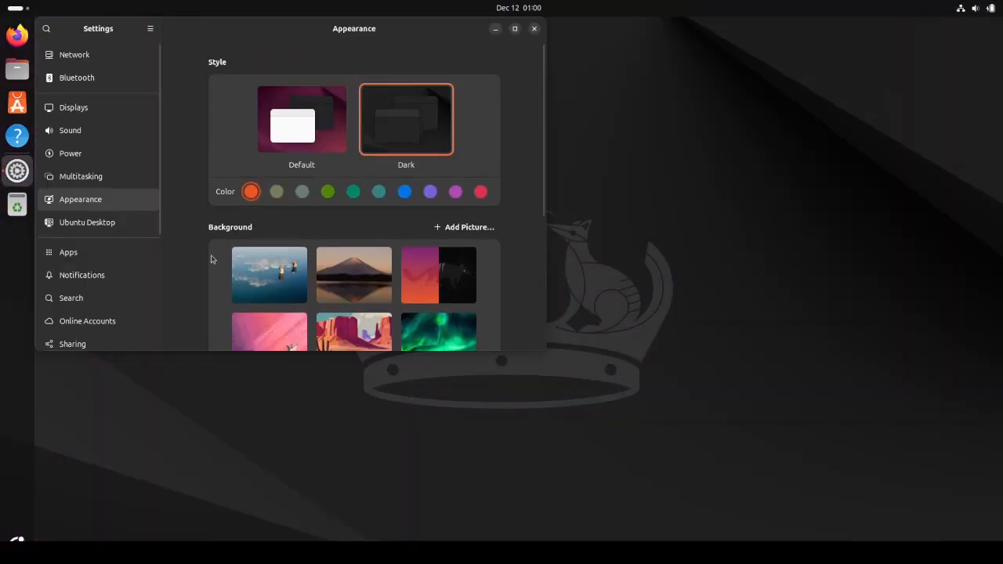
Close the settings window and shut down the Ubuntu virtual machine
left_click(534, 30)
left_click(977, 8)
left_click(981, 40)
left_click(853, 134)
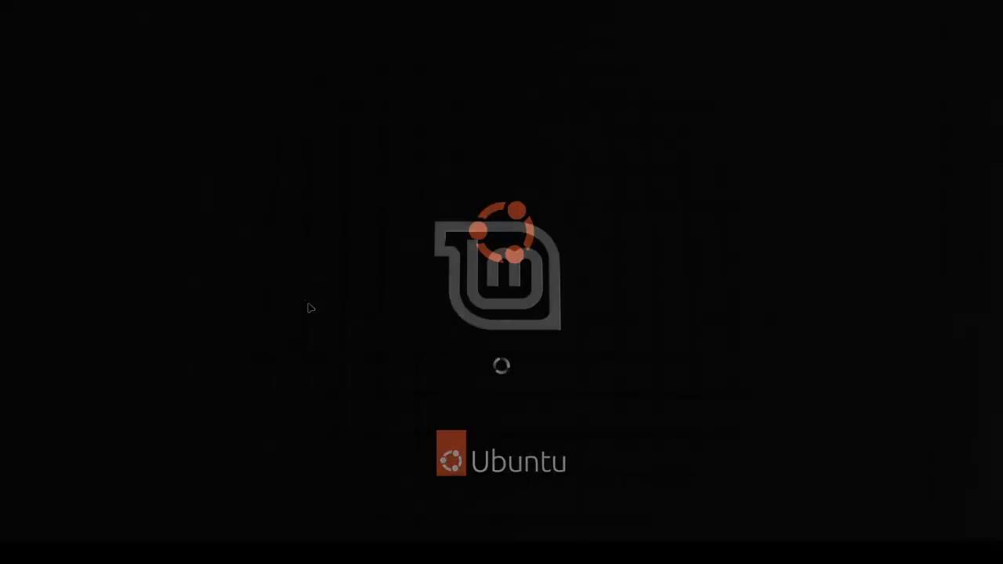
Launch the Brave browser on the host, search for linux mint, and open the Linux Mint home page
key("super")
type("brave")
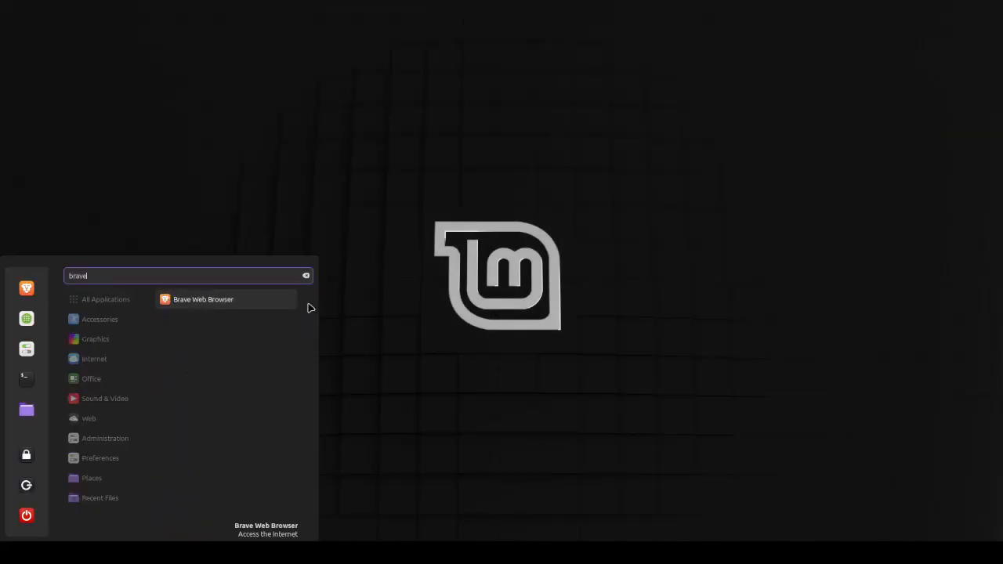
key("Return")
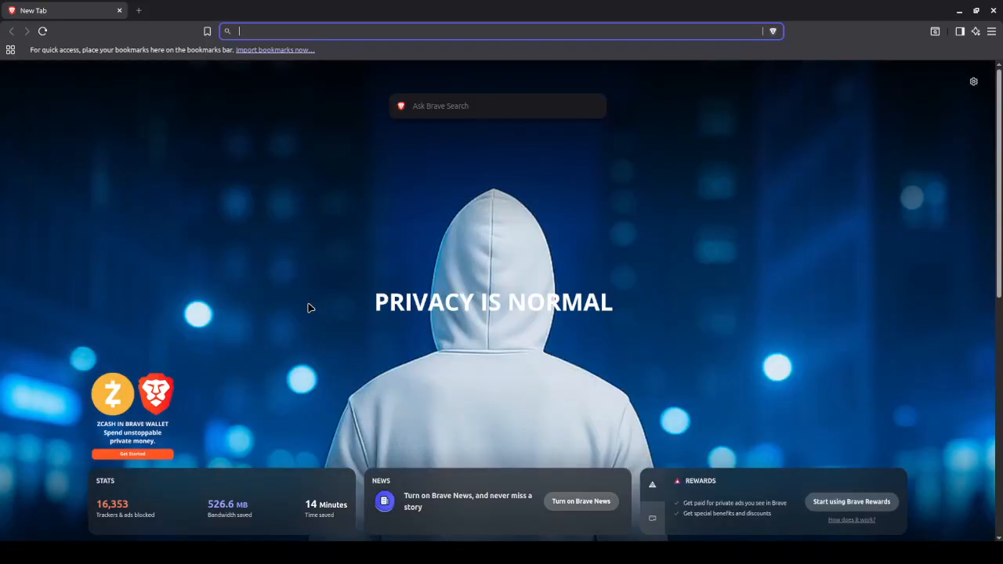
type("linu")
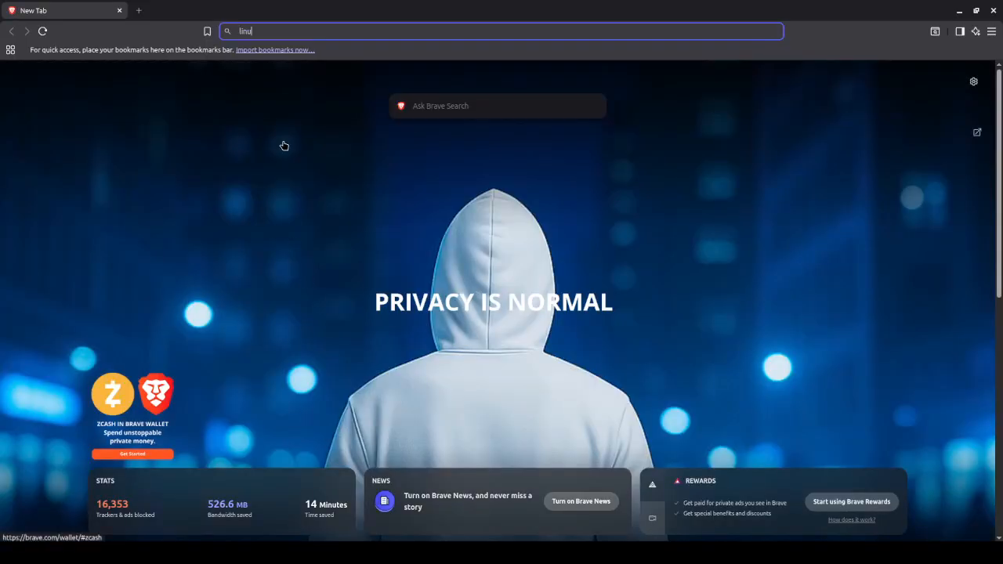
type("x mint")
key("Return")
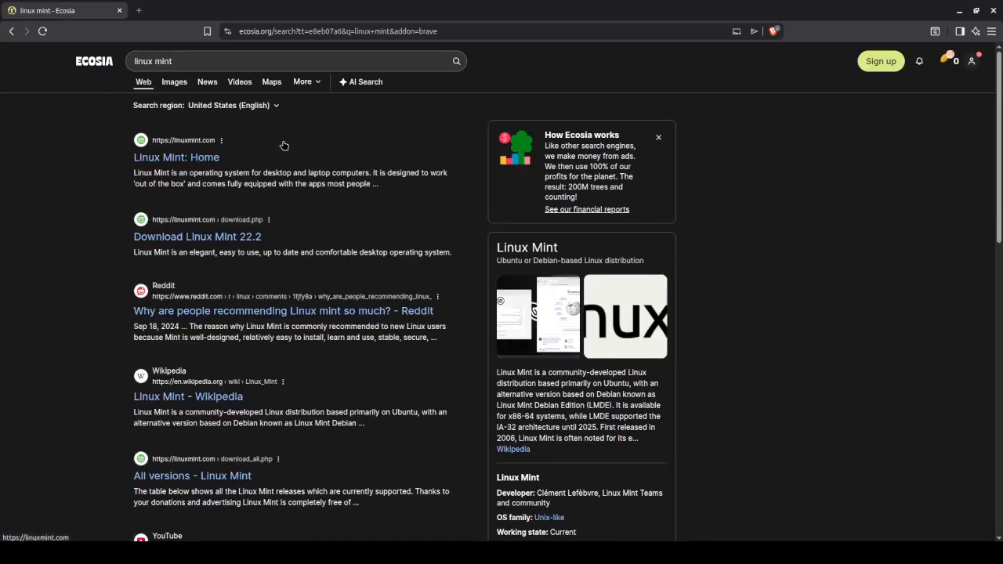
left_click(192, 162)
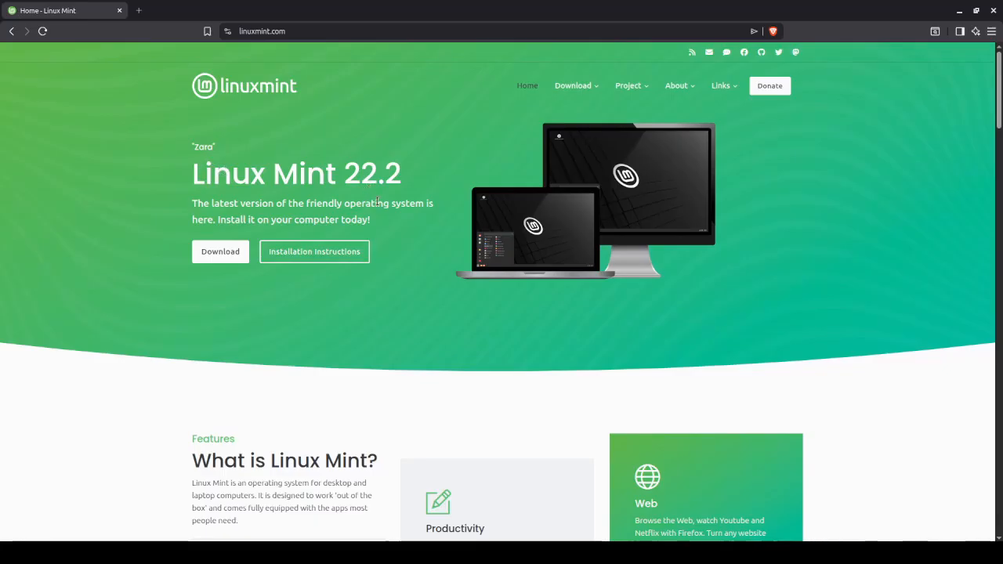
Go to the Linux Mint 22.2 downloads, review the available editions, and open the Cinnamon Edition download page
left_click(220, 252)
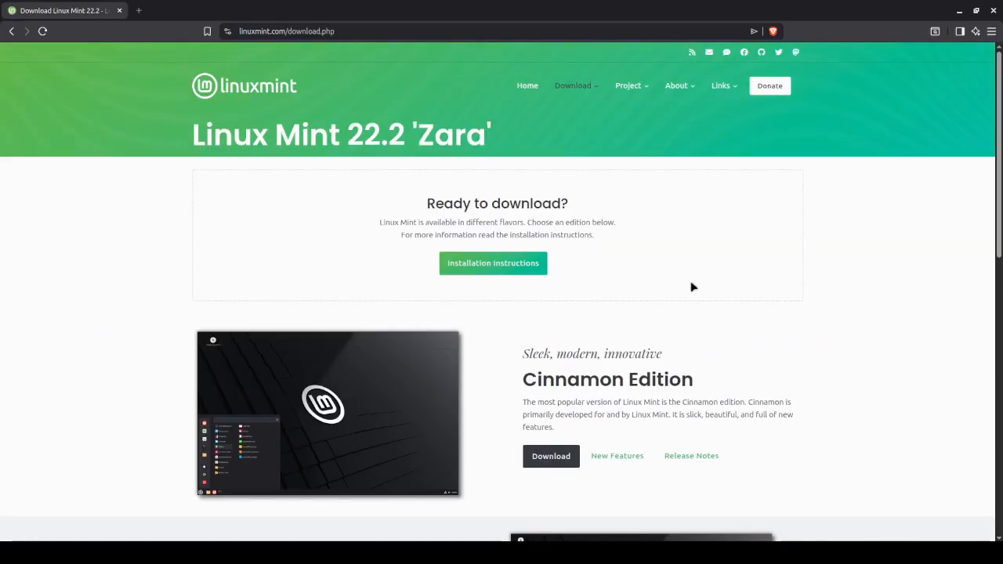
scroll(669, 274, "down", 3)
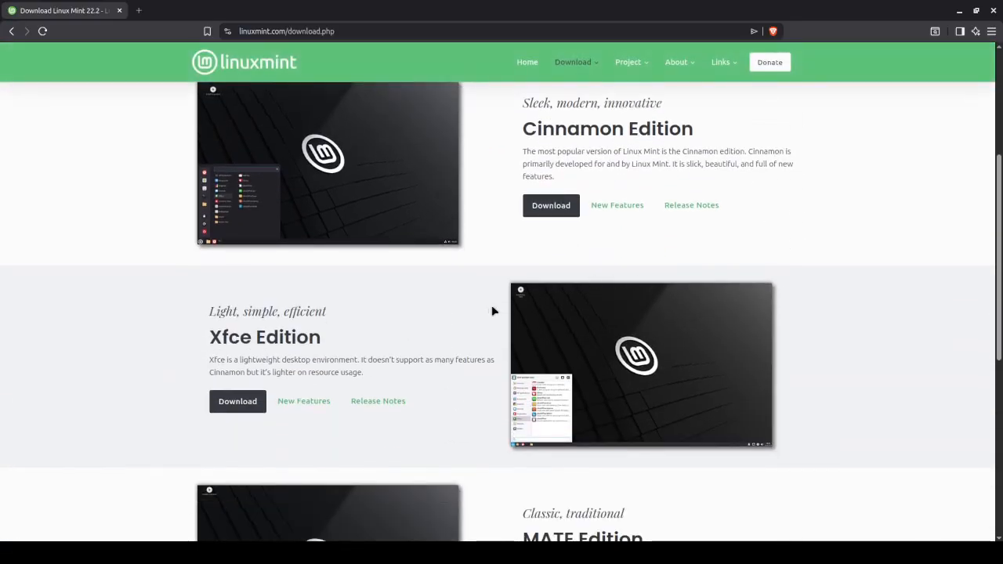
scroll(421, 246, "down", 1)
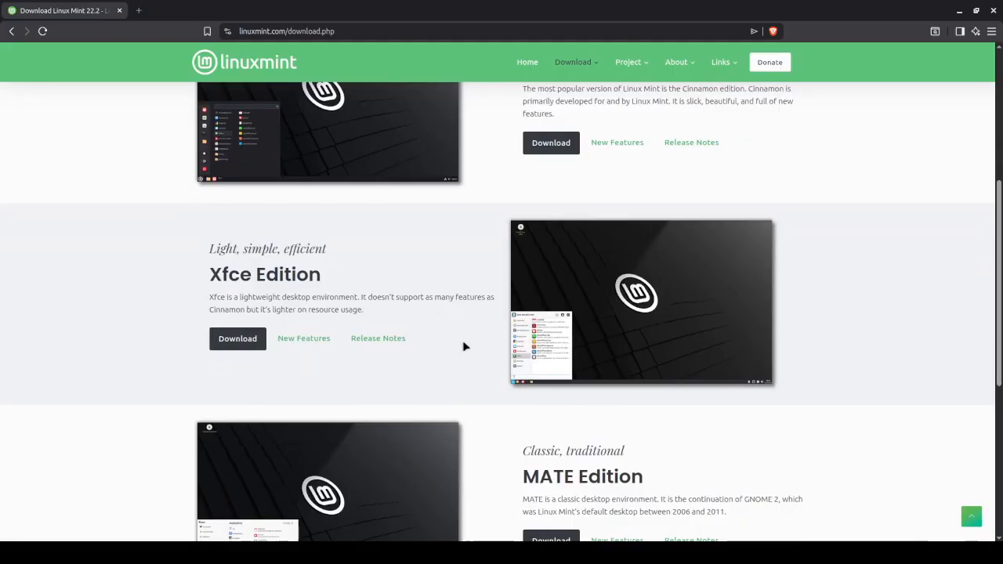
scroll(465, 345, "down", 3)
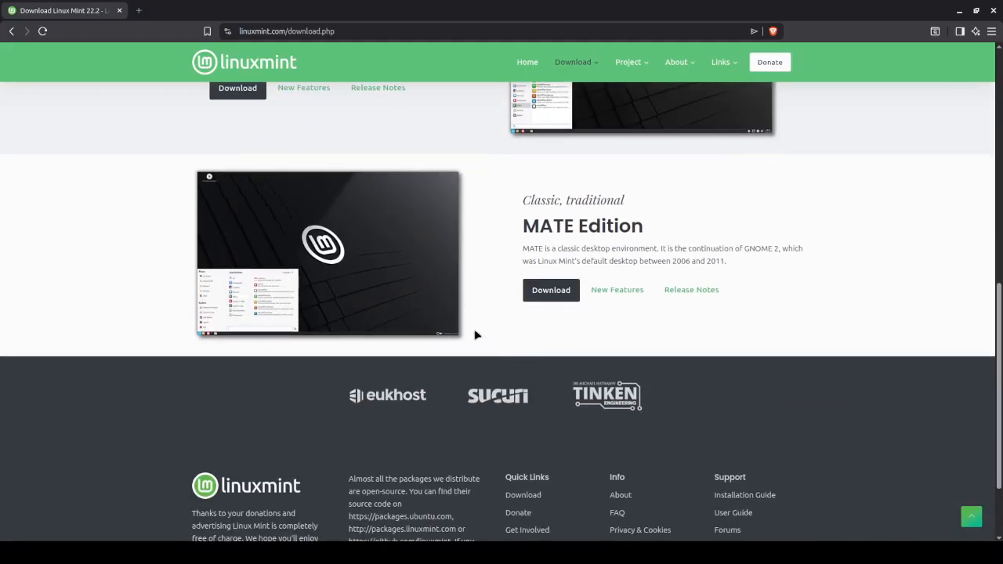
scroll(475, 335, "up", 1)
scroll(475, 334, "up", 5)
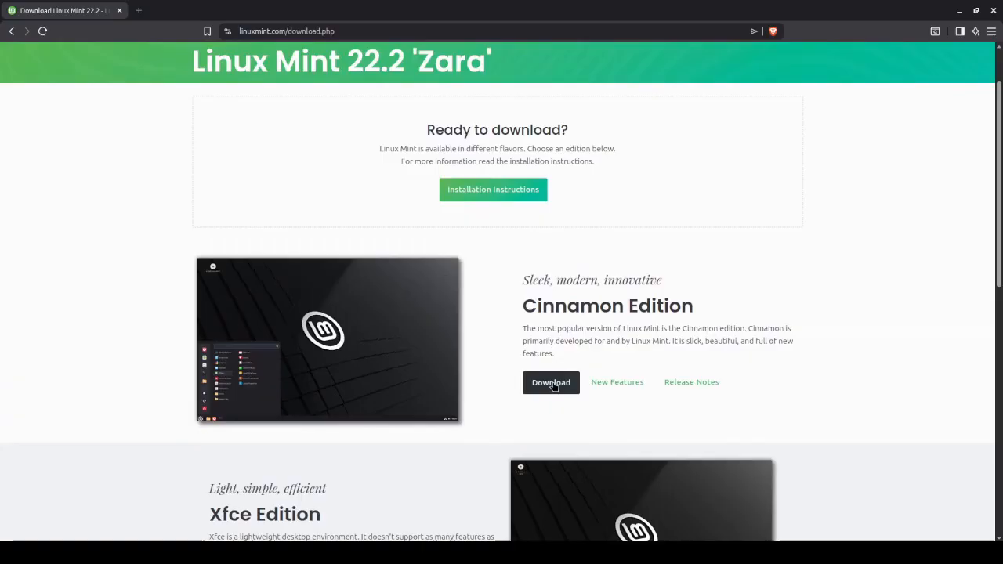
left_click(552, 383)
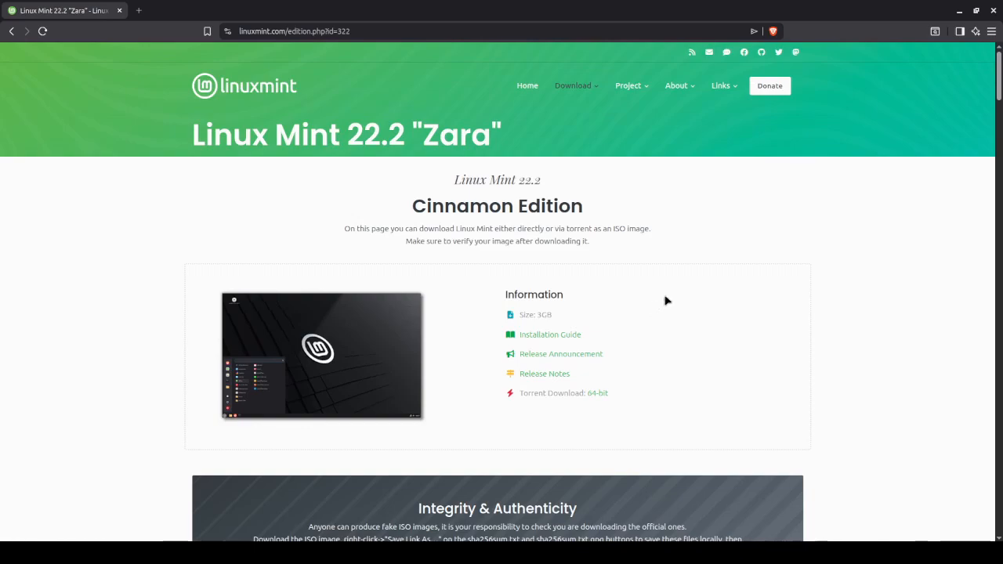
Download linuxmint-22.2-cinnamon-64bit.iso from the World mirror named Linux Mint and save it in the Downloads folder
scroll(662, 296, "down", 3)
scroll(482, 332, "down", 3)
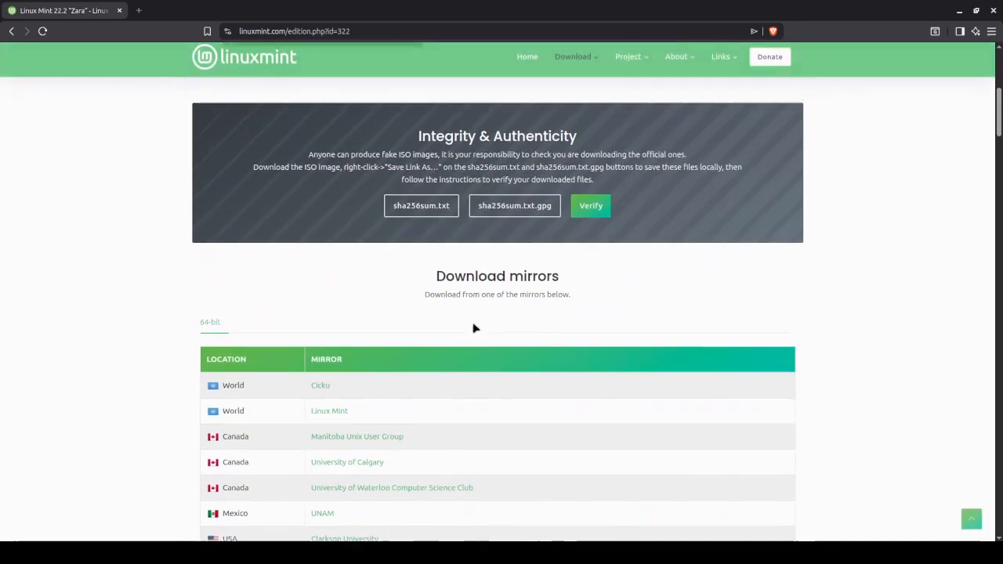
scroll(351, 315, "down", 1)
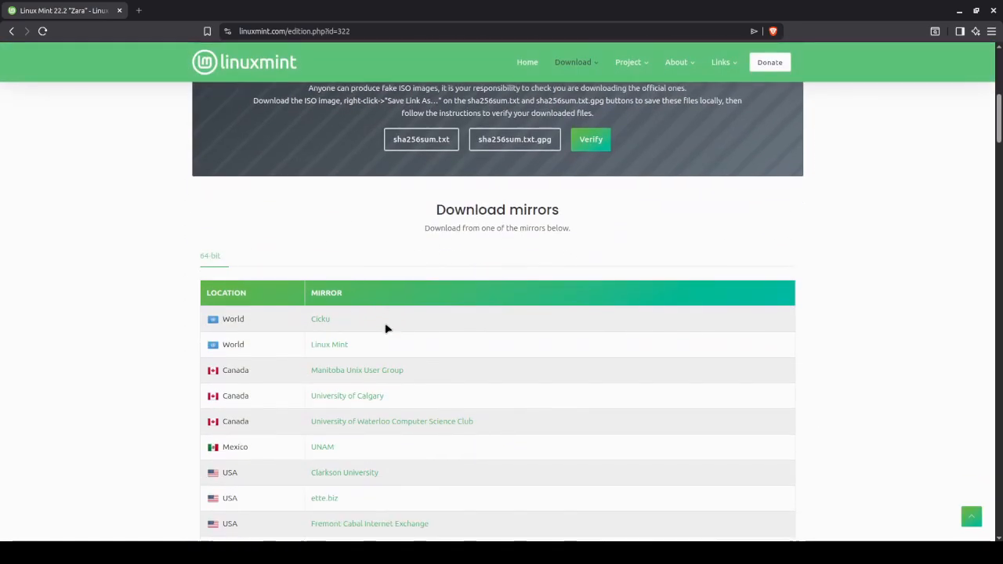
left_click(329, 346)
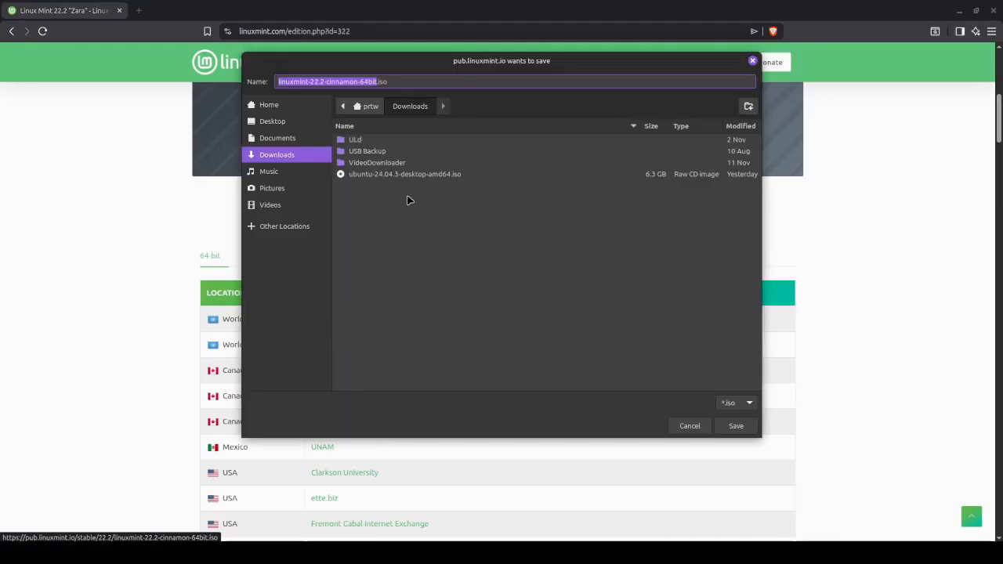
left_click(734, 428)
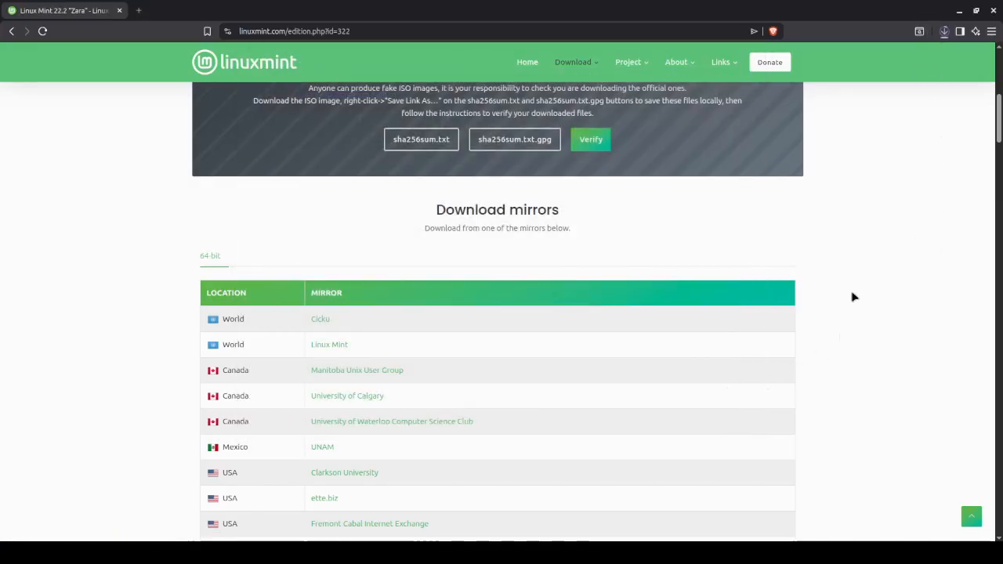
scroll(862, 287, "up", 1)
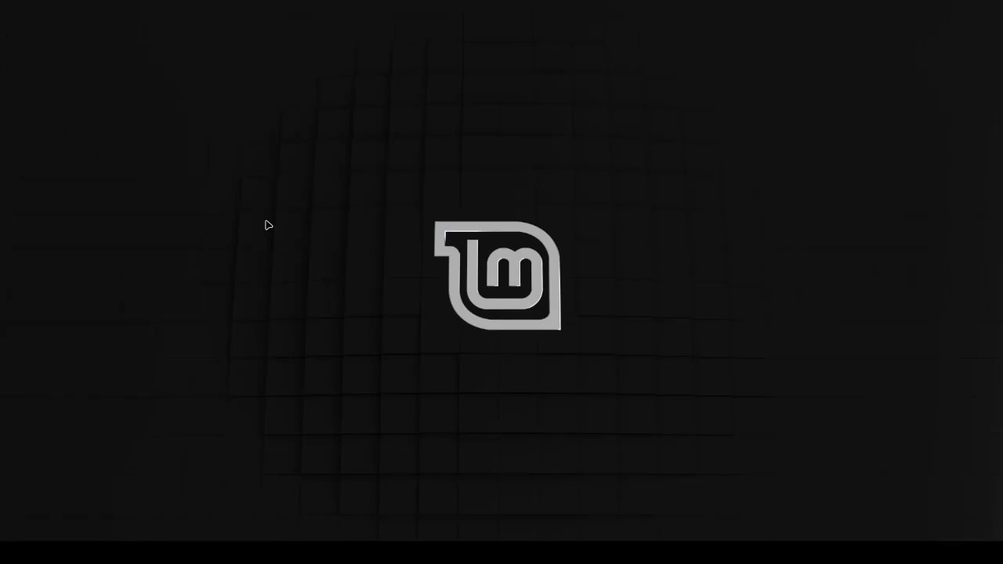
Switch to Oracle VM VirtualBox by searching the host's applications for virtual and launching it
key("super")
type("virt")
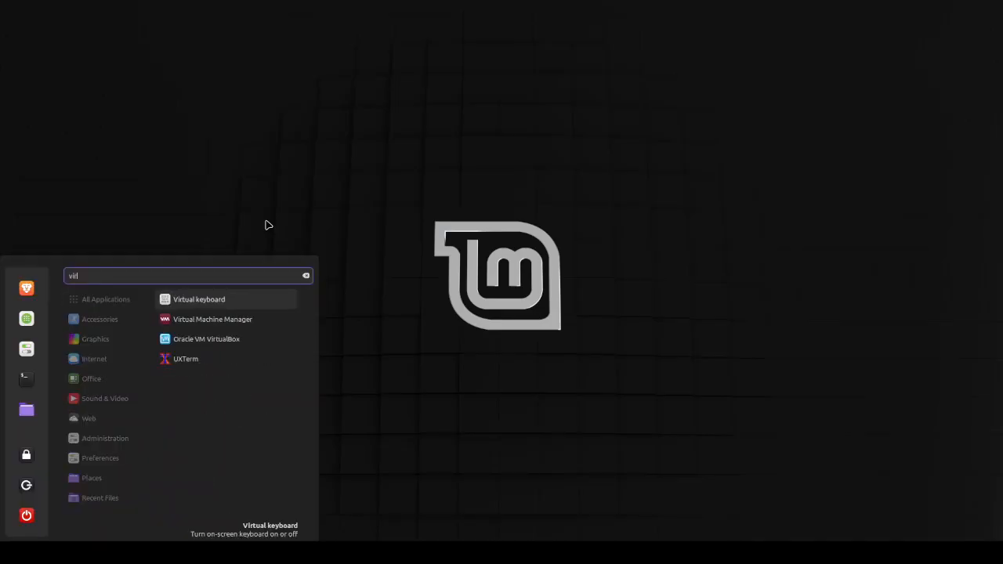
type("ual")
key("Down")
key("Down")
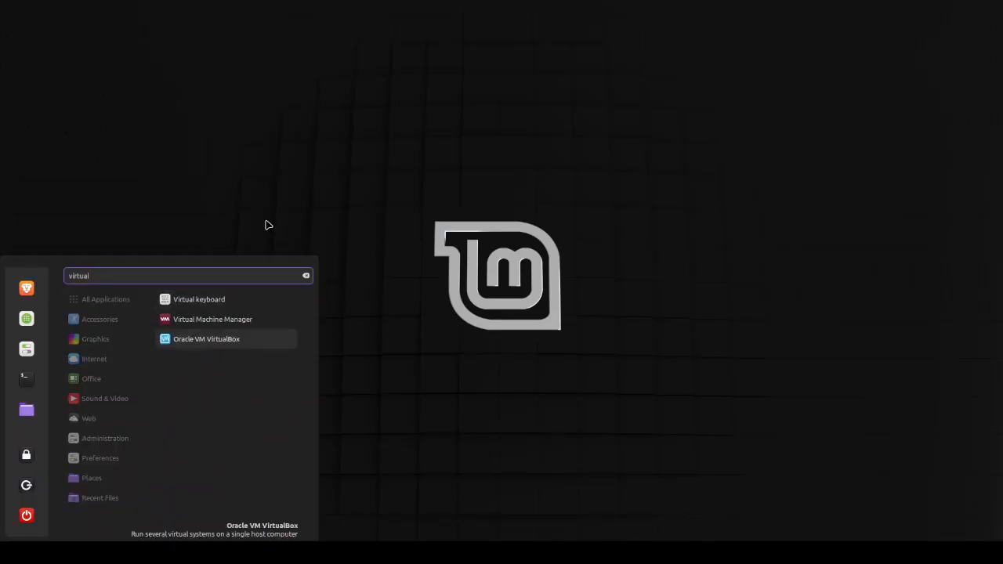
key("Return")
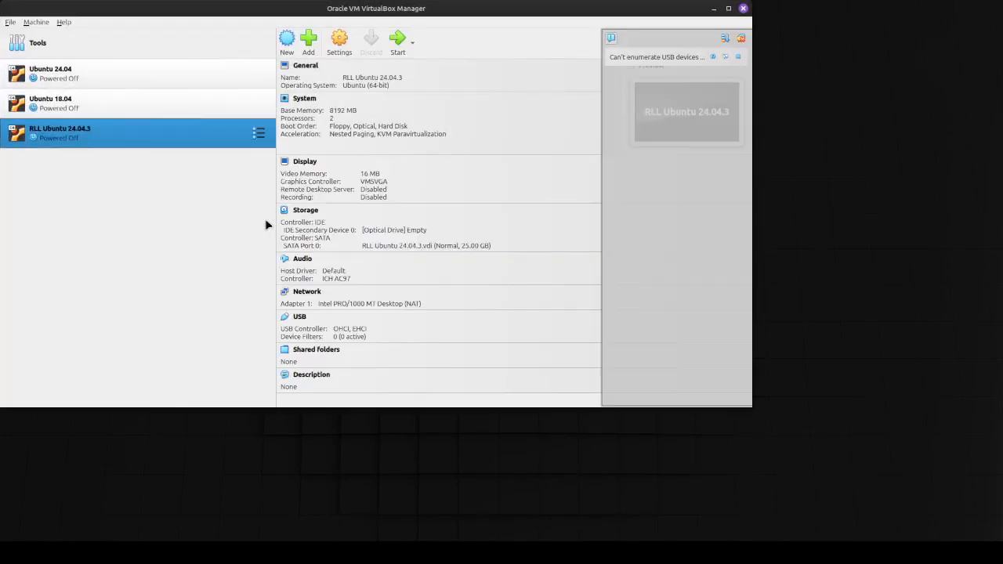
Start creating a new virtual machine and name it RLL Mint 22
left_click(287, 42)
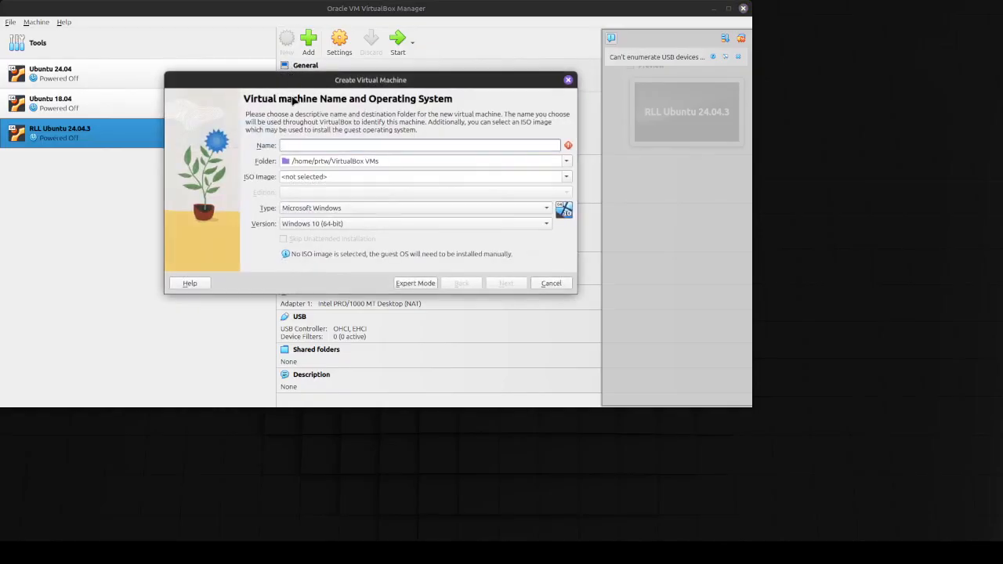
type("R")
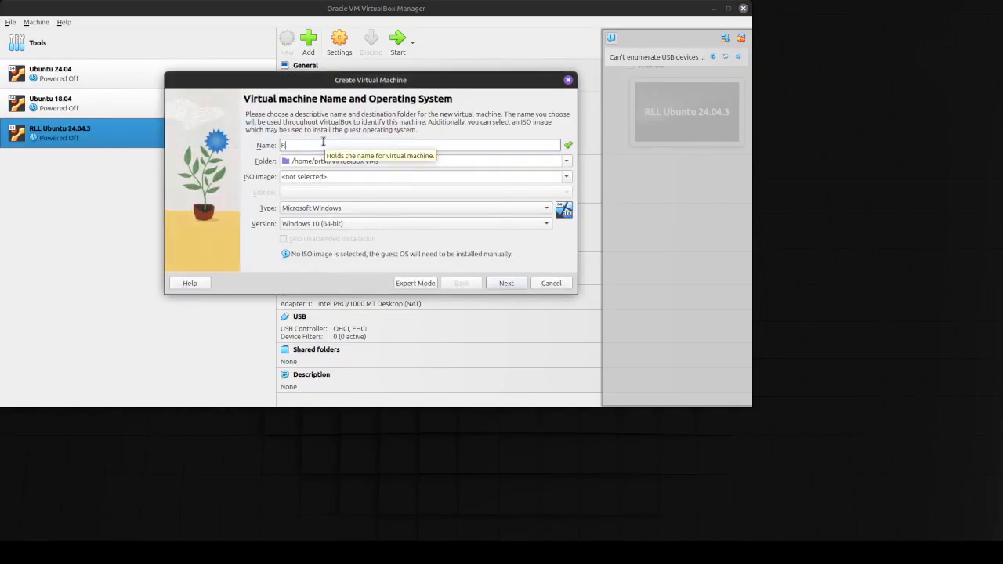
type("LL Mint 22")
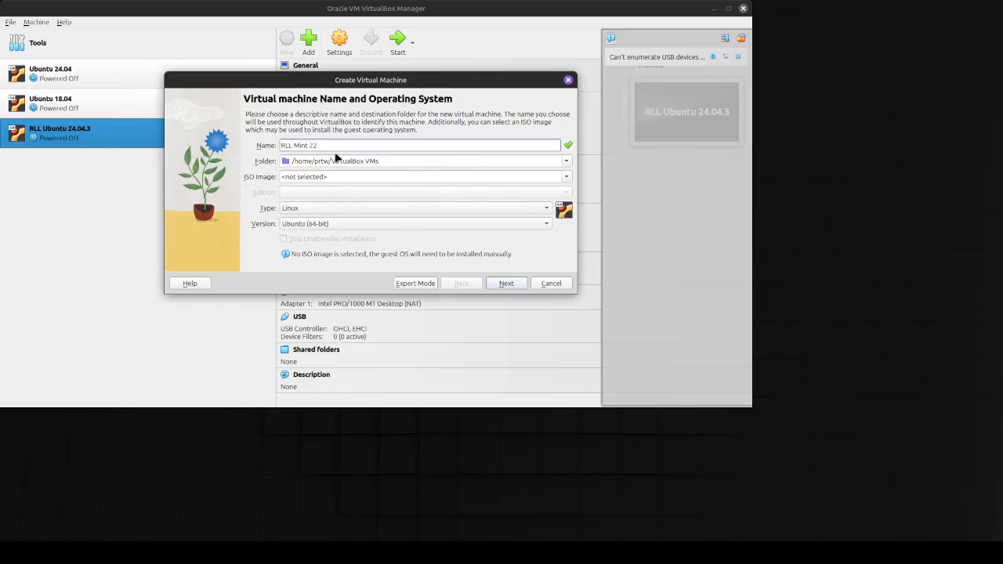
Select linuxmint-22.2-cinnamon-64bit.iso from Downloads as the ISO image, skip unattended installation, and proceed to the hardware settings
left_click(511, 177)
left_click(565, 177)
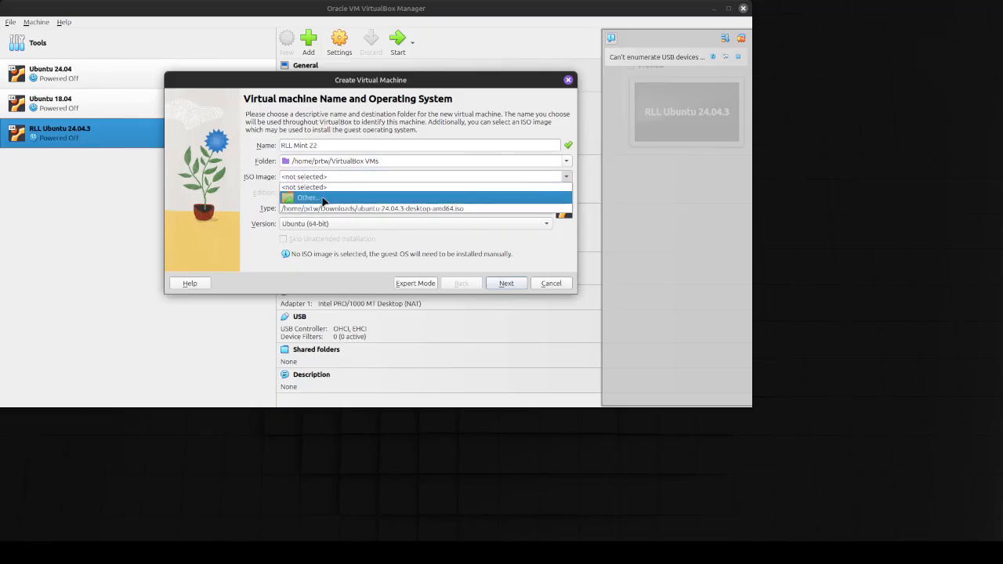
left_click(322, 199)
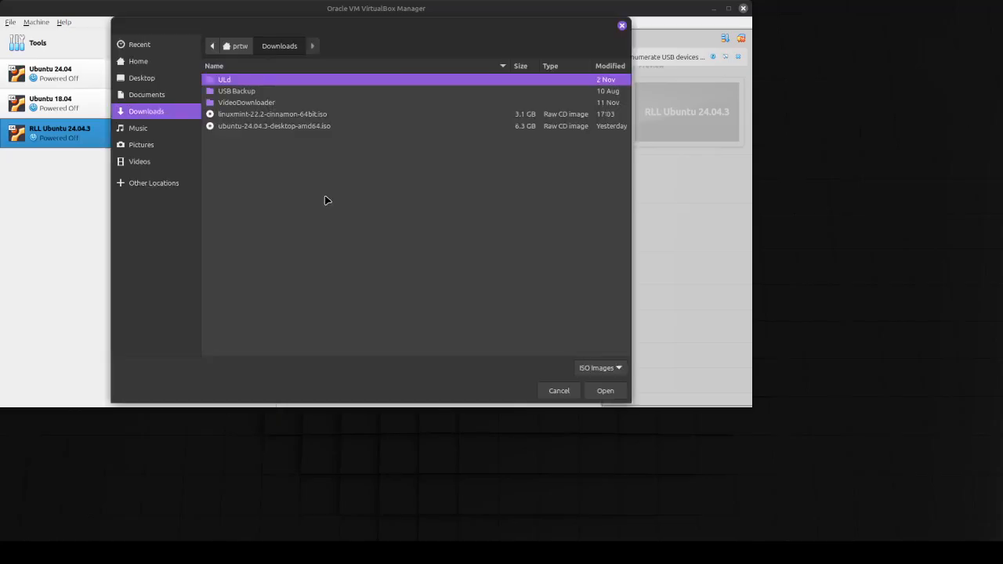
left_click(301, 116)
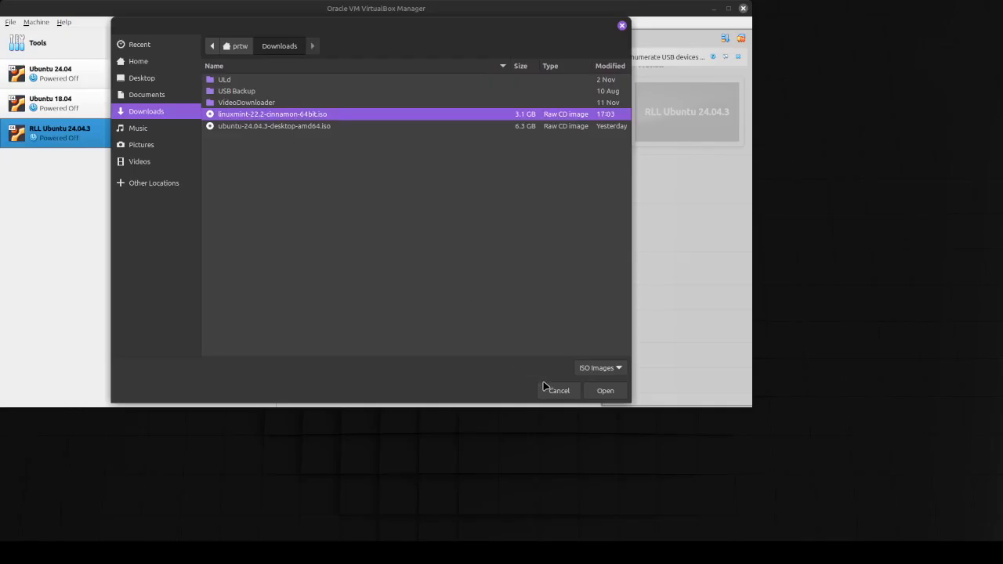
left_click(606, 391)
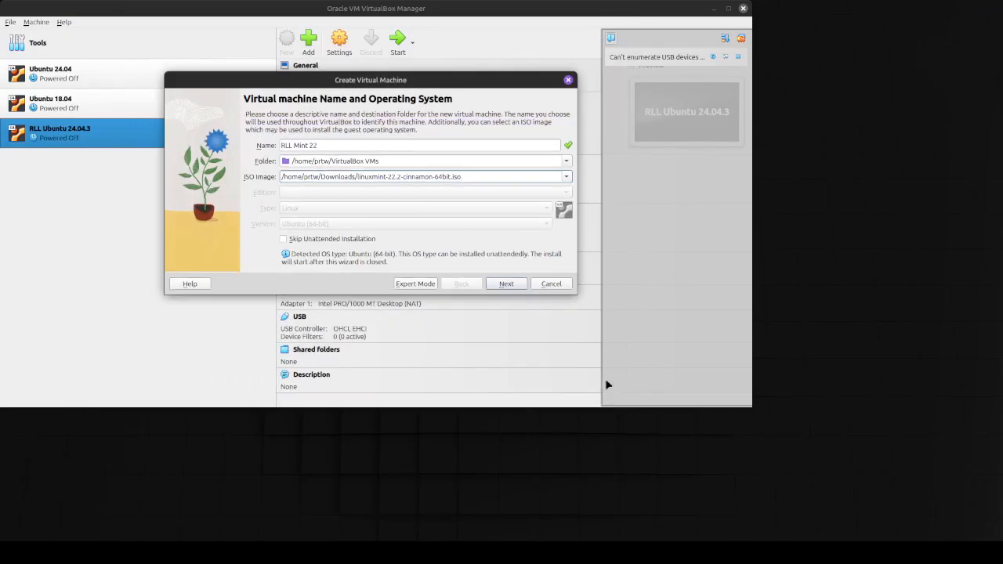
left_click(318, 241)
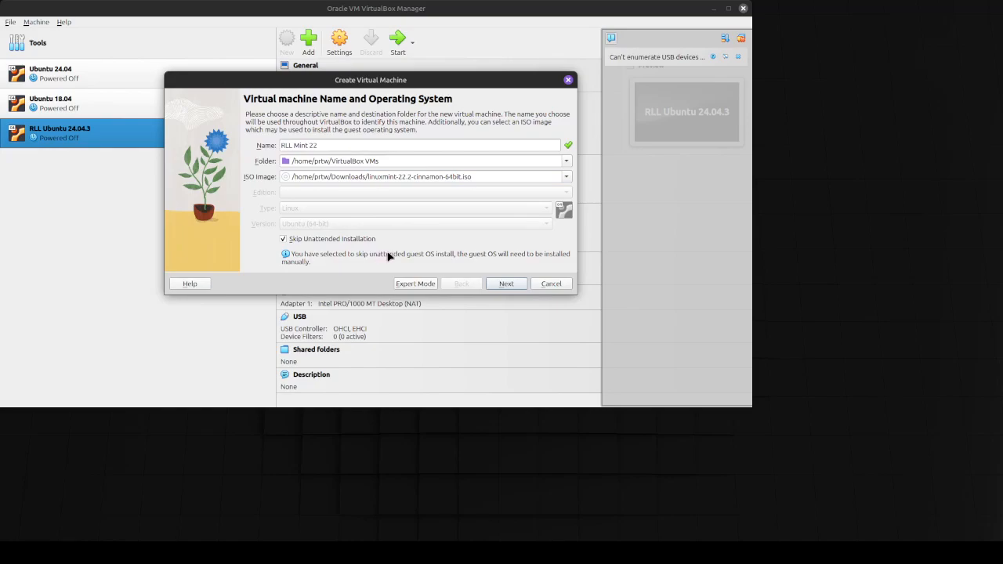
left_click(506, 284)
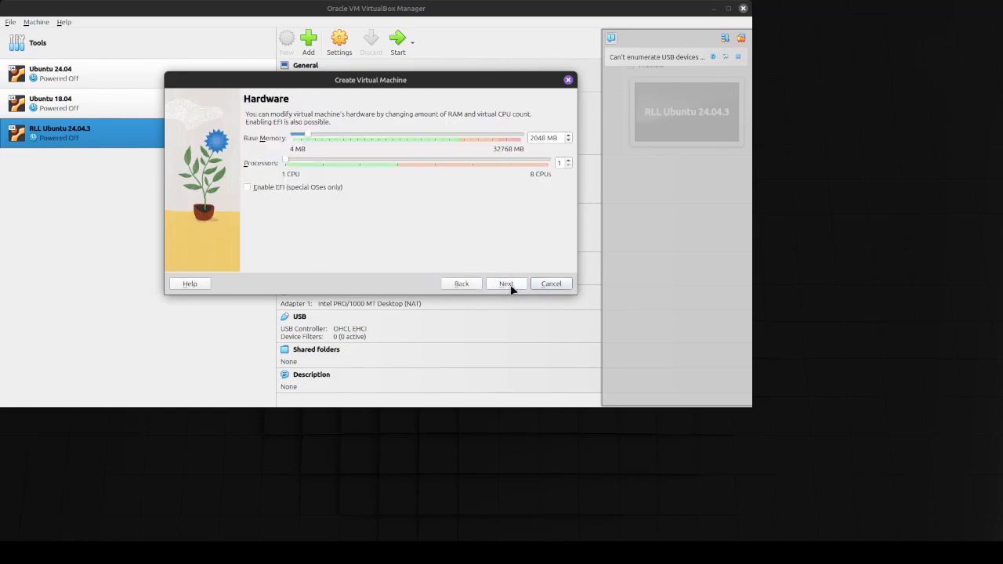
Assign 8192 MB of base memory and 2 processors, and finish creating the machine with a new 25 GB virtual hard disk
left_click_drag(310, 139, 350, 142)
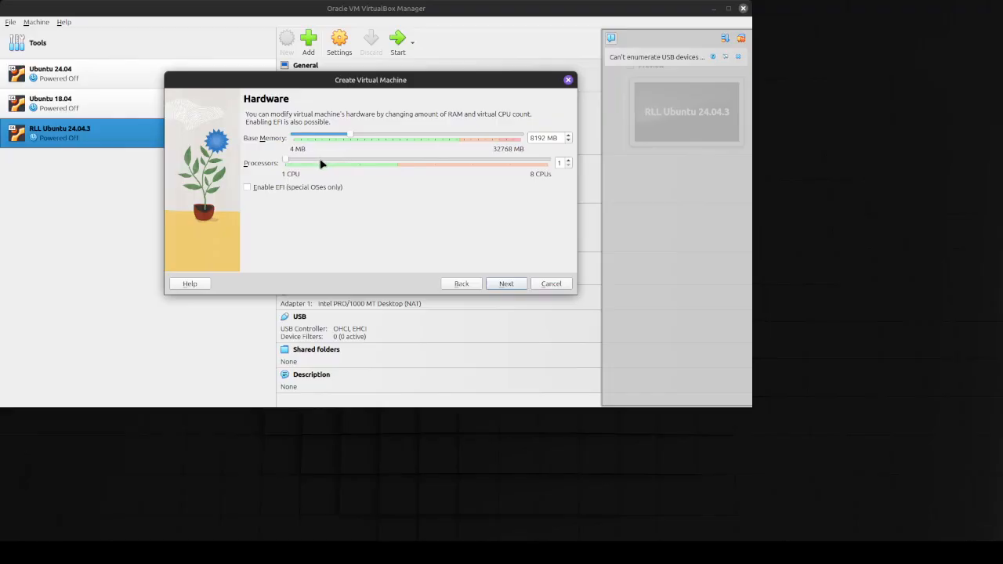
left_click(320, 164)
left_click(506, 284)
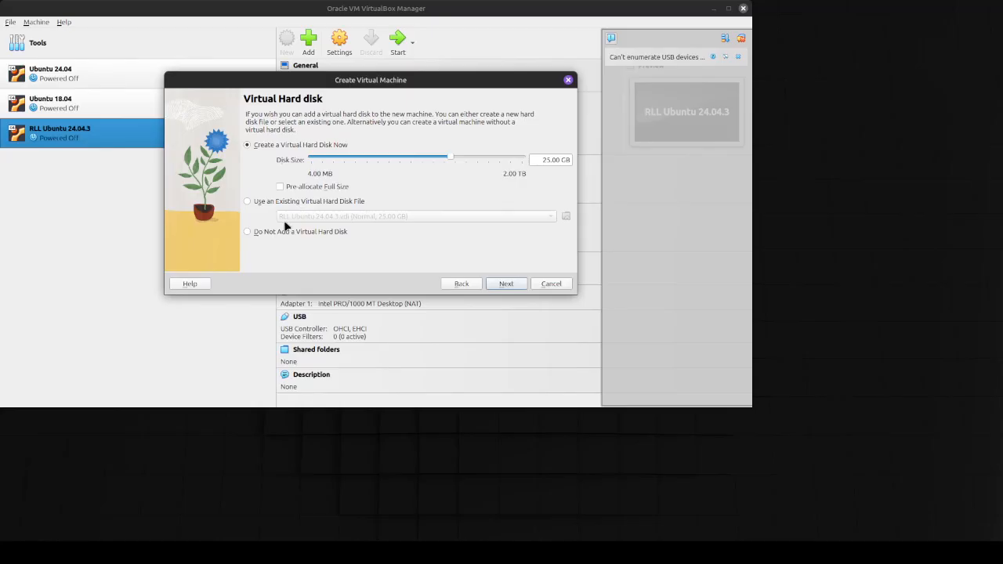
left_click(512, 284)
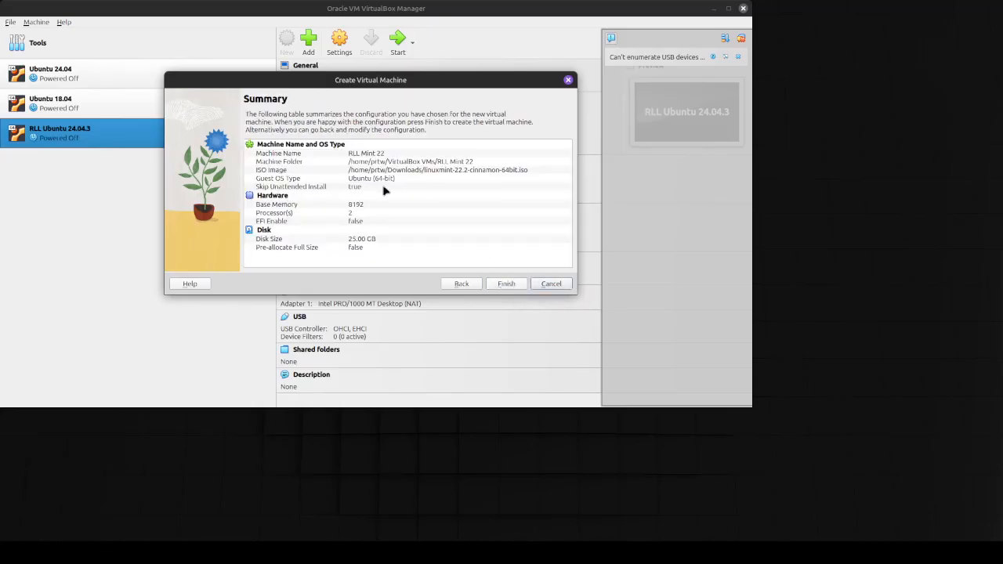
left_click(507, 287)
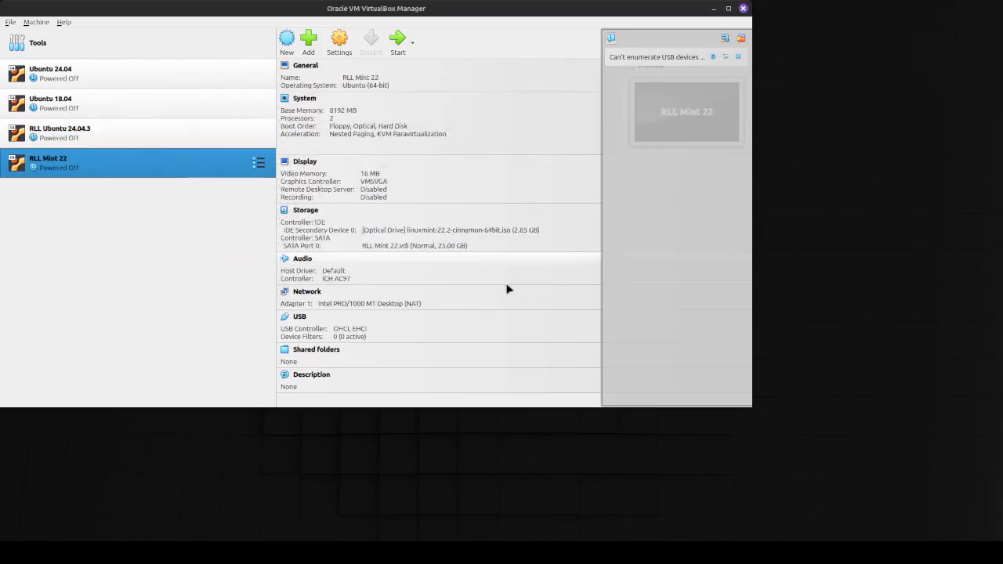
Start the RLL Mint 22 virtual machine and boot Linux Mint from its boot menu in a full-screen view
left_click(399, 49)
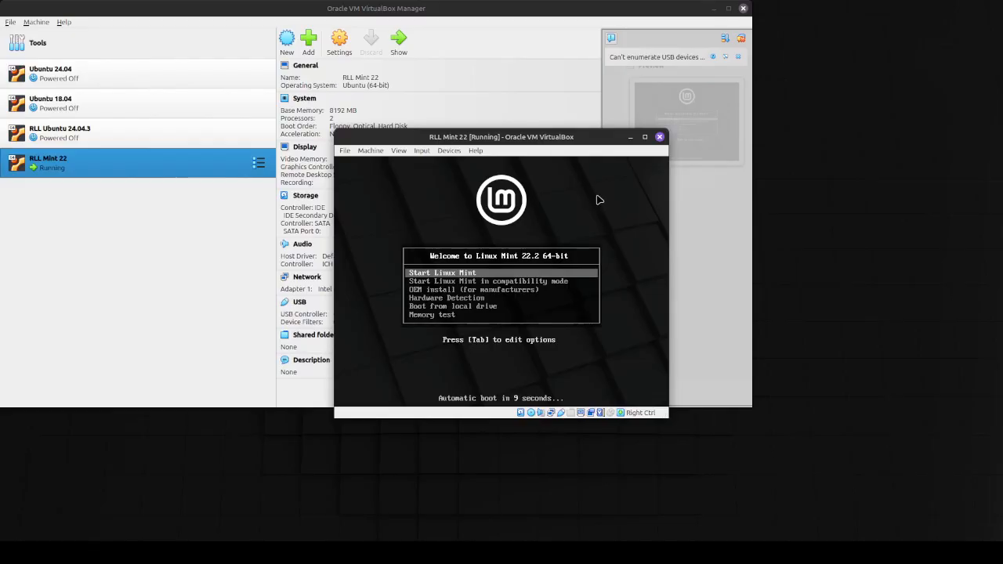
left_click(645, 137)
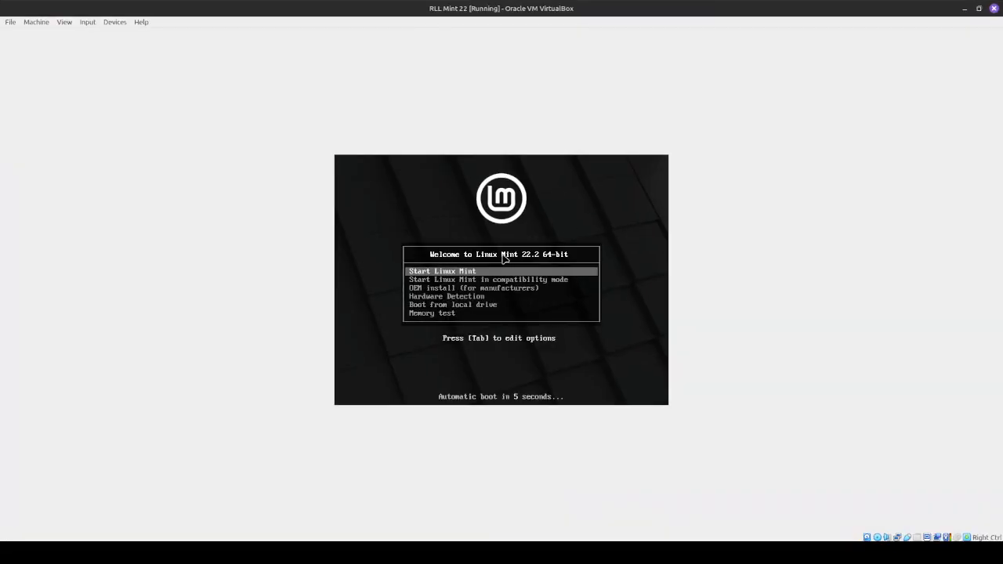
key("Return")
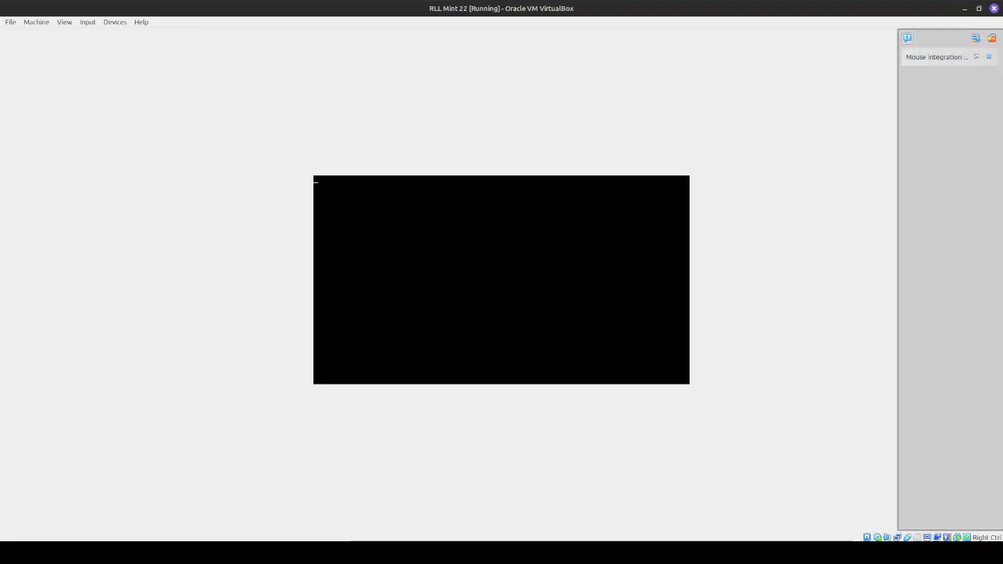
left_click(990, 58)
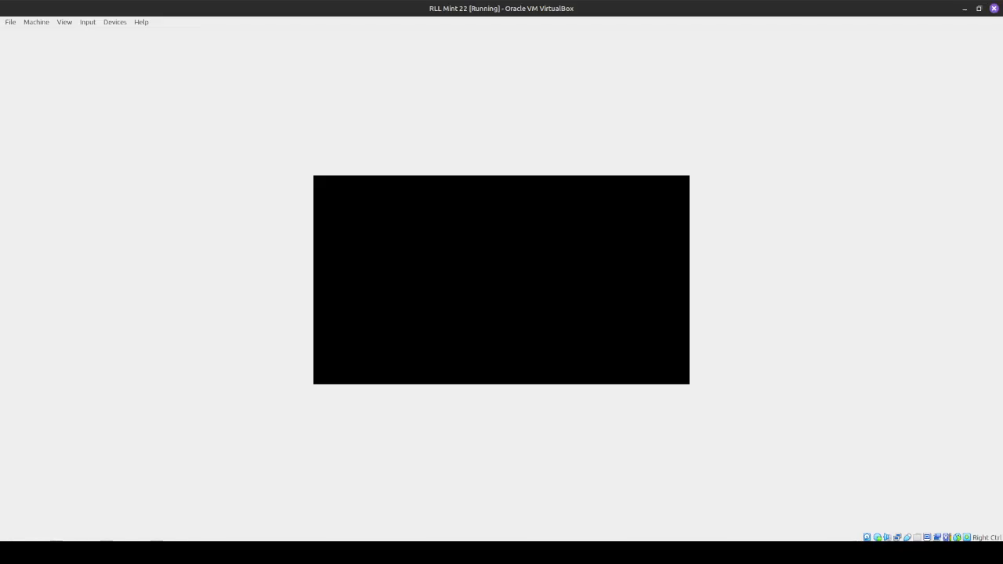
key("ctrl+f")
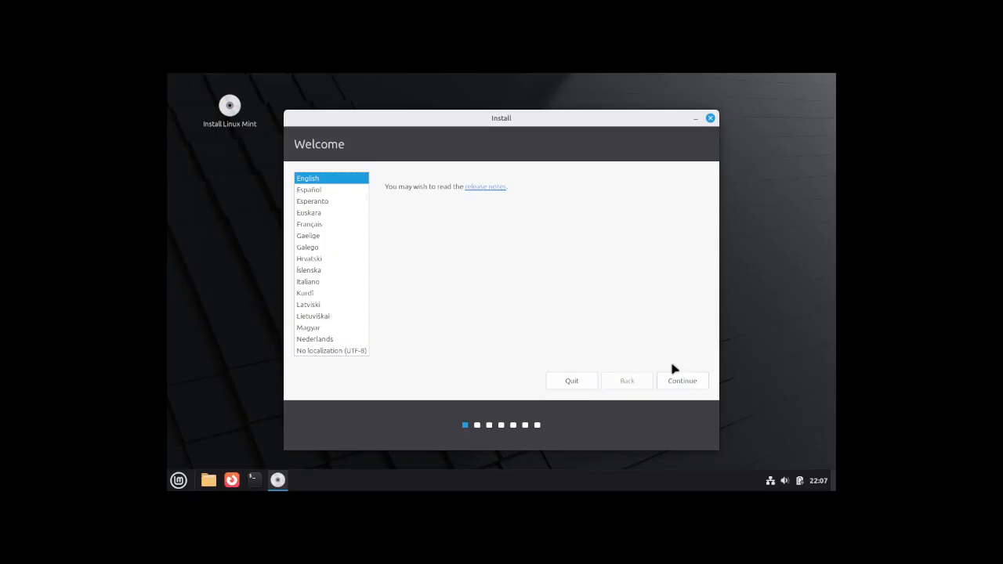
In the Linux Mint installer, accept English and the English (US) keyboard layout, and choose to install multimedia codecs
left_click(685, 375)
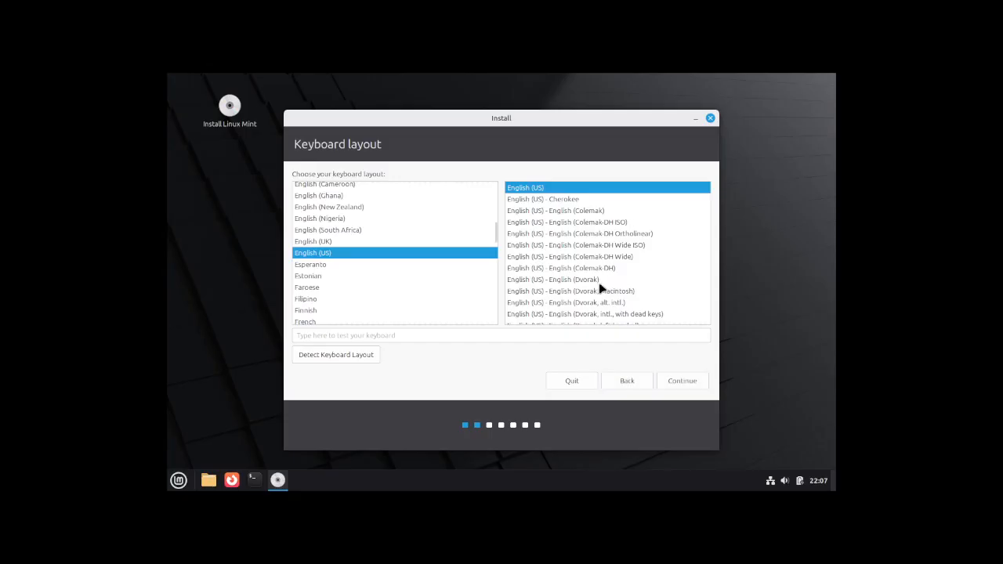
left_click(682, 381)
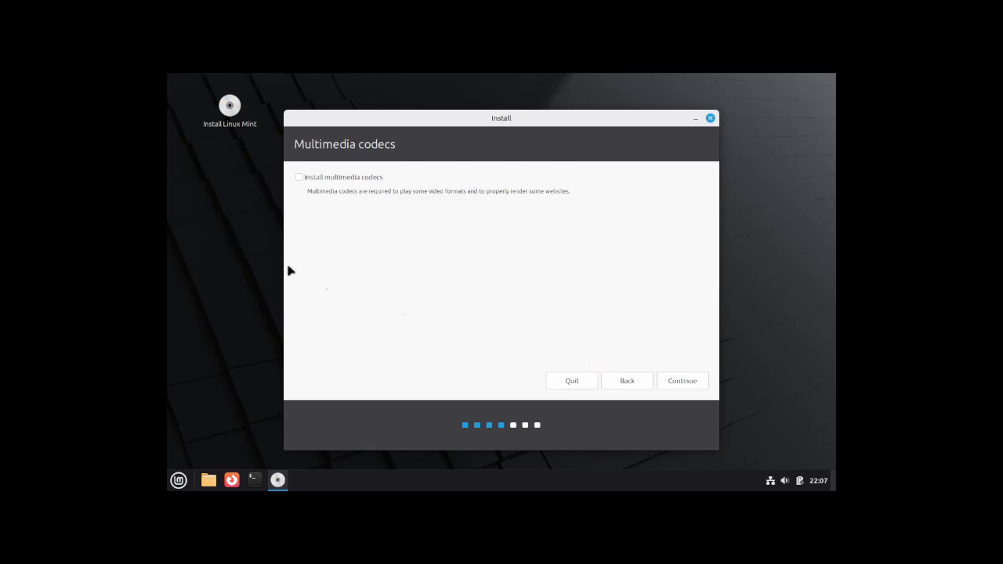
left_click(299, 177)
left_click(683, 381)
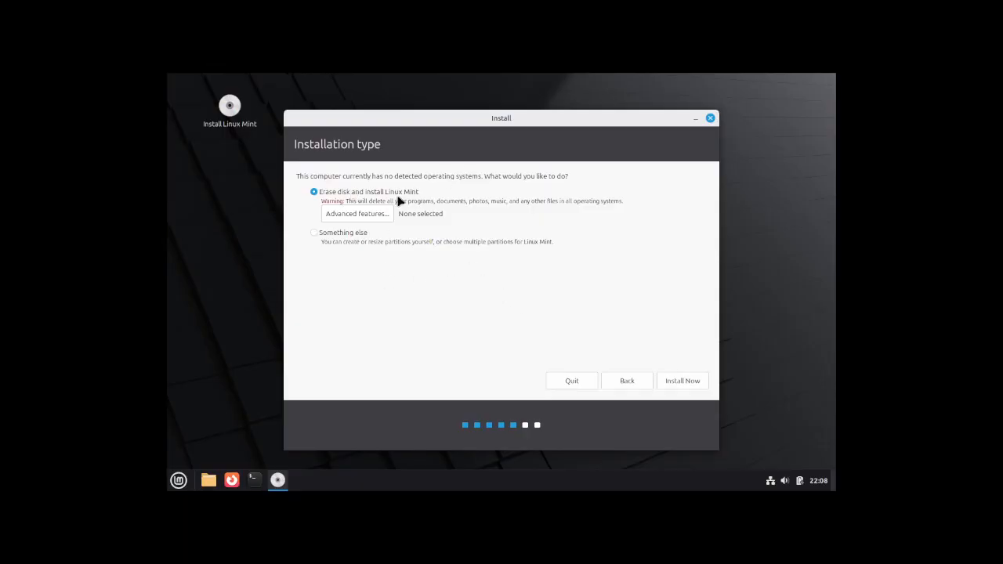
Erase the disk for the Linux Mint installation, confirm writing the partition changes, and accept New York as the time zone
left_click(685, 384)
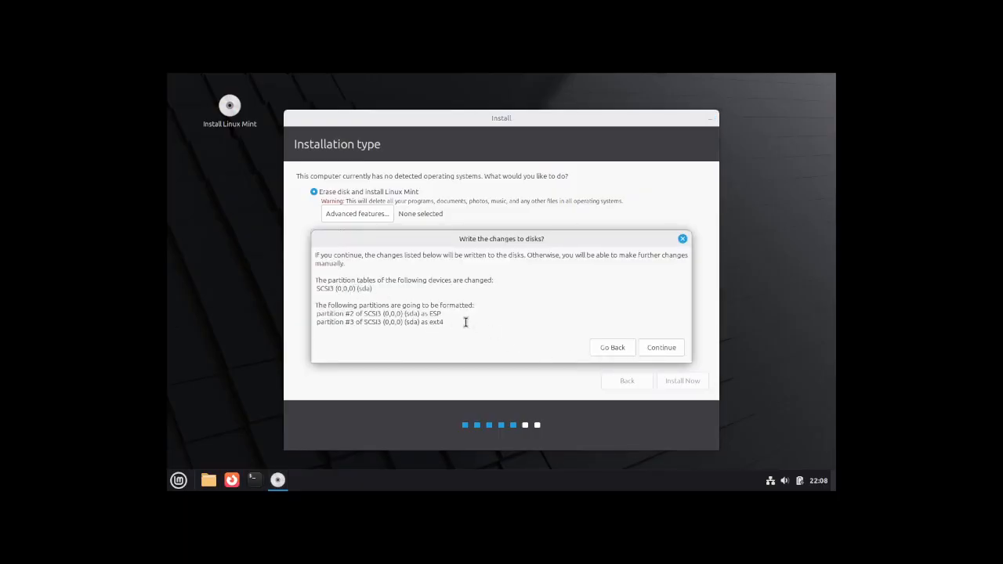
left_click(657, 349)
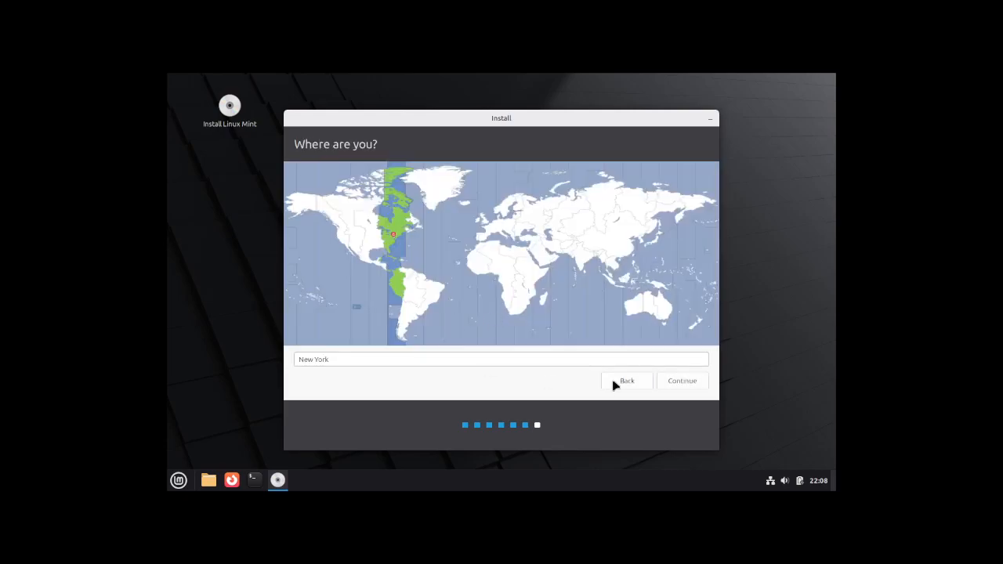
left_click(680, 383)
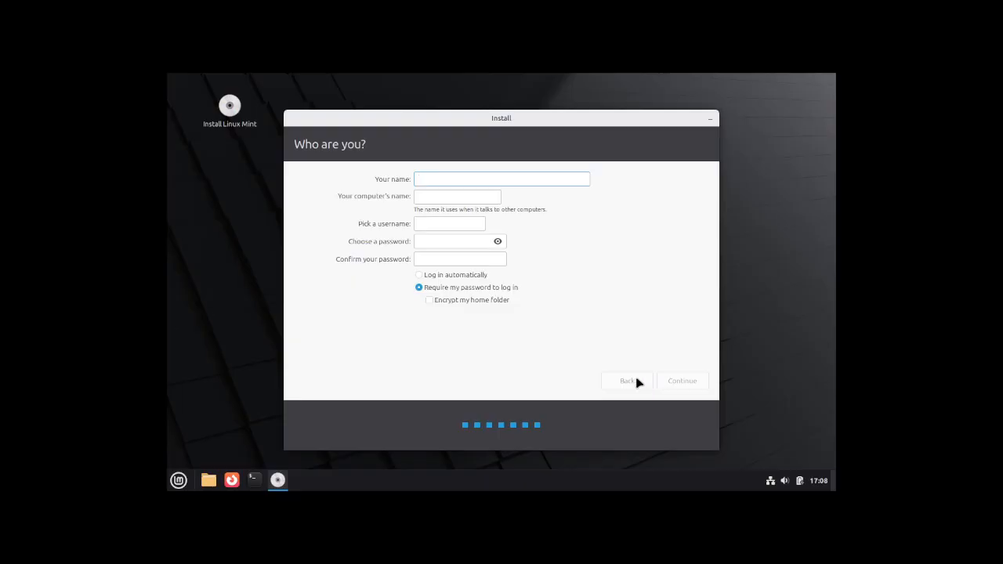
Create the user account relearninglinux, enter and confirm the account password, and start the installation
type("relearni")
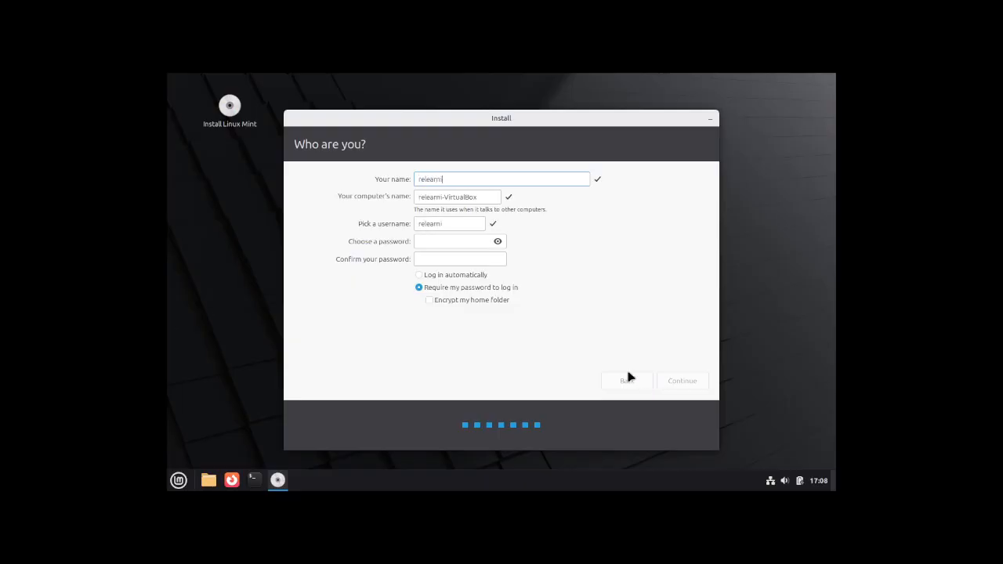
type("nglinux")
left_click(431, 242)
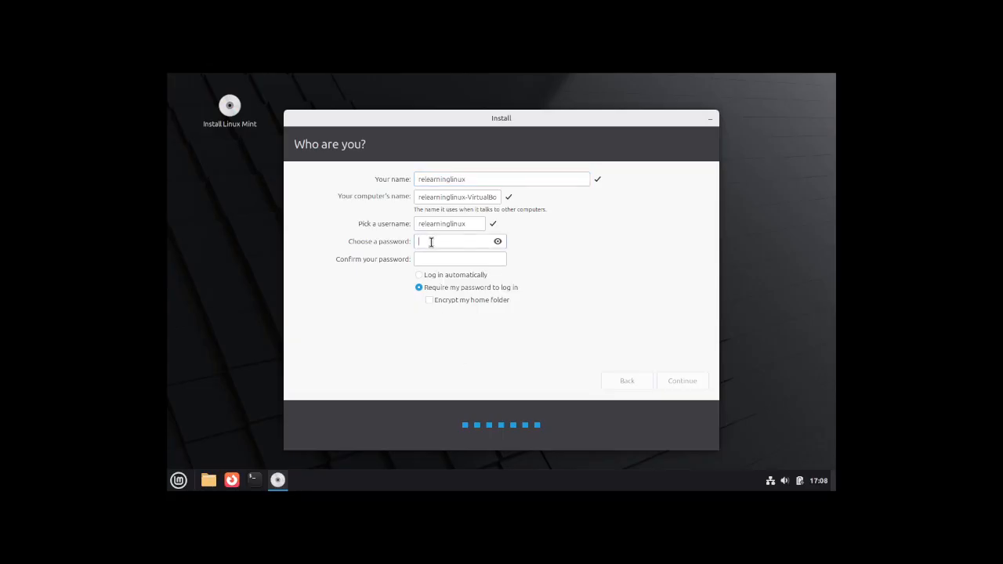
type("********")
key("Tab")
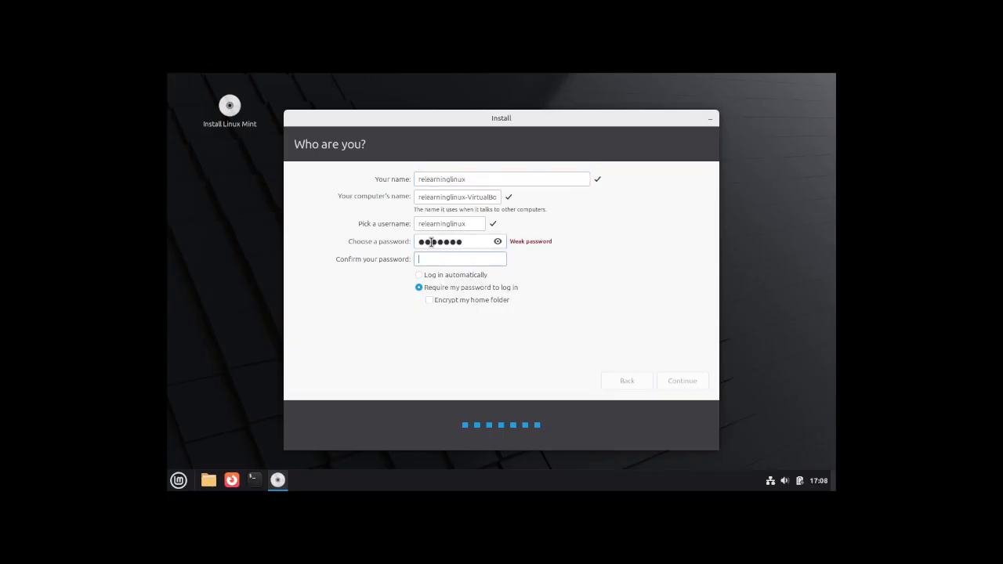
type("********")
left_click(670, 385)
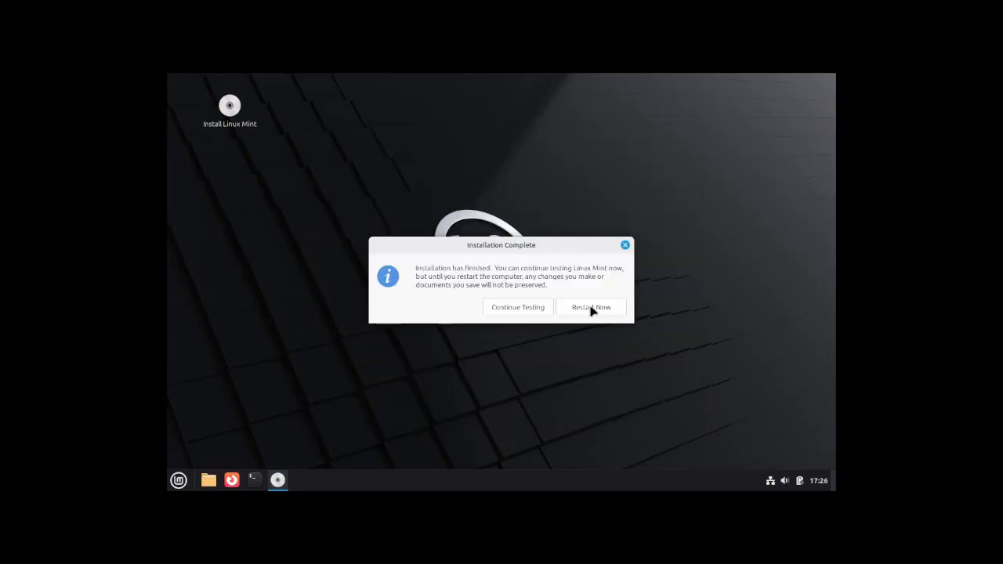
Restart the virtual machine after the installation and log in to Linux Mint with the account password
left_click(592, 307)
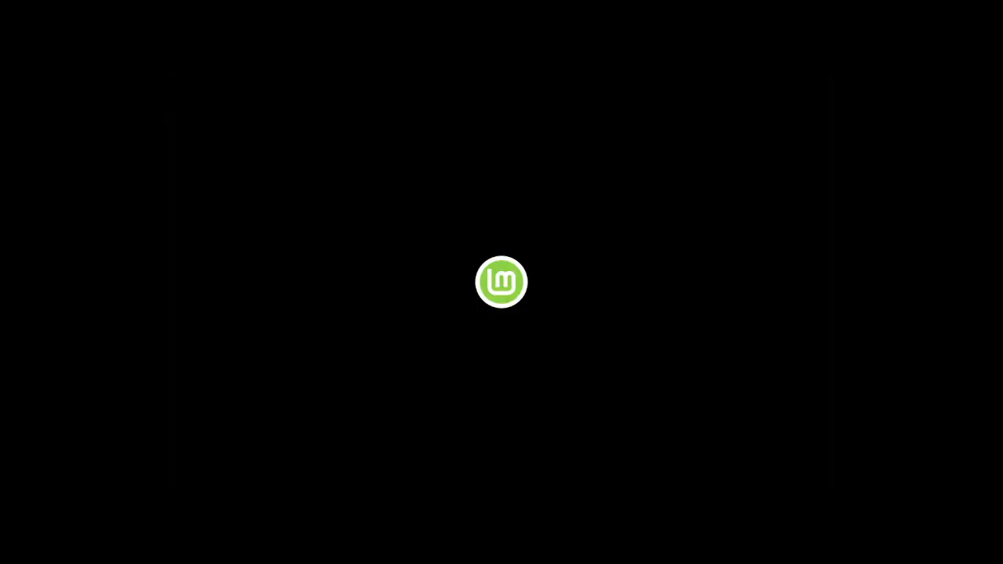
key("Return")
type("•••••")
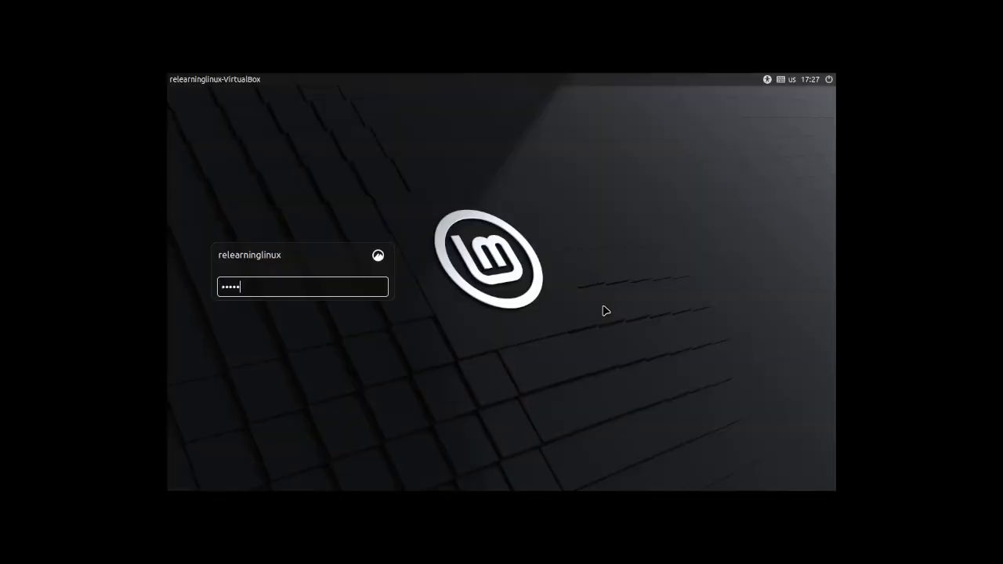
key("Return")
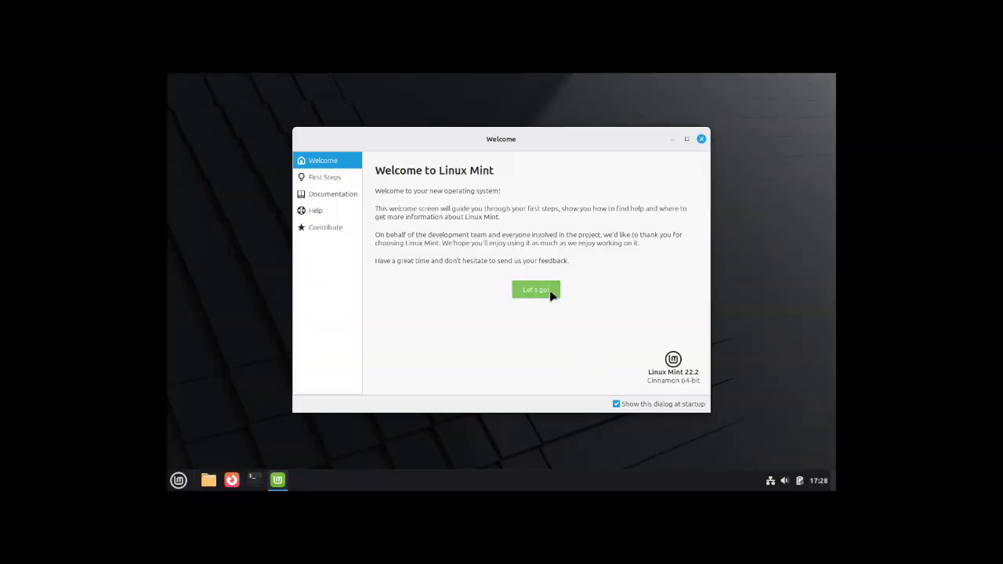
Look through the Welcome dialog's First Steps, Help and Contribute sections, turn off showing it at startup, and close it
left_click(549, 292)
scroll(488, 297, "down", 3)
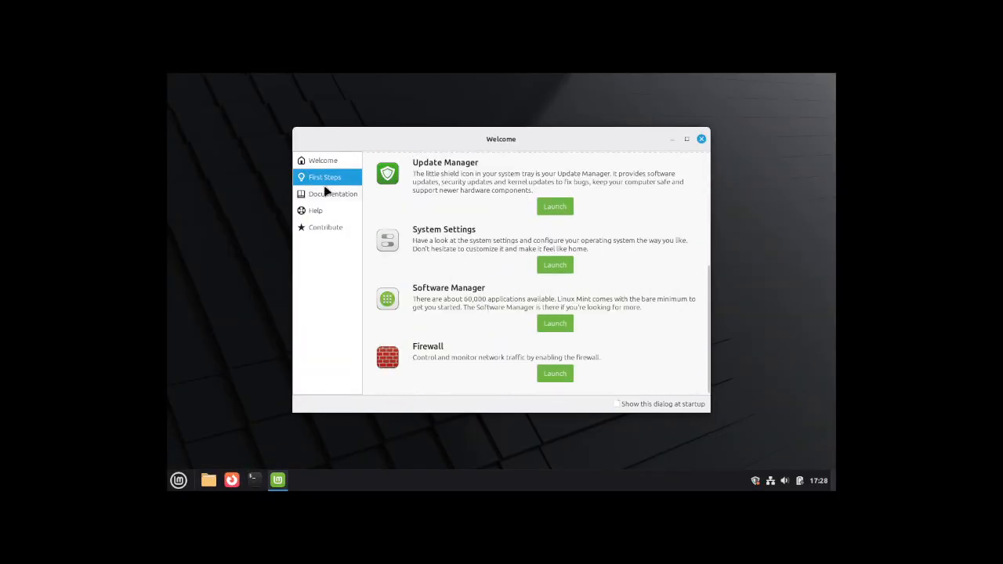
left_click(327, 211)
left_click(333, 228)
left_click(701, 139)
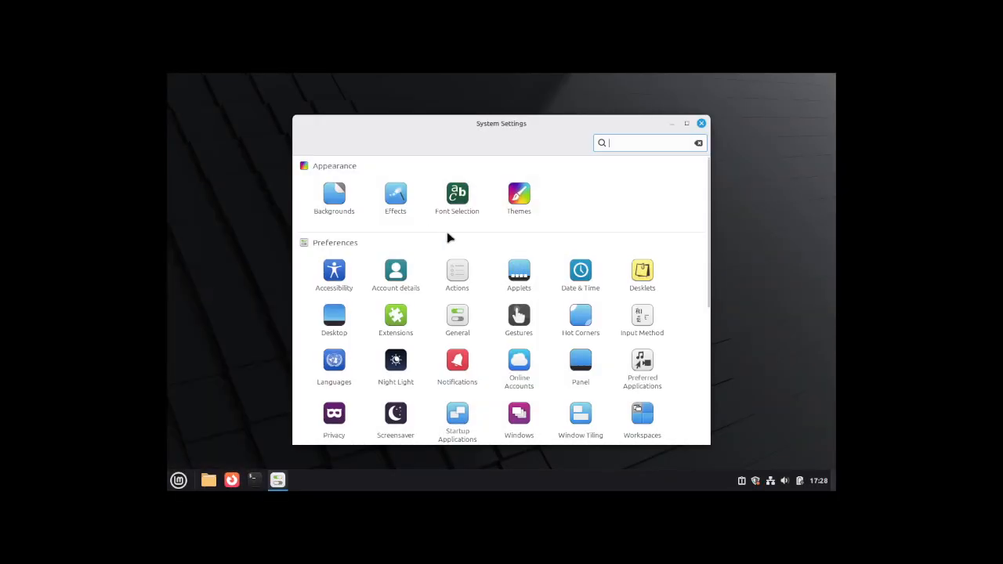
In Linux Mint's System Settings, raise the display resolution to fill the screen, keep the configuration, and close the settings
left_click(346, 312)
key("BackSpace")
scroll(710, 334, "down", 2)
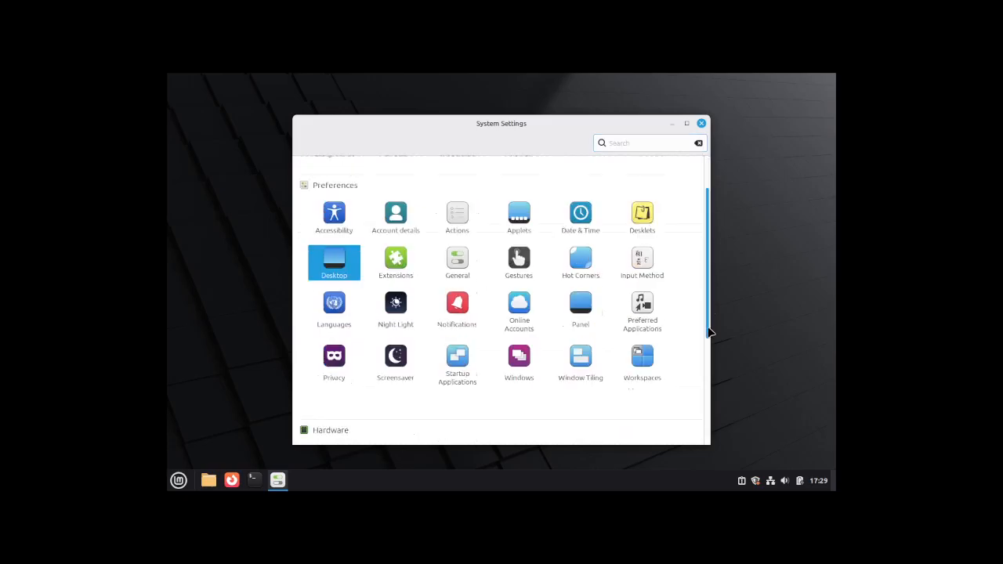
left_click_drag(709, 333, 709, 439)
left_click(519, 275)
left_click(491, 273)
left_click(491, 116)
left_click(624, 421)
left_click(551, 296)
left_click(416, 85)
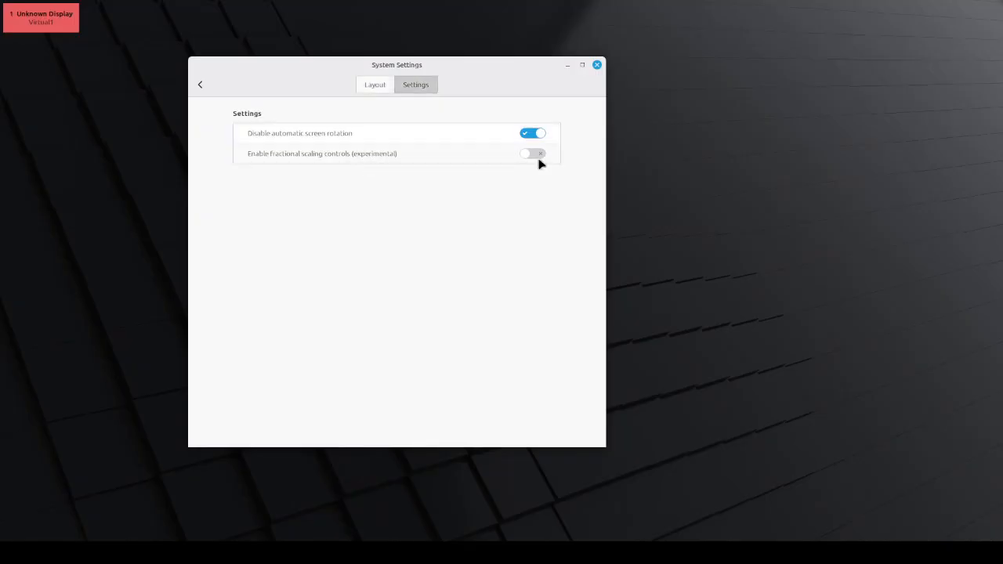
left_click(200, 85)
left_click(598, 65)
Shut down the Linux Mint virtual machine
left_click(12, 553)
left_click(16, 526)
left_click(592, 293)
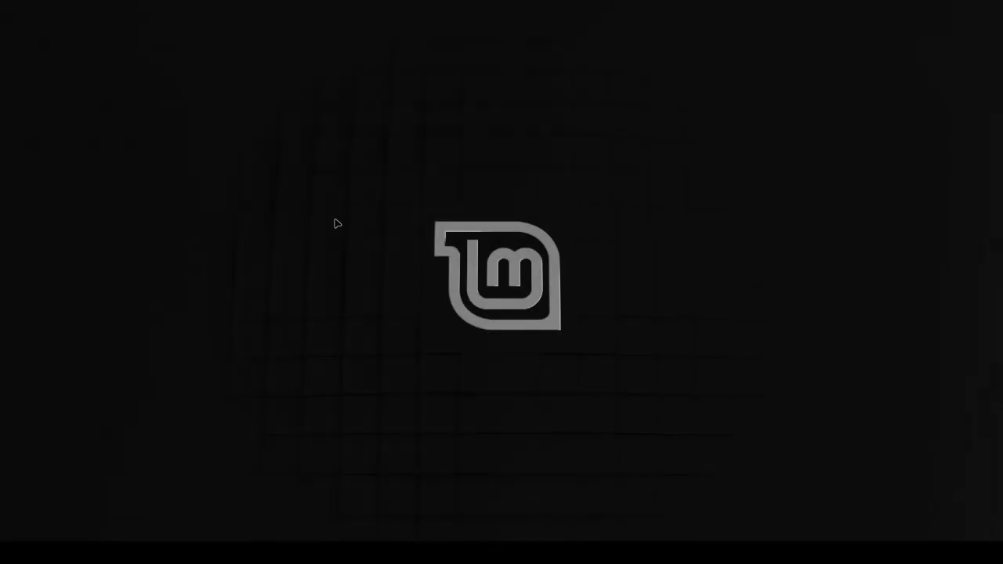
Open the Brave Web Browser on the host and search the web for "pop os"
key("super")
type("brave")
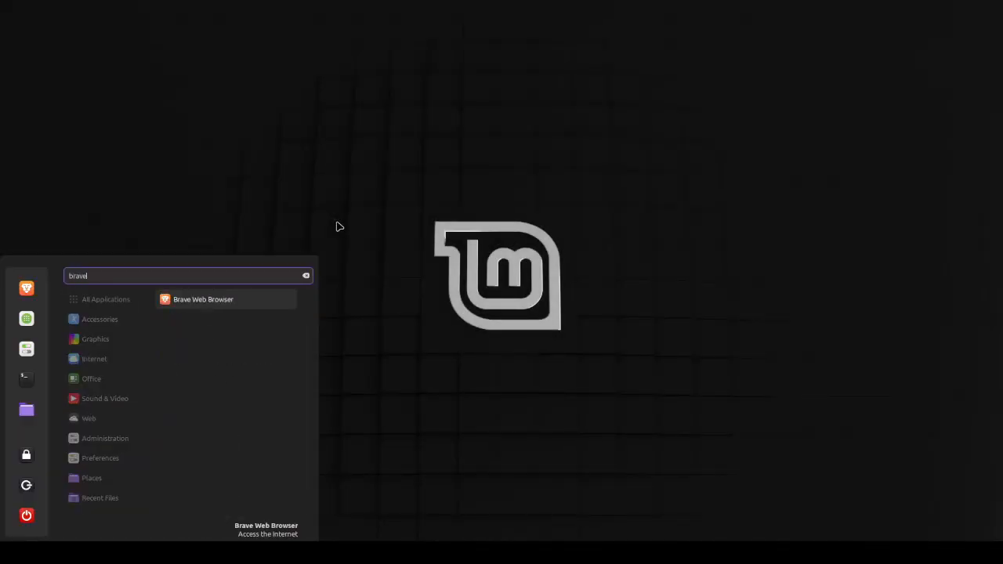
key("Return")
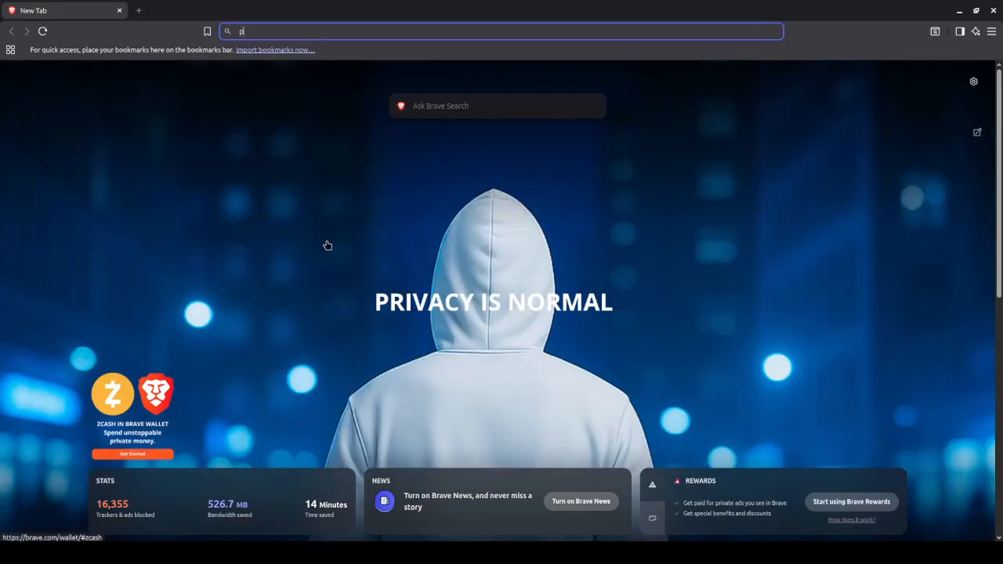
type("pop os")
key("Return")
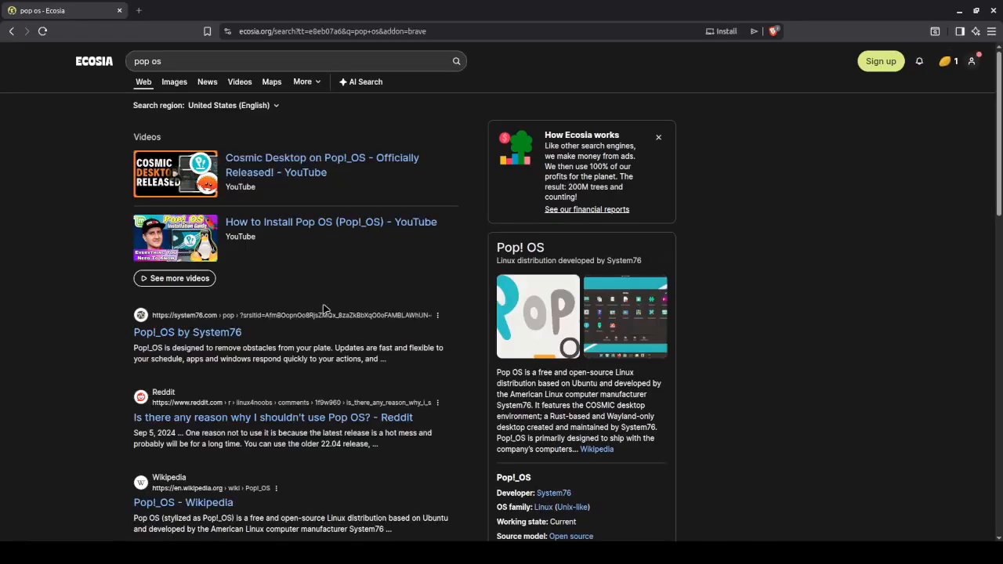
From System76's Pop!_OS site, download the generic Pop!_OS 24.04 LTS ISO into Downloads and check the download's progress
left_click(200, 337)
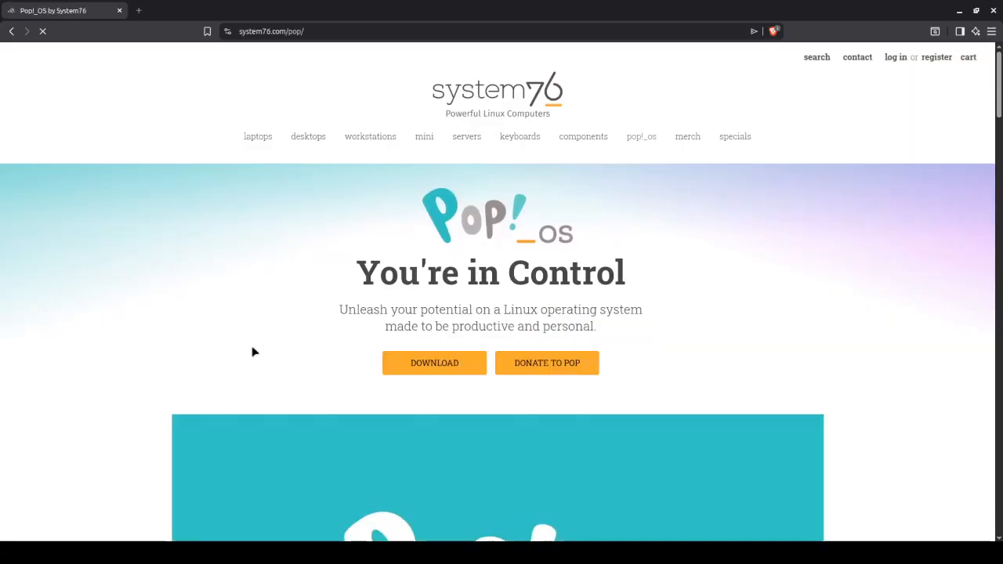
left_click(423, 365)
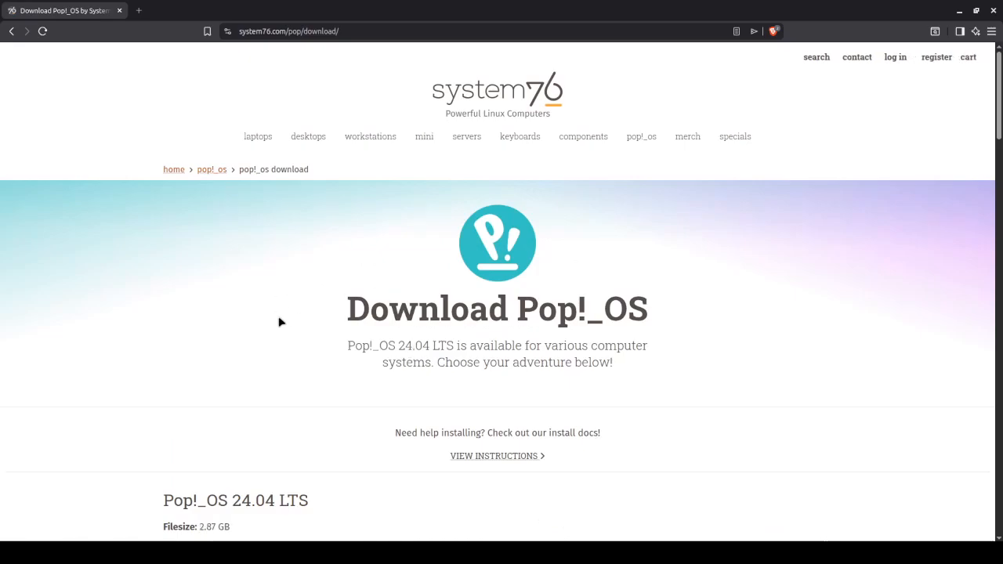
scroll(282, 323, "down", 3)
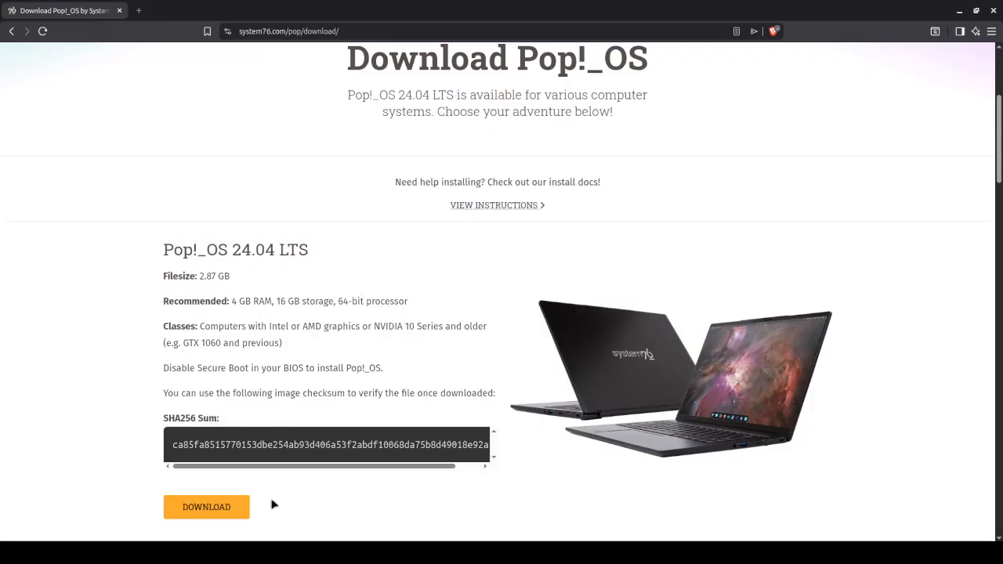
left_click(205, 507)
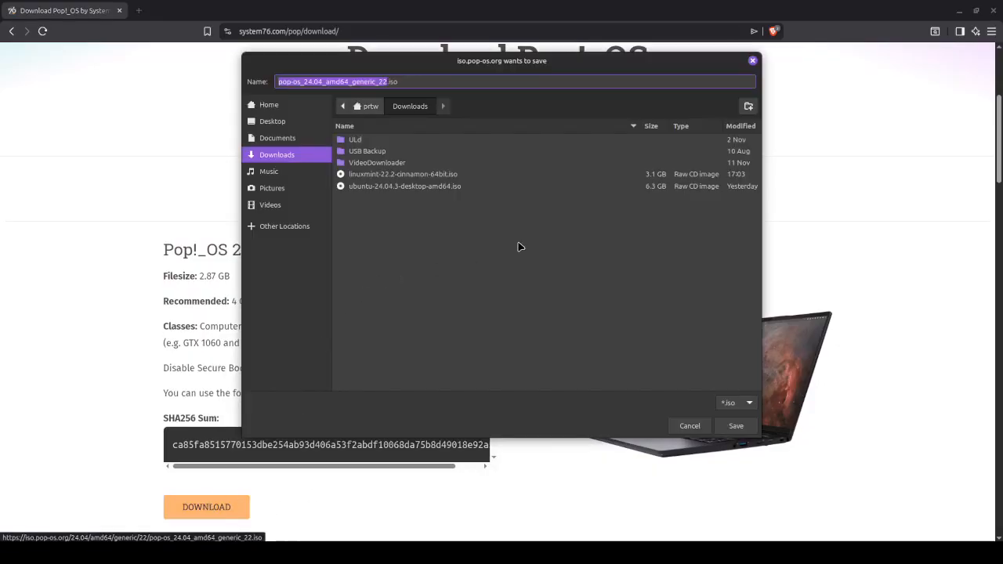
left_click(740, 429)
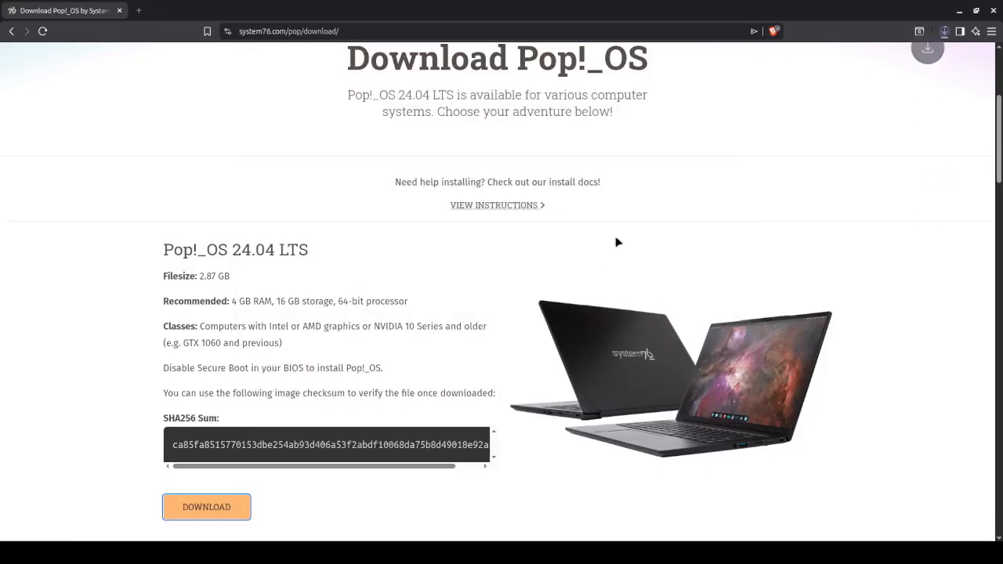
left_click(944, 32)
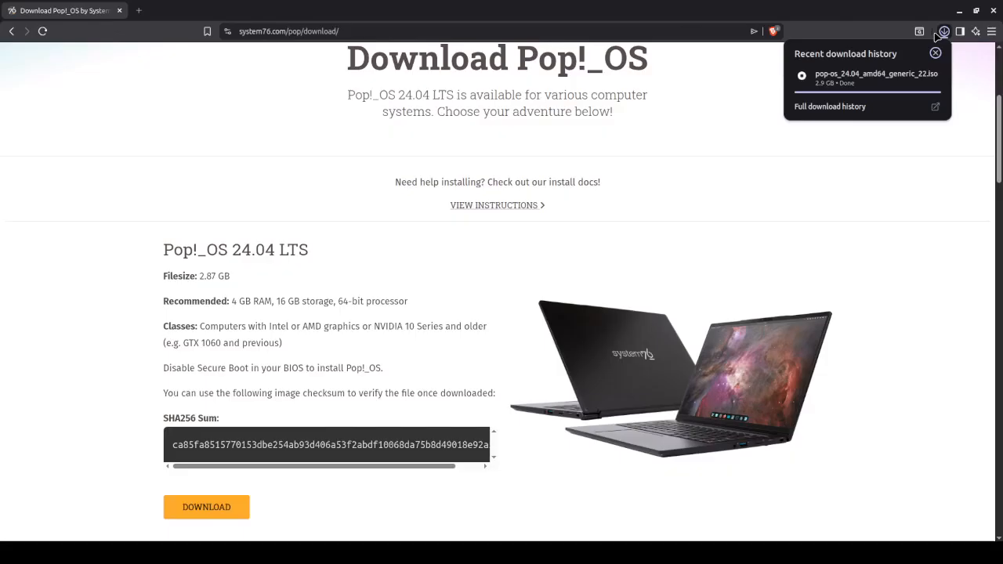
left_click(891, 162)
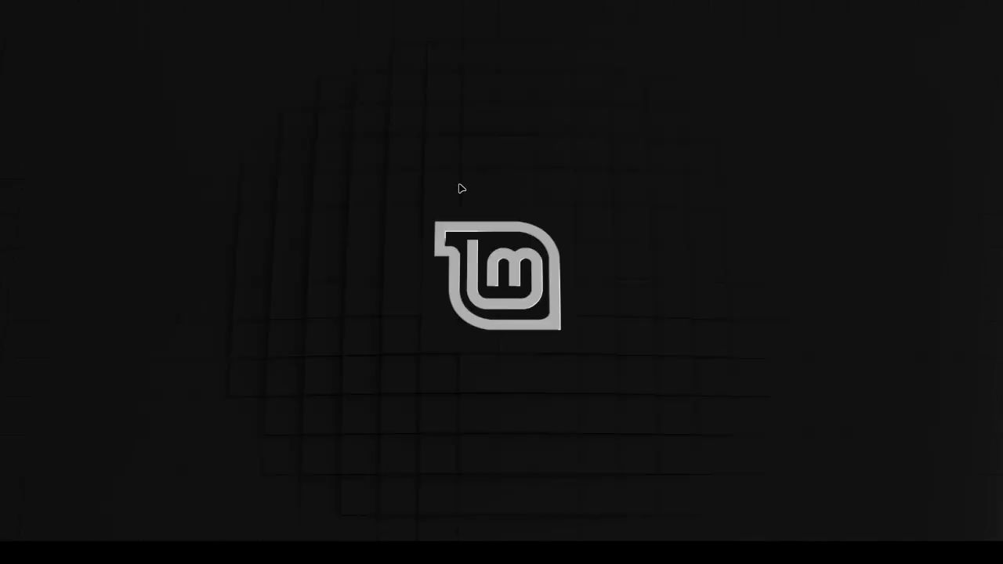
Open Oracle VM VirtualBox and start a new virtual machine named RLL Pop OS 24.04
key("super")
type("virtual")
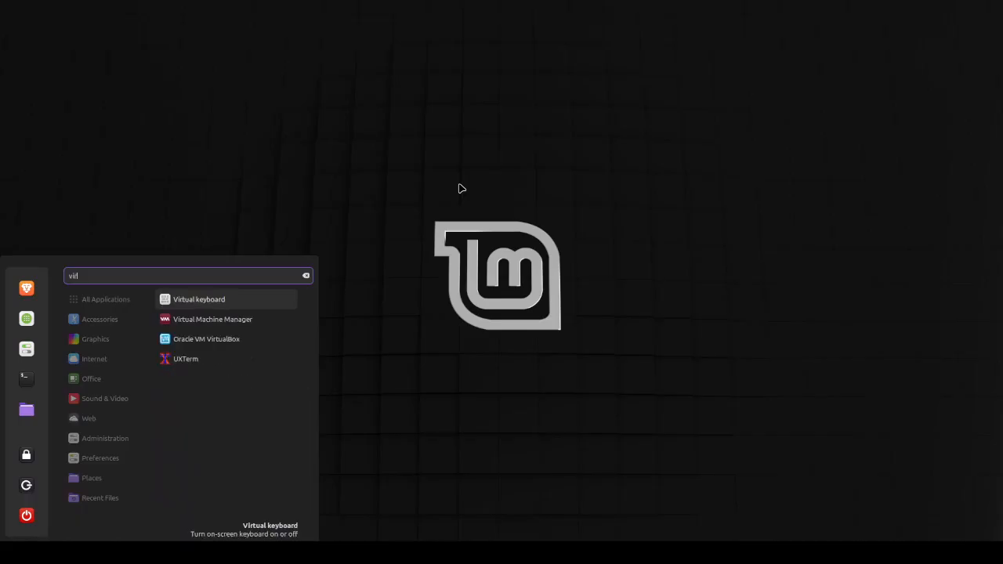
key("Down")
key("Down")
key("Return")
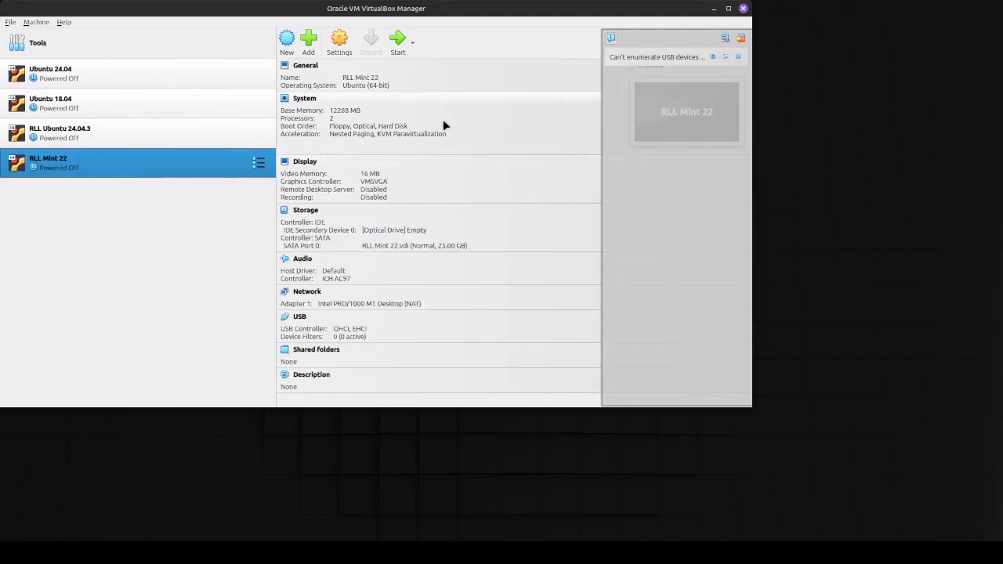
left_click(289, 49)
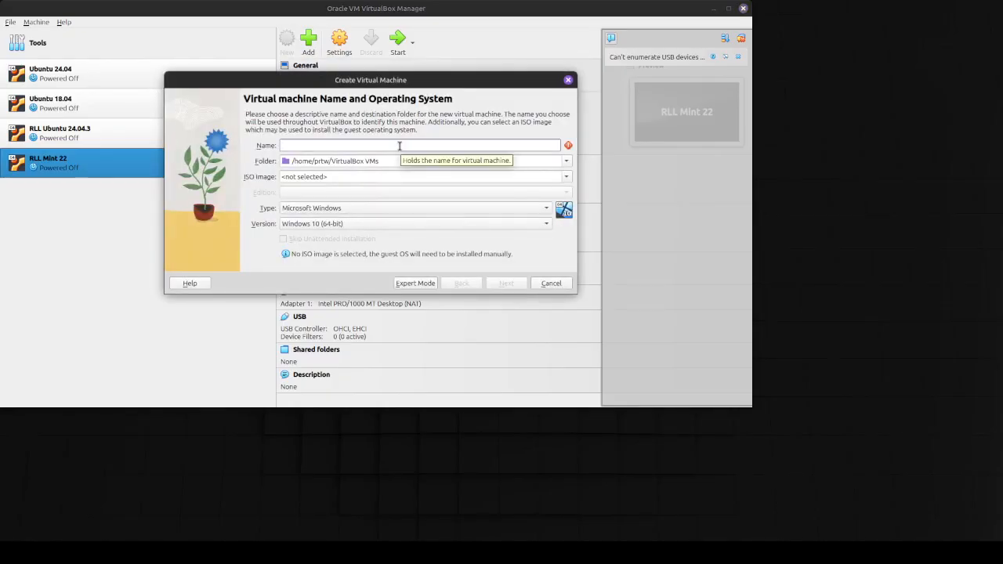
type("RLL Pop OS 24.04")
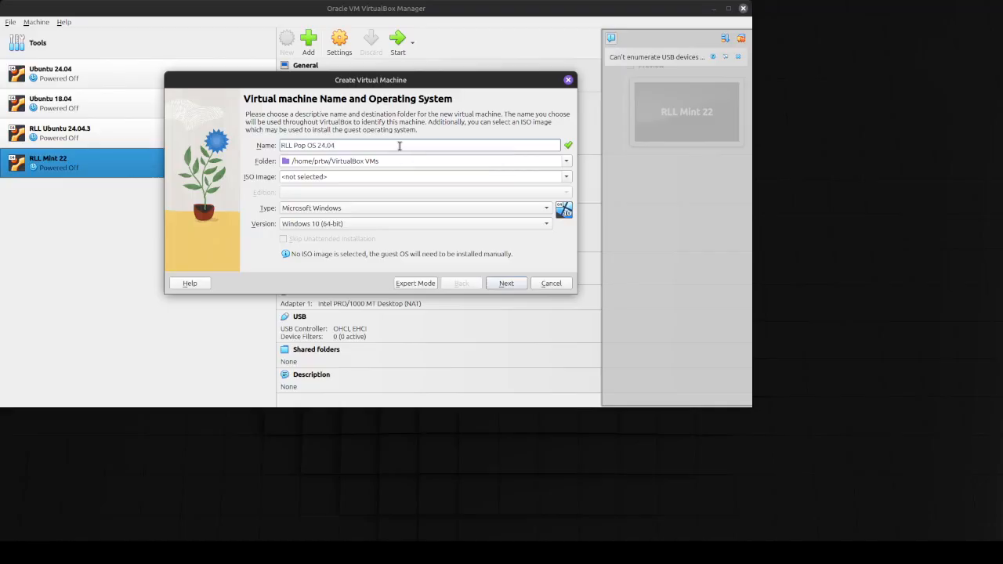
Select pop-os_24.04_amd64_generic_22.iso from Downloads as the ISO image and proceed to the hardware settings
left_click(393, 176)
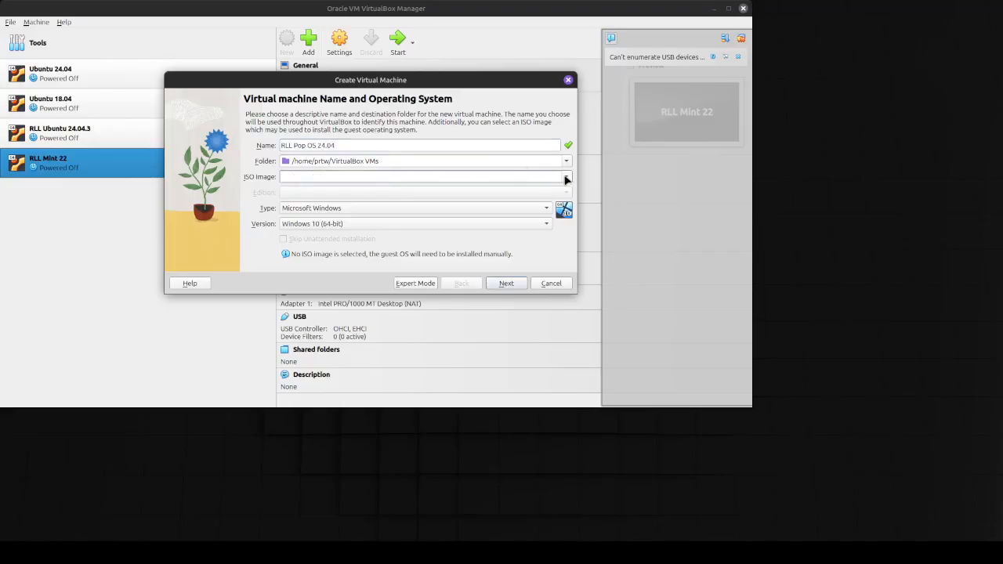
left_click(567, 179)
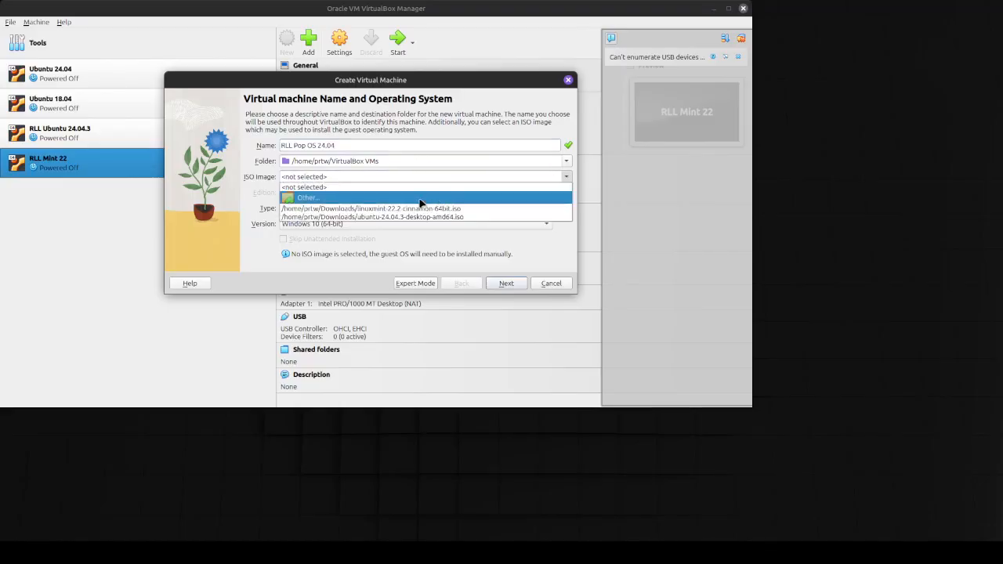
left_click(422, 198)
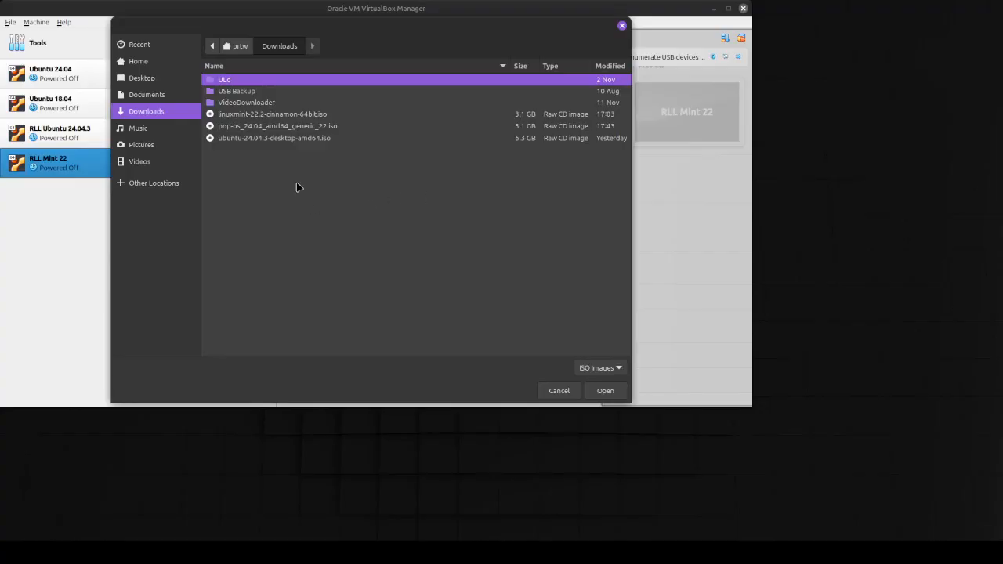
left_click(284, 126)
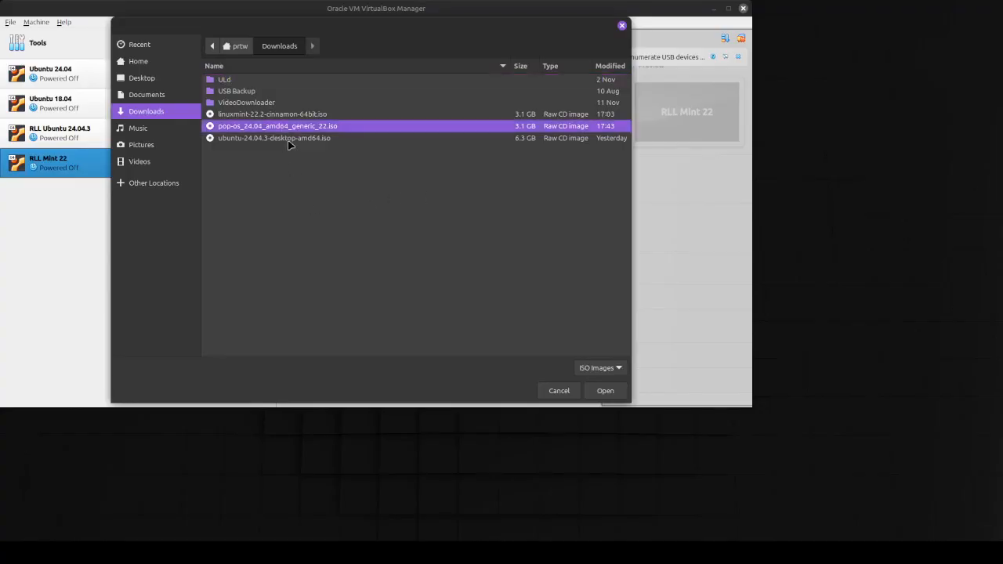
left_click(604, 391)
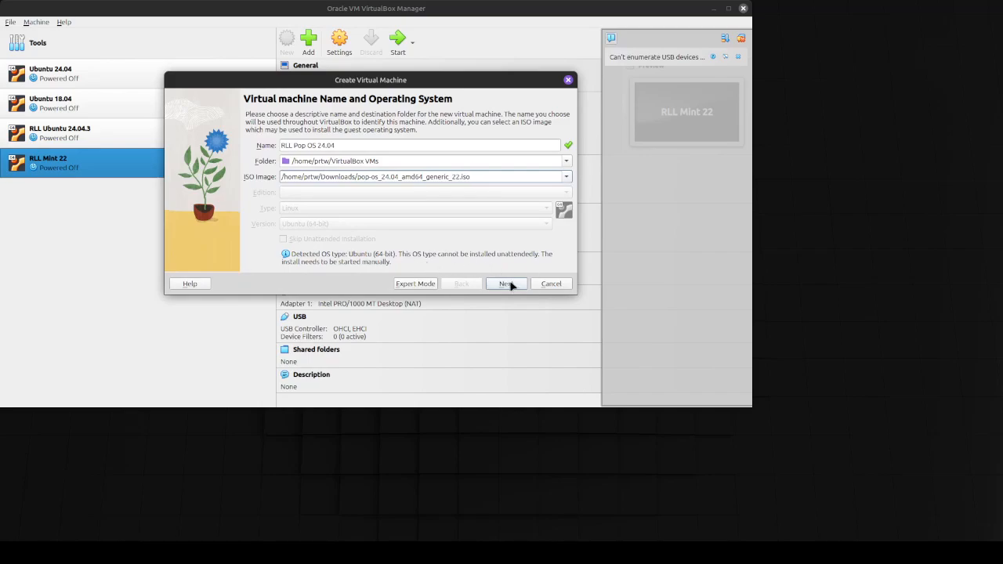
left_click(508, 285)
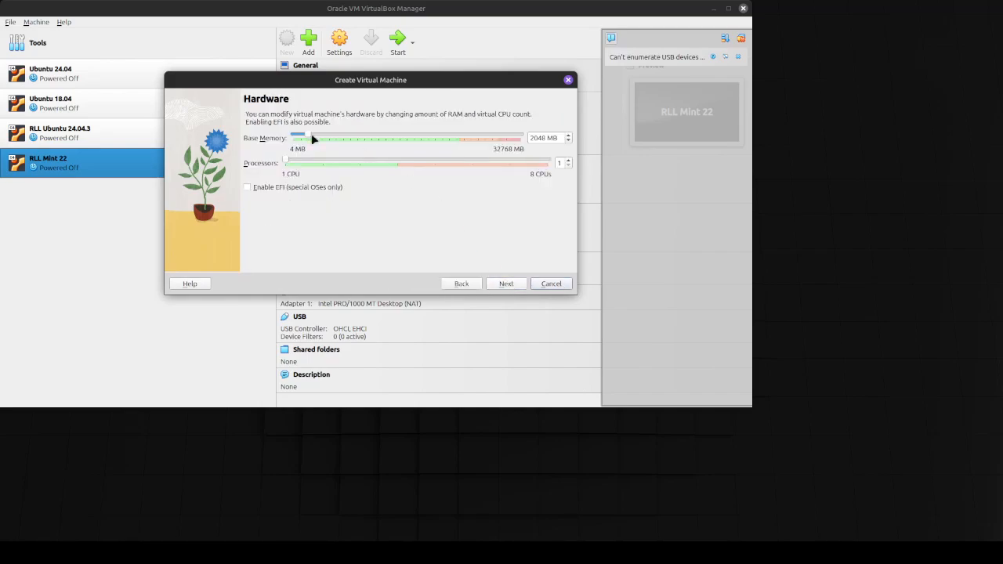
Set the new virtual machine's base memory to 12288 MB and its processors to 2
left_click_drag(310, 138, 380, 142)
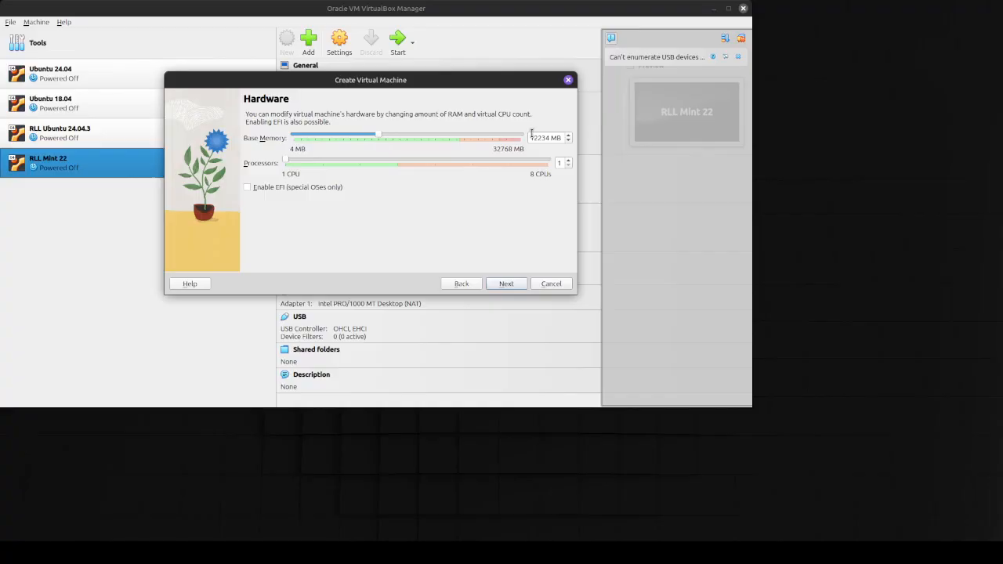
left_click(543, 140)
key("BackSpace")
key("BackSpace")
type("88")
left_click_drag(392, 80, 462, 161)
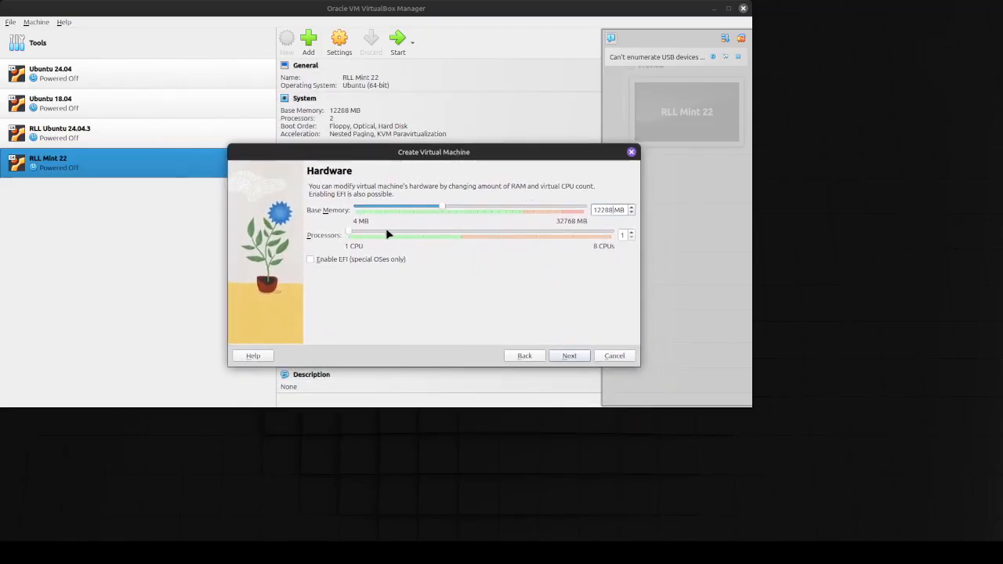
left_click_drag(350, 234, 385, 234)
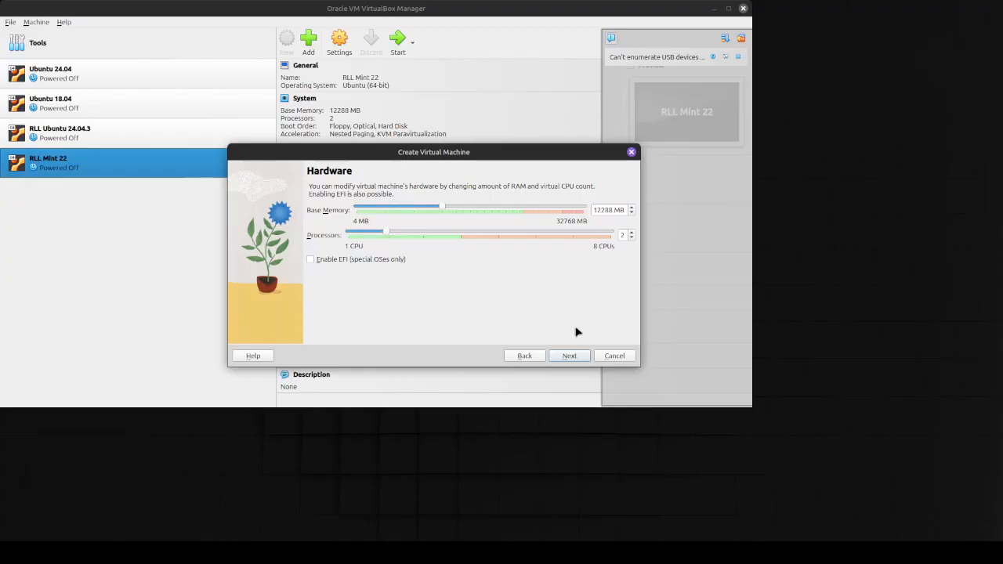
Accept the hardware settings, create a 25 GB virtual hard disk and finish creating the RLL Pop OS 24.04 machine
left_click(578, 357)
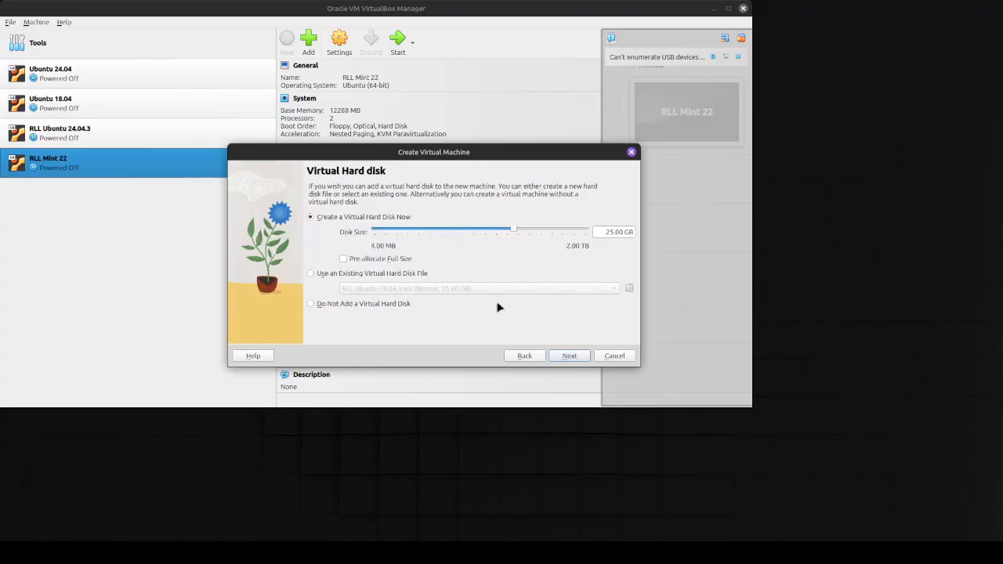
left_click(569, 358)
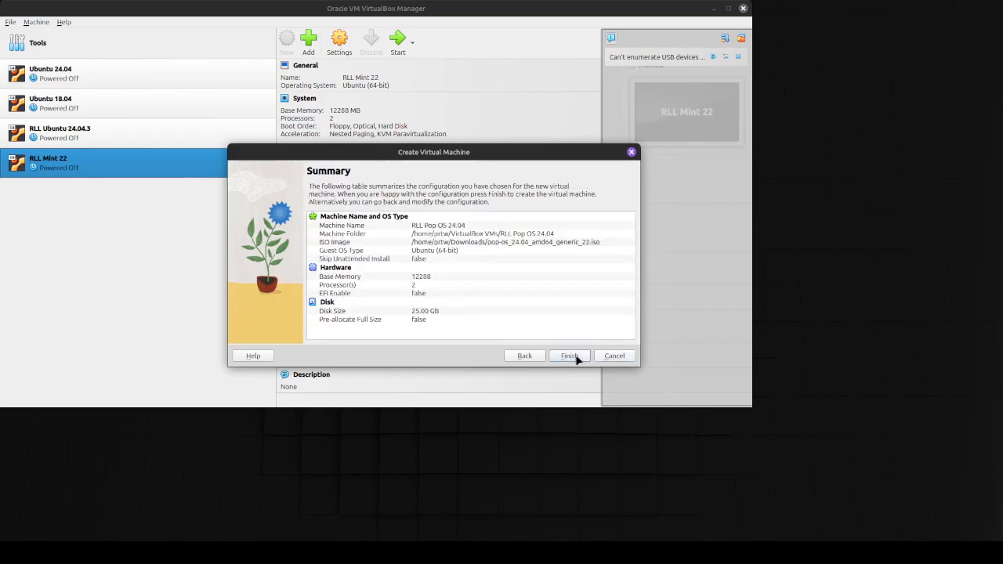
left_click(573, 357)
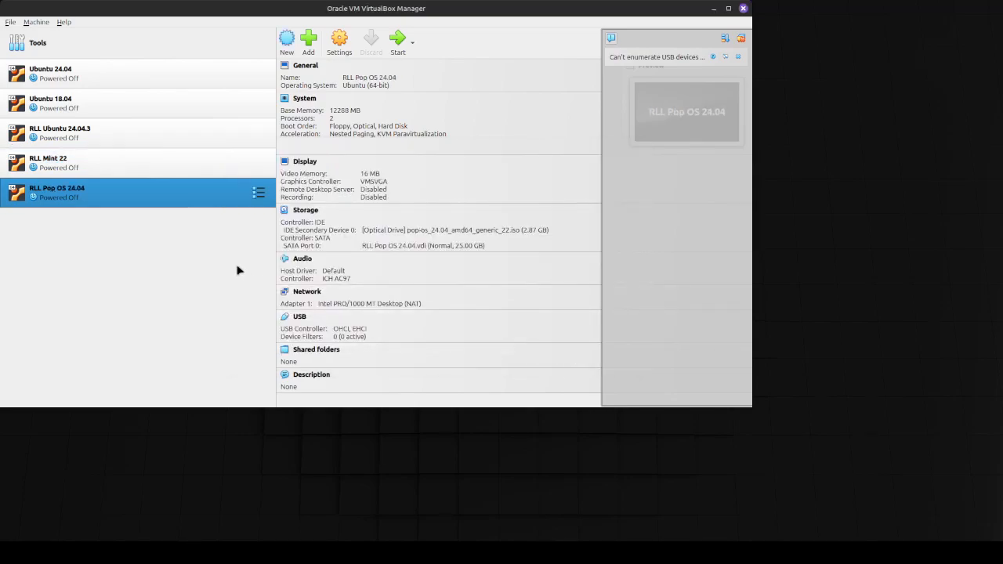
Start the RLL Pop OS 24.04 machine, bring its window forward and dismiss the mouse integration and keyboard capture notifications
left_click(397, 45)
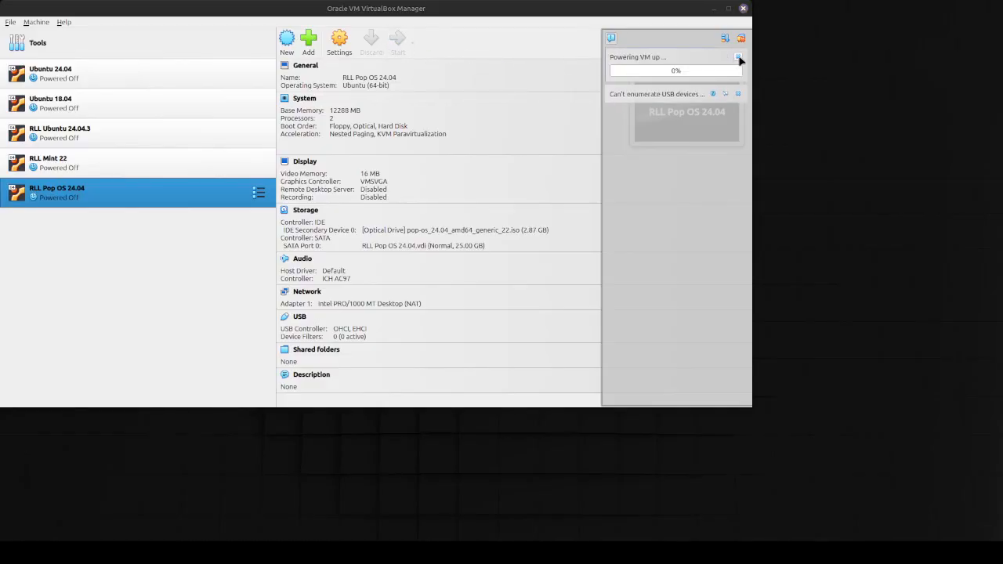
left_click(740, 93)
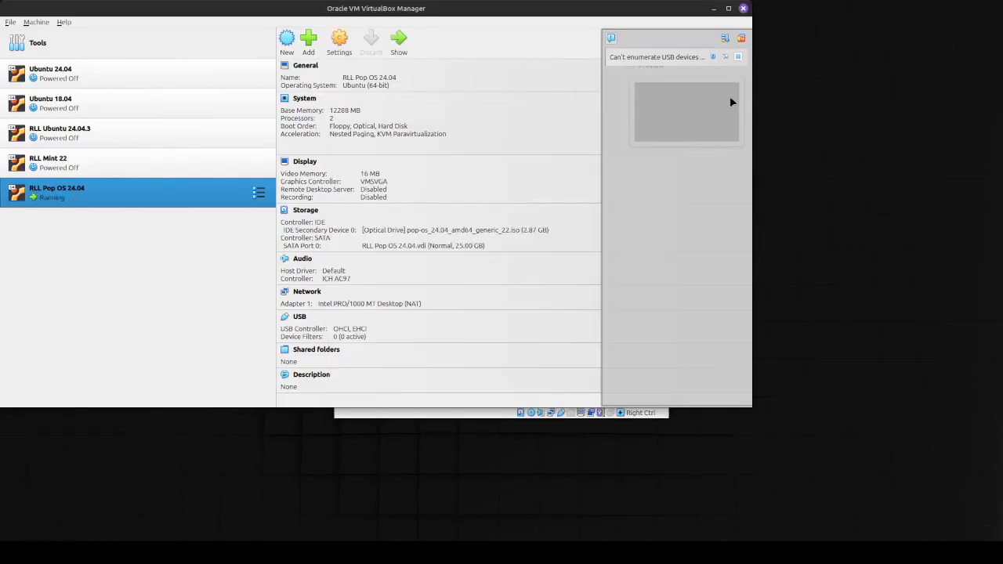
left_click(459, 417)
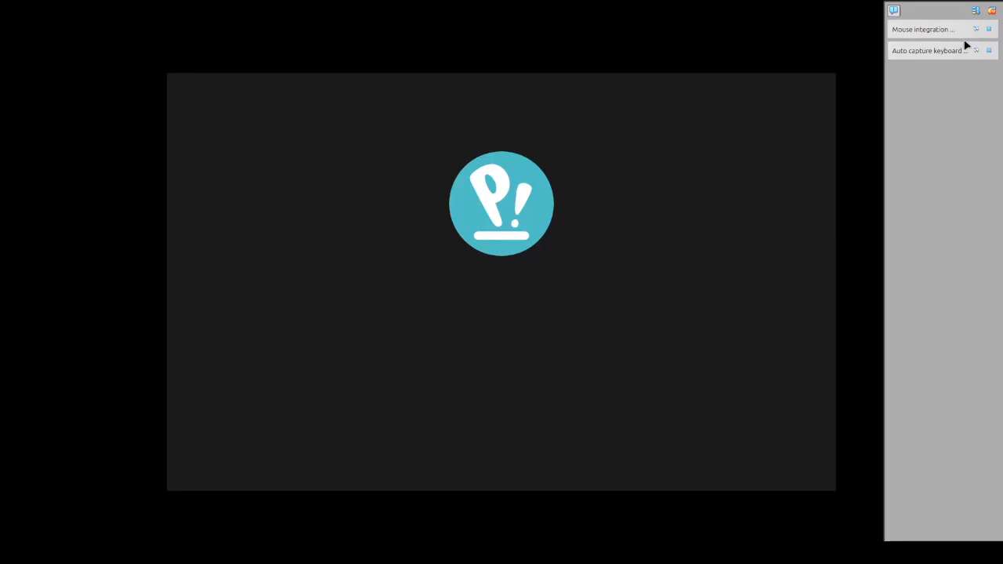
left_click(989, 30)
left_click(989, 33)
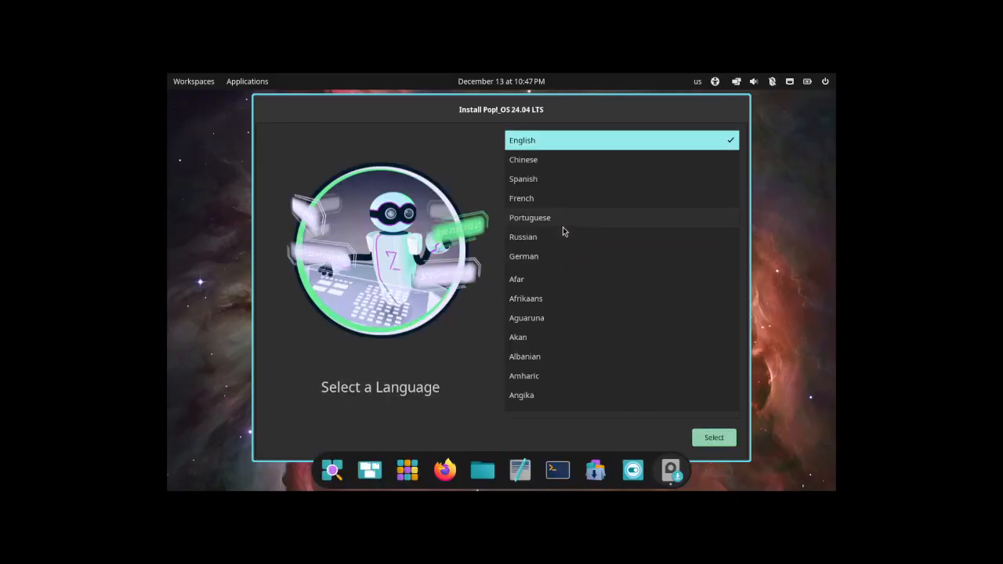
Choose English (United States) as the installer language and the default English (US) keyboard layout
left_click(714, 438)
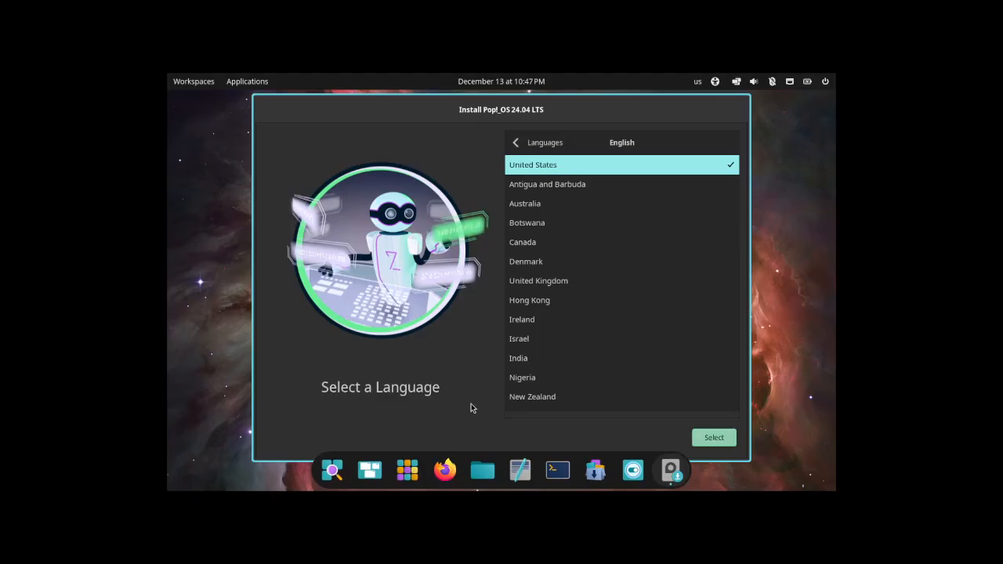
left_click(714, 440)
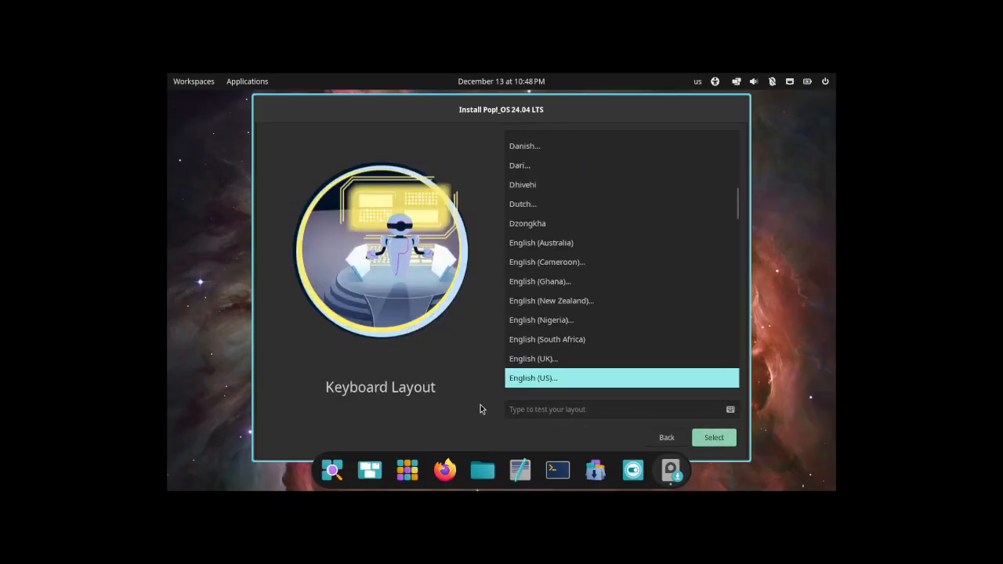
left_click(714, 439)
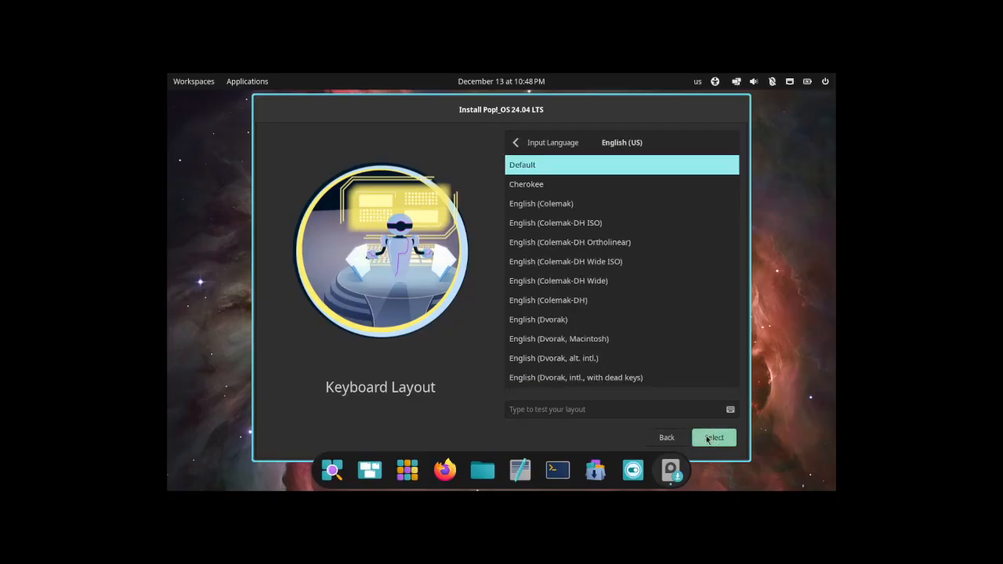
left_click(709, 441)
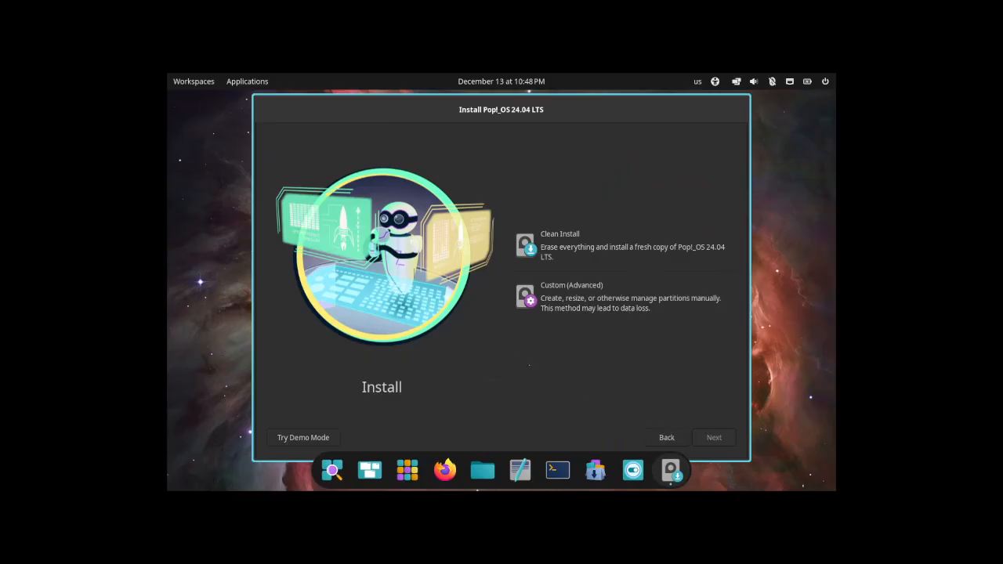
Choose Clean Install and erase the ATA VBOX HARDDISK drive for the Pop!_OS installation
left_click(587, 253)
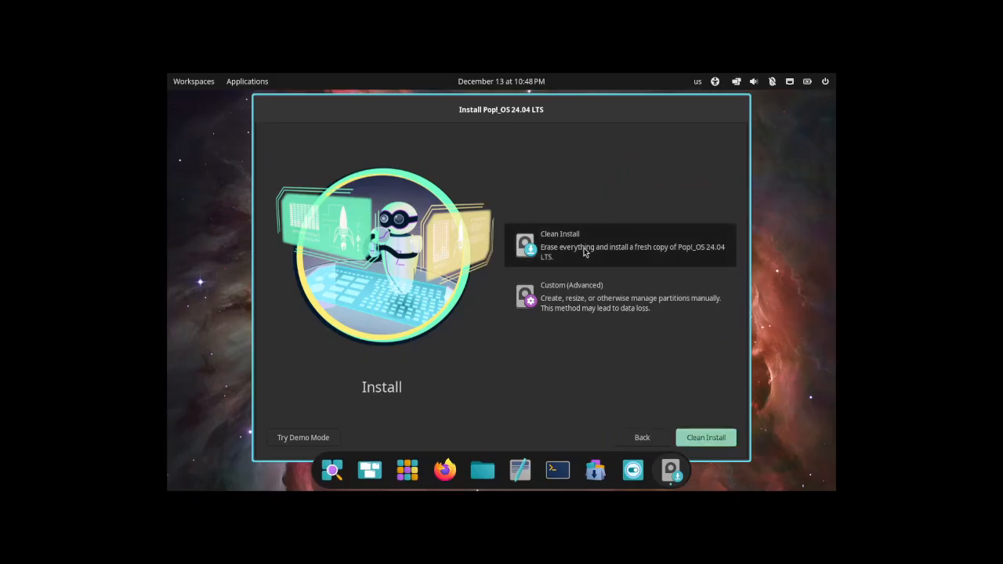
left_click(710, 441)
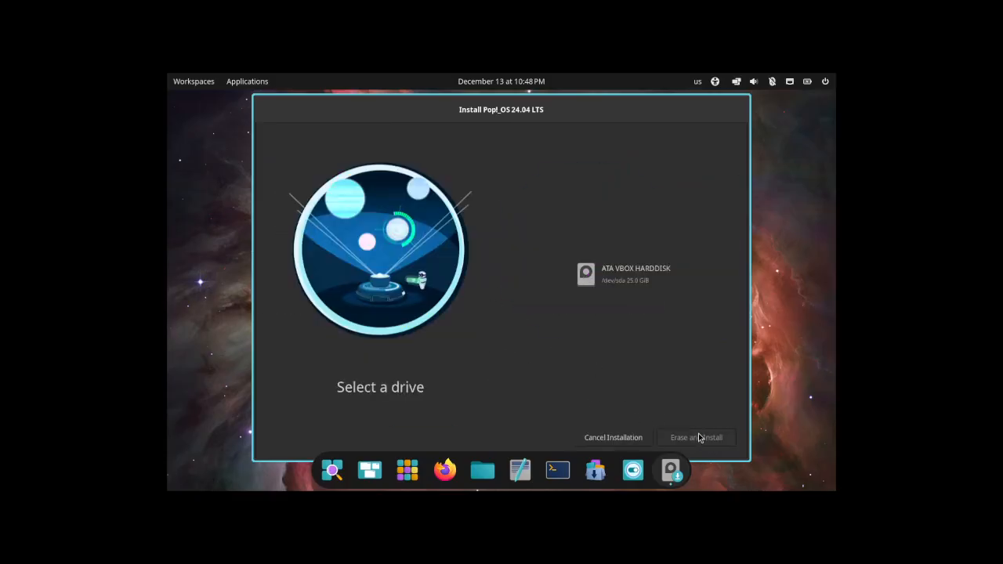
left_click(616, 273)
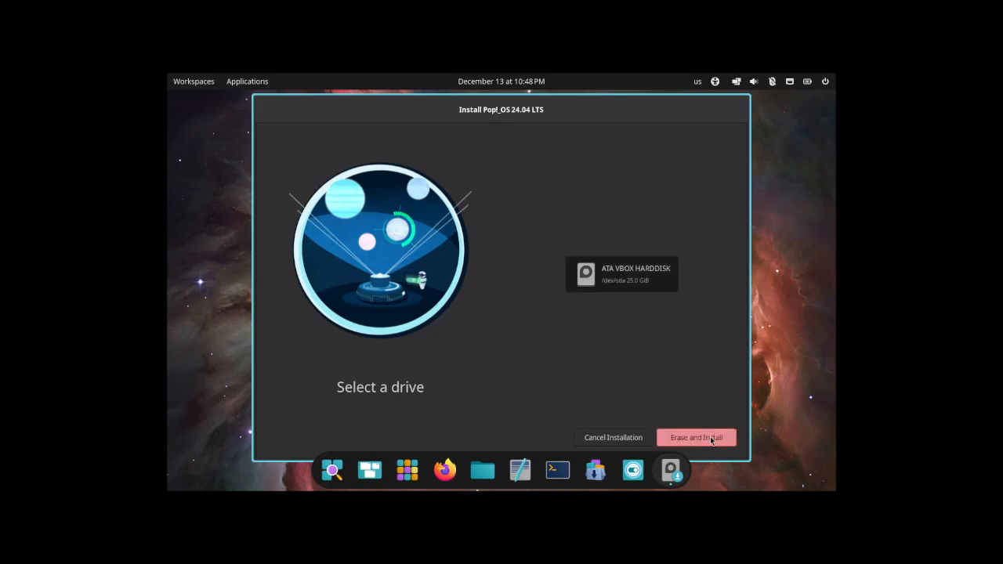
left_click(706, 440)
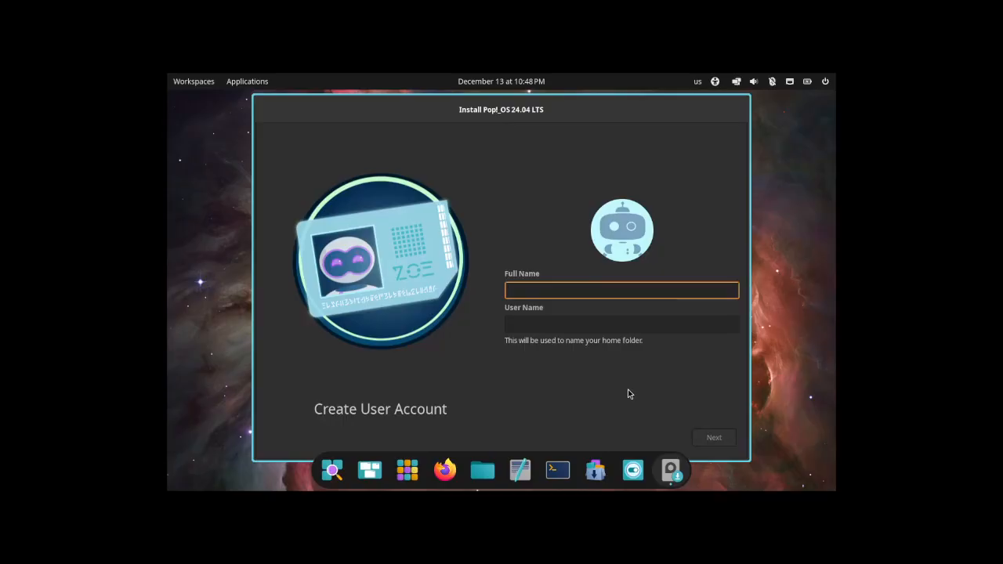
Create the user account with the full name relearninglinux, then enter and confirm the account password
type("relearn")
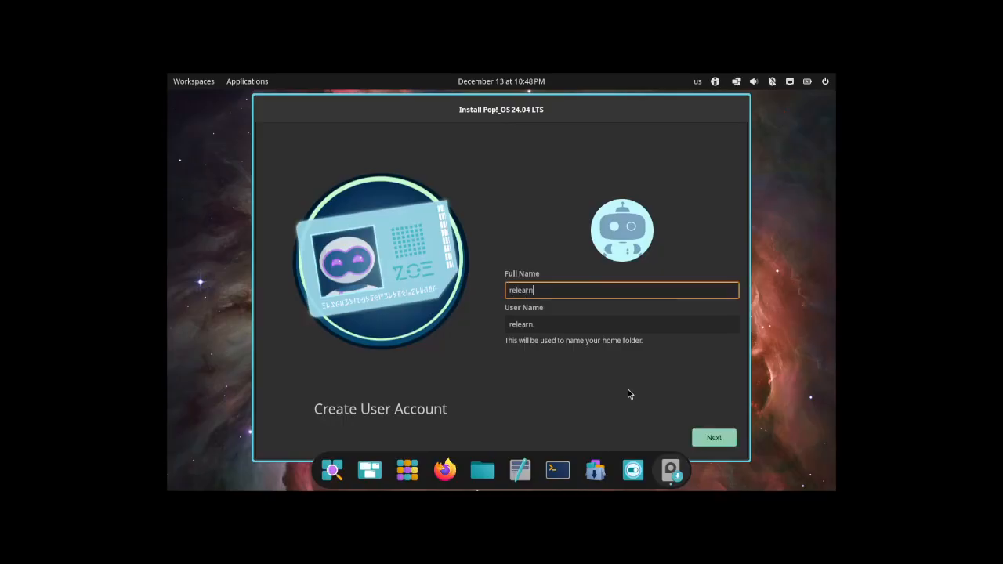
type("inglinux")
left_click(714, 437)
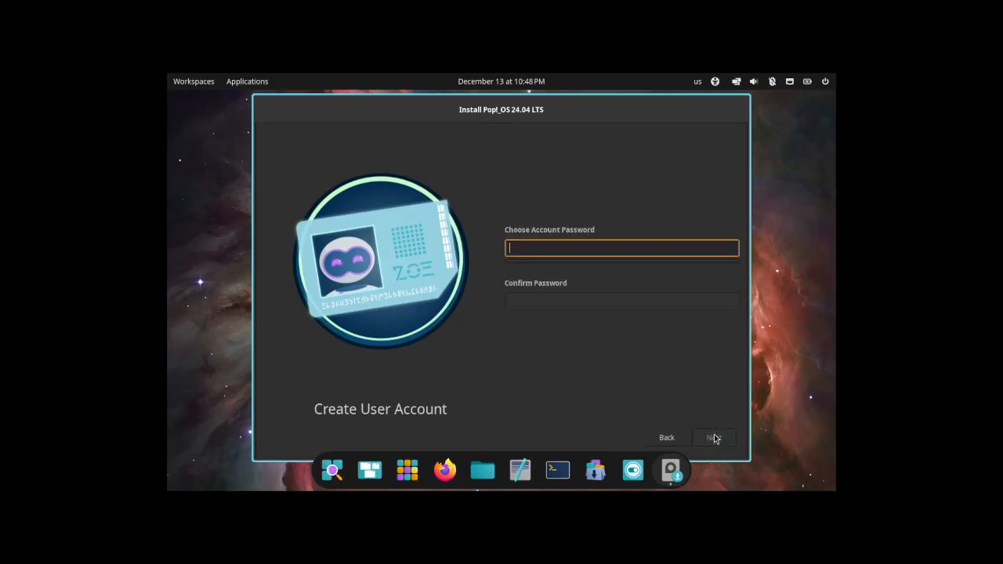
type("••")
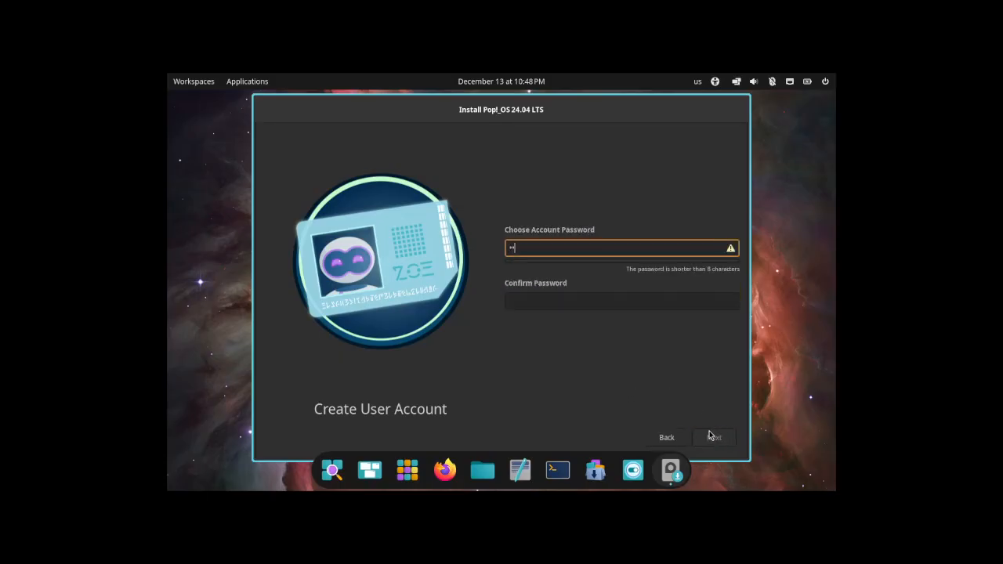
type("•••••••")
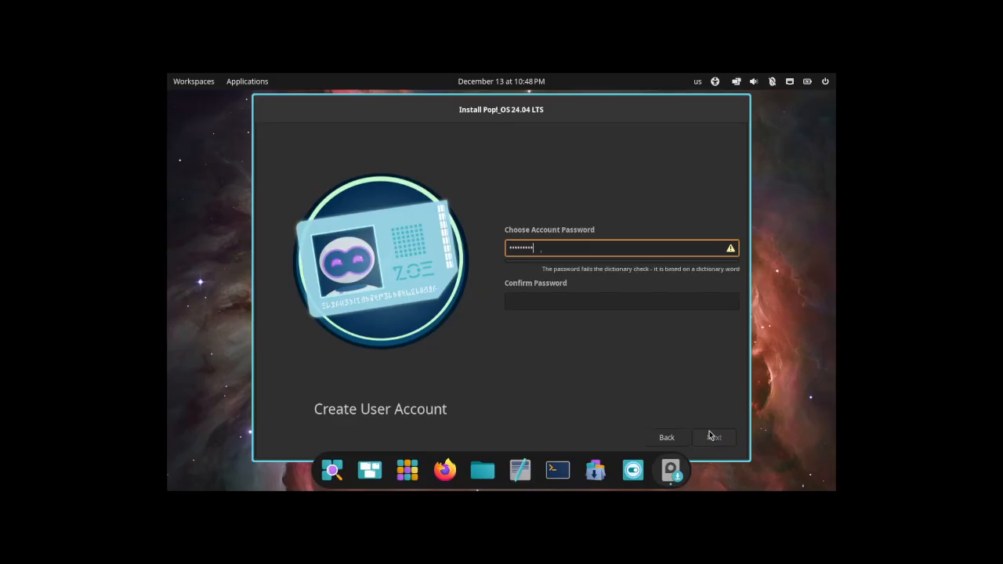
key("Tab")
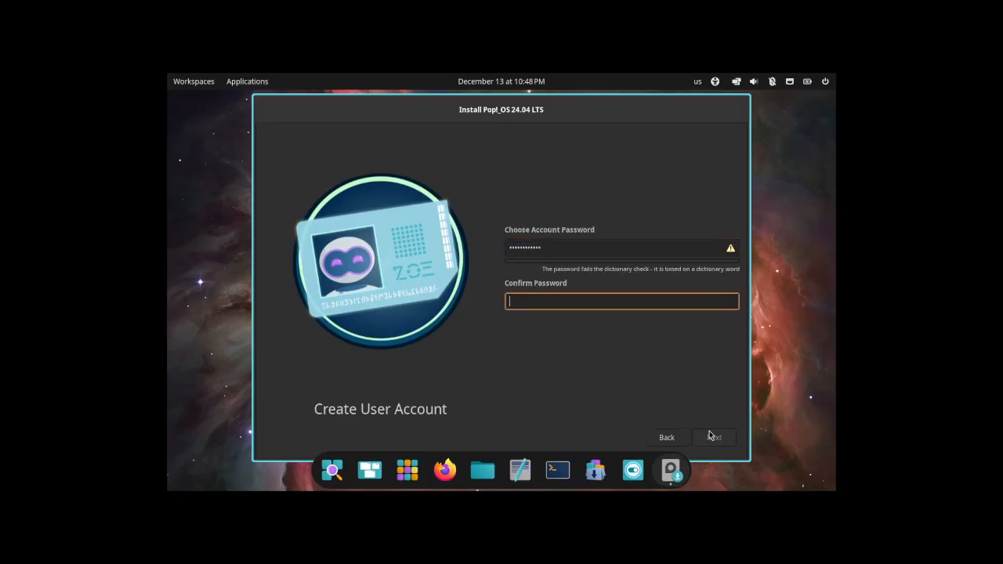
type("•••••••••")
left_click(711, 437)
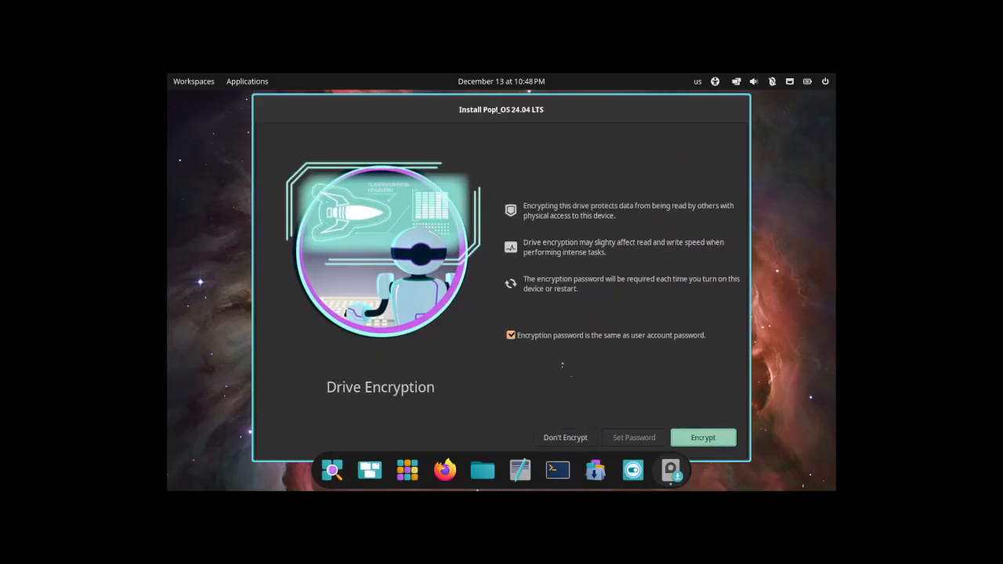
Decline drive encryption, let the installation finish and restart the device
left_click(510, 337)
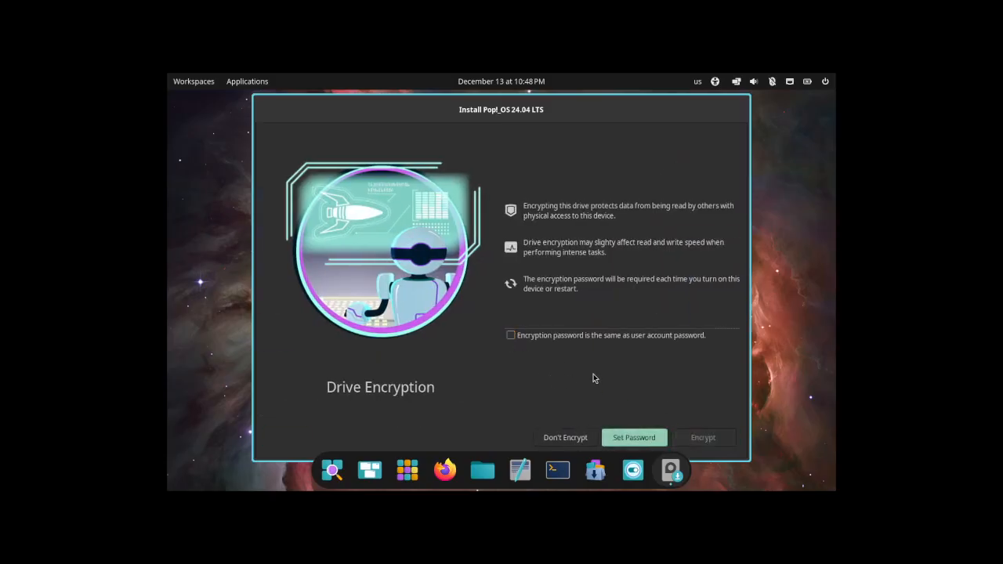
left_click(635, 440)
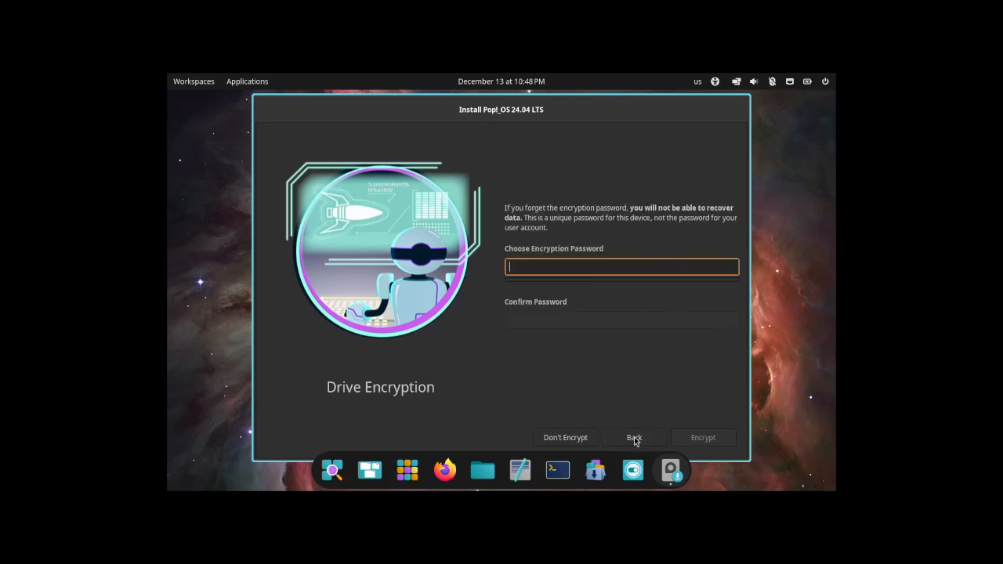
left_click(590, 435)
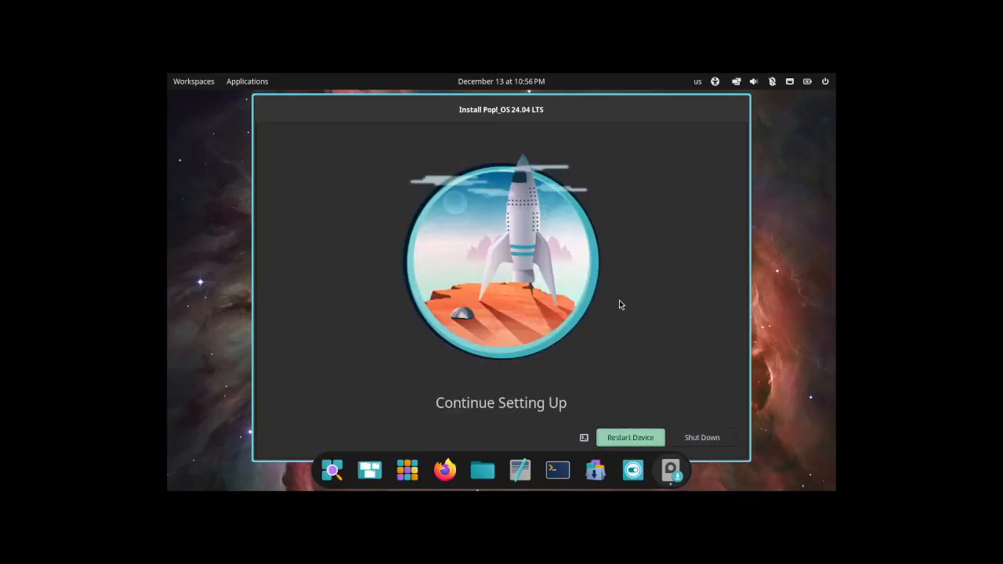
left_click(627, 439)
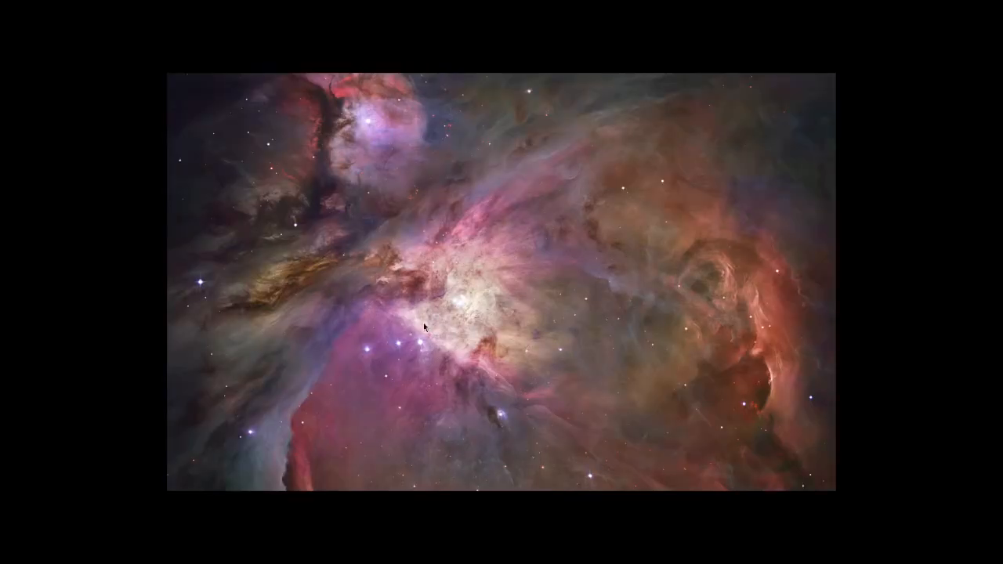
In the initial setup, keep English (United States of America) as the language and pick a time zone by searching for "new"
left_click(647, 374)
left_click(651, 374)
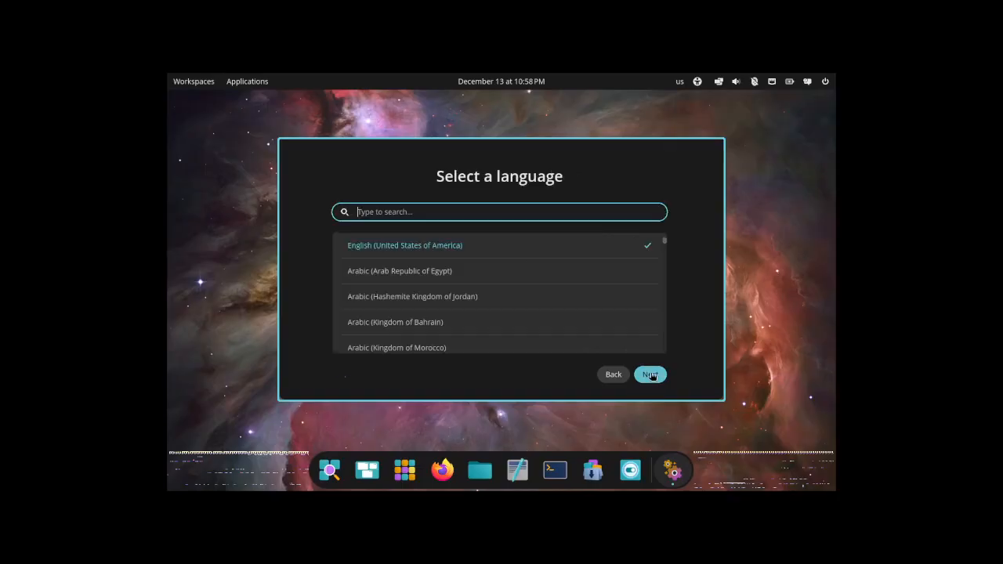
left_click(652, 376)
left_click(651, 378)
type("new")
left_click(586, 280)
left_click(650, 379)
Keep the COSMIC Dark appearance and complete the remaining pages of the initial setup
scroll(403, 215, "down", 1)
scroll(402, 215, "up", 1)
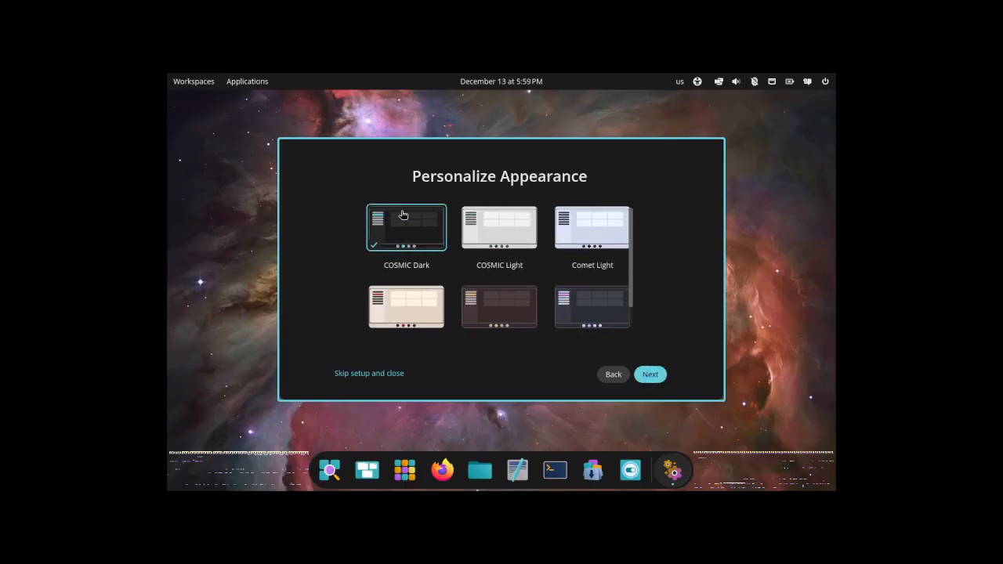
left_click(650, 374)
left_click(656, 379)
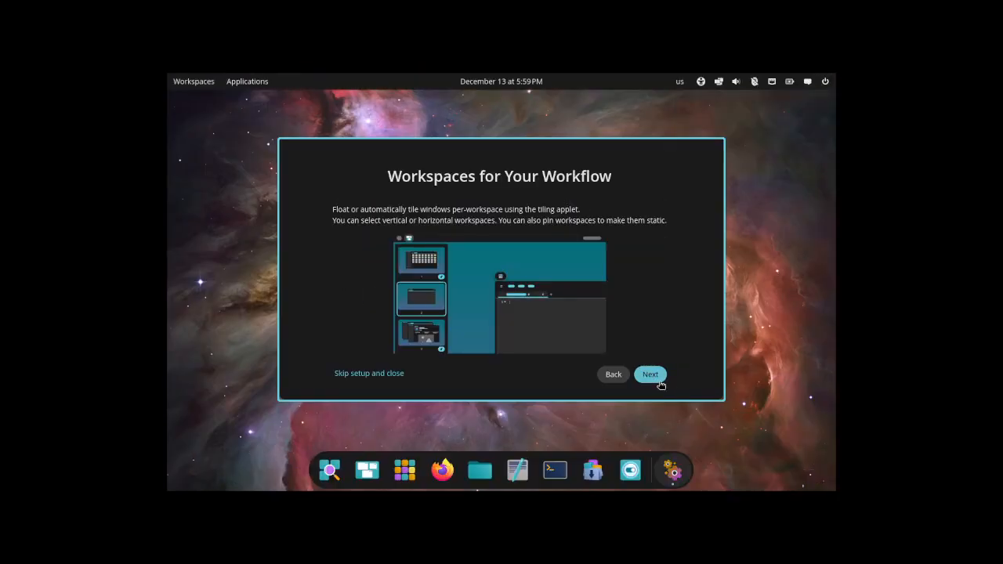
left_click(660, 381)
left_click(662, 378)
left_click(662, 377)
Search the launcher for "setting", open COSMIC Settings and change the display resolution so the desktop fills the whole screen
key("super")
type("setting")
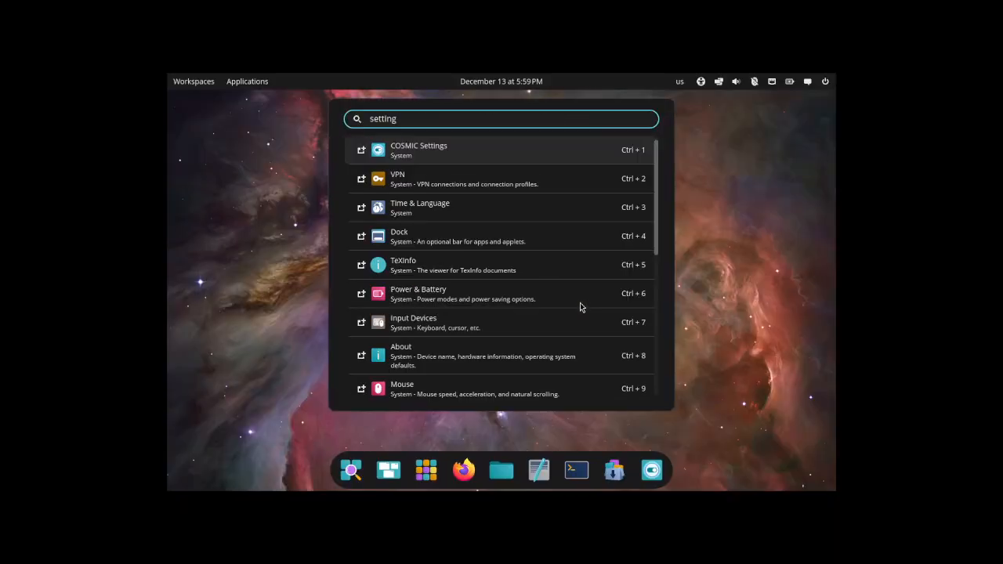
key("Return")
left_click(336, 259)
left_click(665, 222)
left_click(676, 298)
left_click(710, 139)
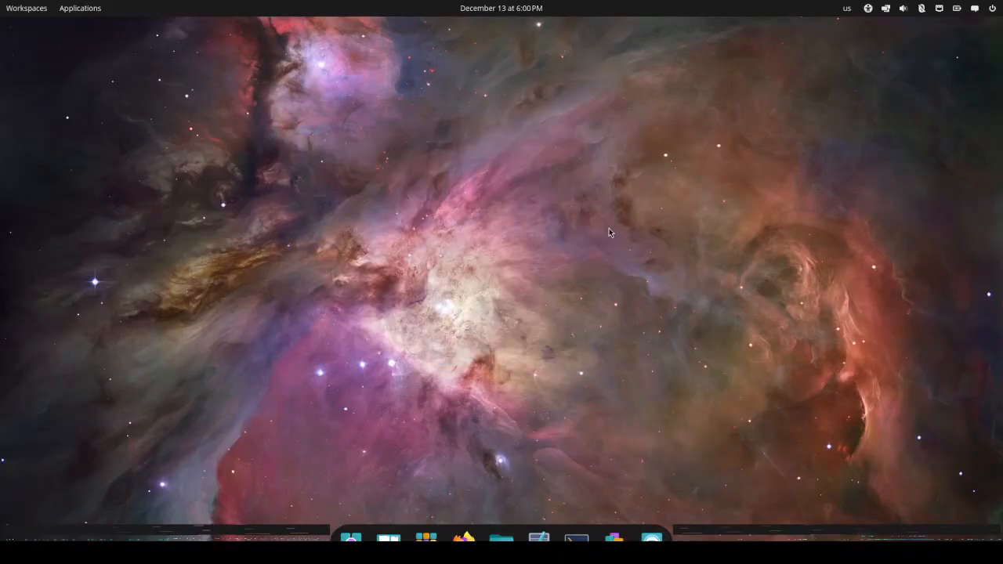